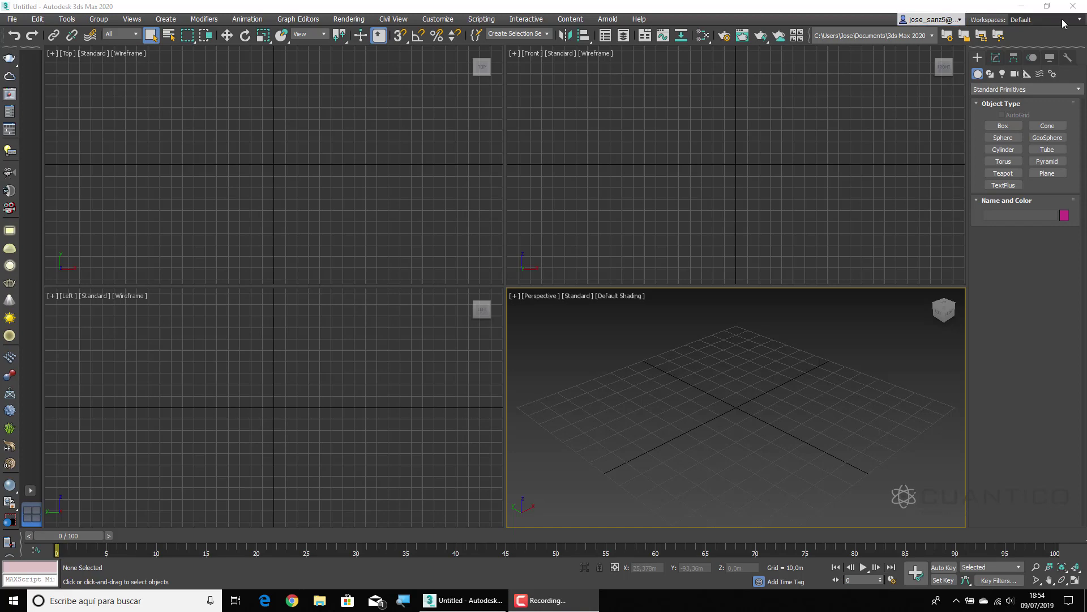
Switch the workspace to Design Standard and bring up the Basic Modeling tools
{"action": "left_click", "coordinate": [1080, 25]}
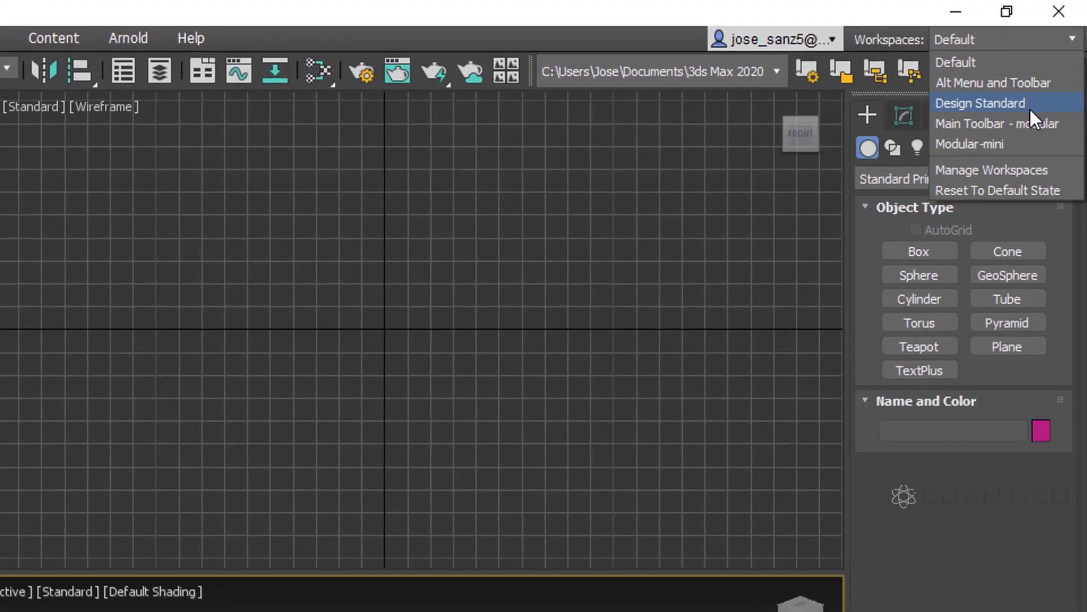
{"action": "key", "text": "Escape"}
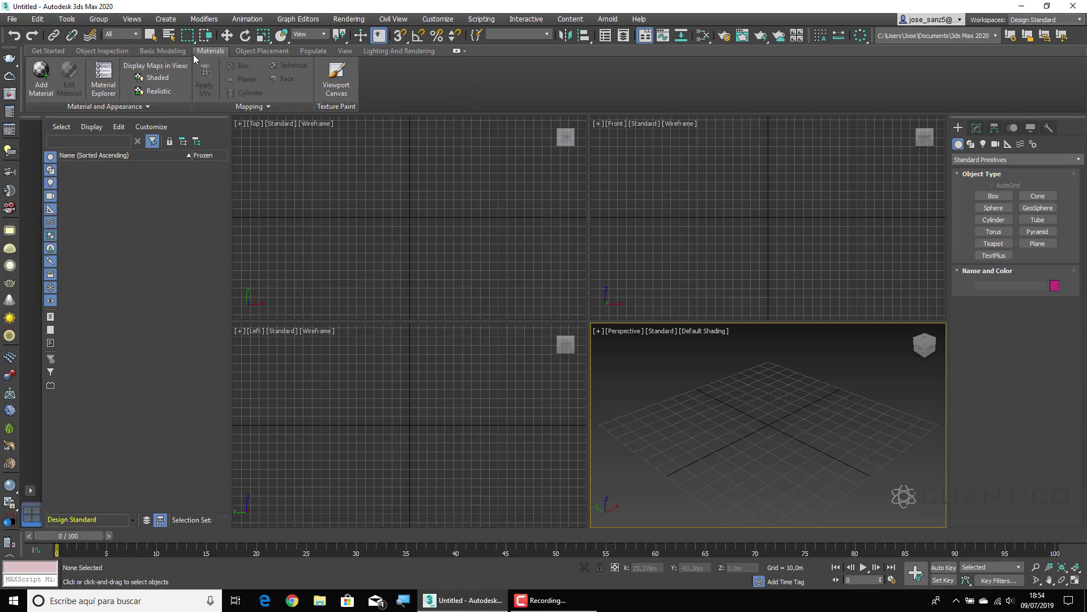
{"action": "left_click", "coordinate": [165, 51]}
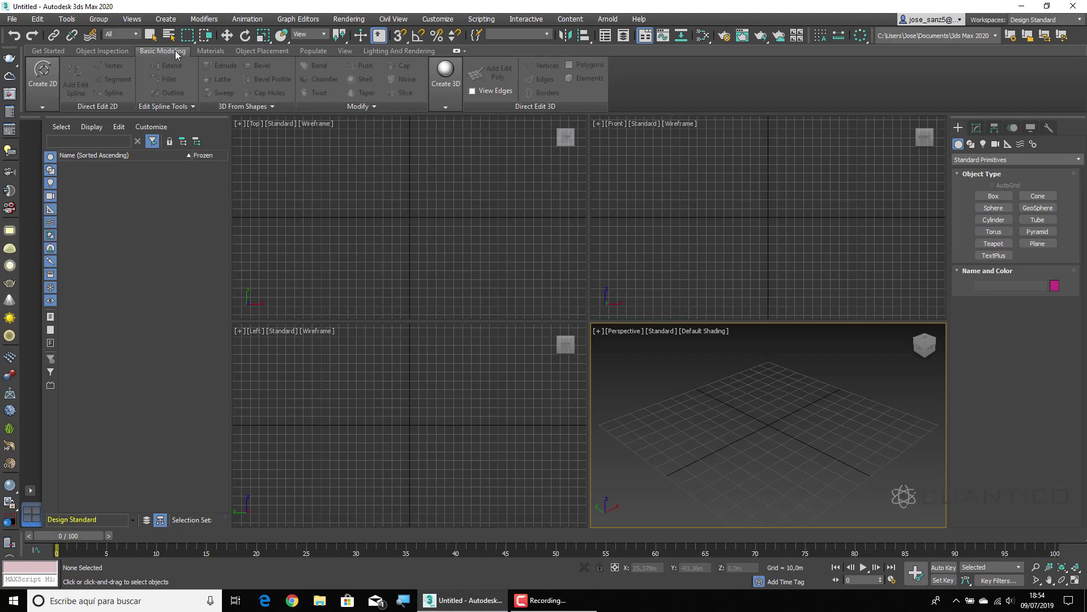
Examine which 2D shapes and 3D objects the Basic Modeling tools offer and compare them with the command panel's object categories
{"action": "left_click", "coordinate": [48, 101]}
{"action": "left_click", "coordinate": [447, 80]}
{"action": "left_click", "coordinate": [52, 84]}
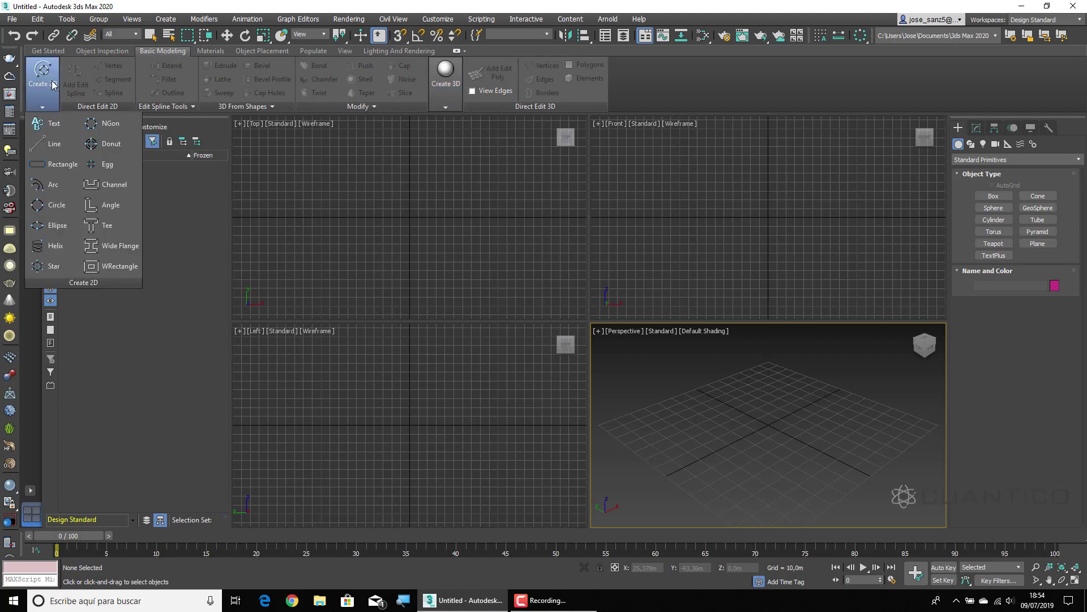
{"action": "left_click", "coordinate": [445, 79]}
{"action": "left_click", "coordinate": [44, 82]}
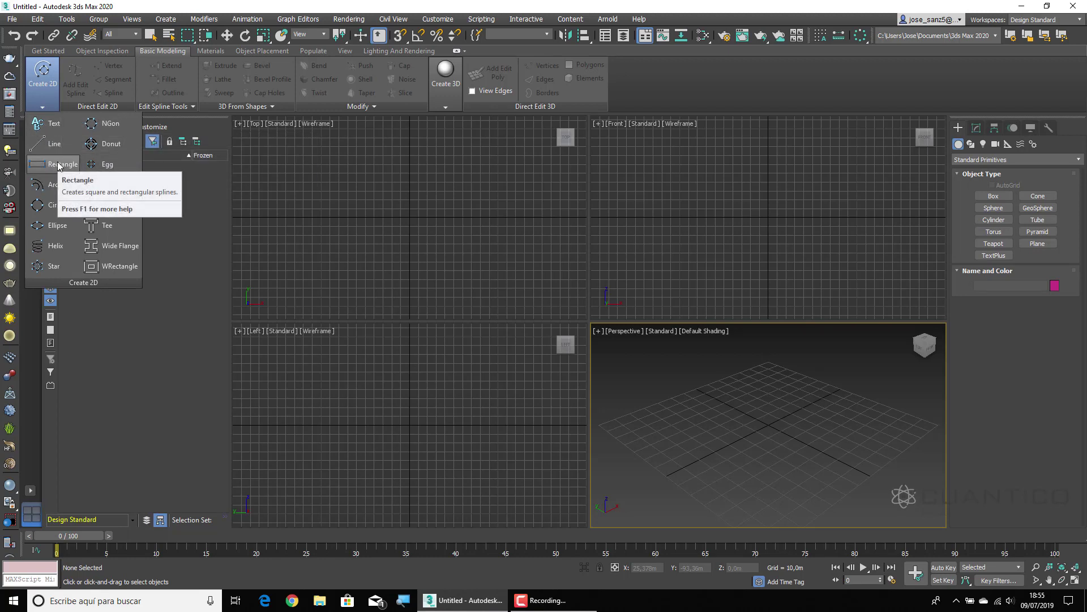
{"action": "left_click", "coordinate": [460, 91]}
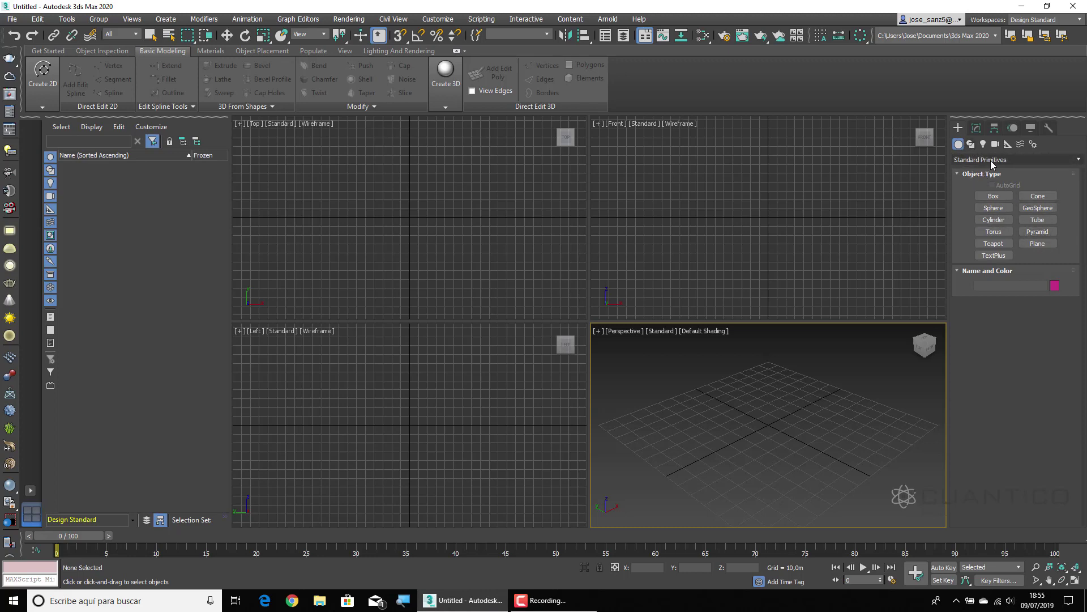
{"action": "left_click", "coordinate": [442, 86]}
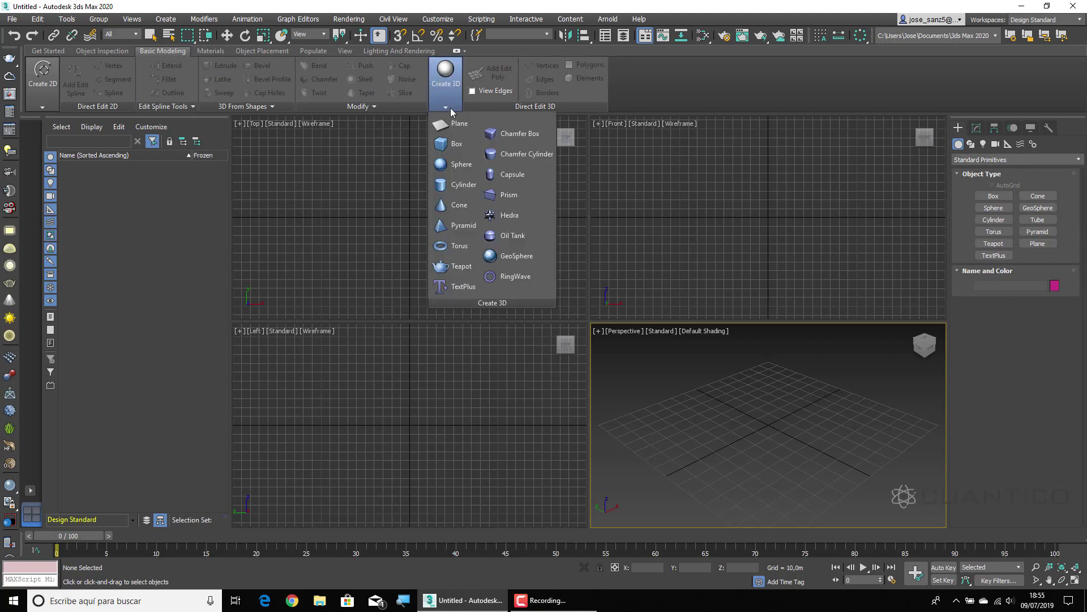
{"action": "left_click", "coordinate": [989, 163]}
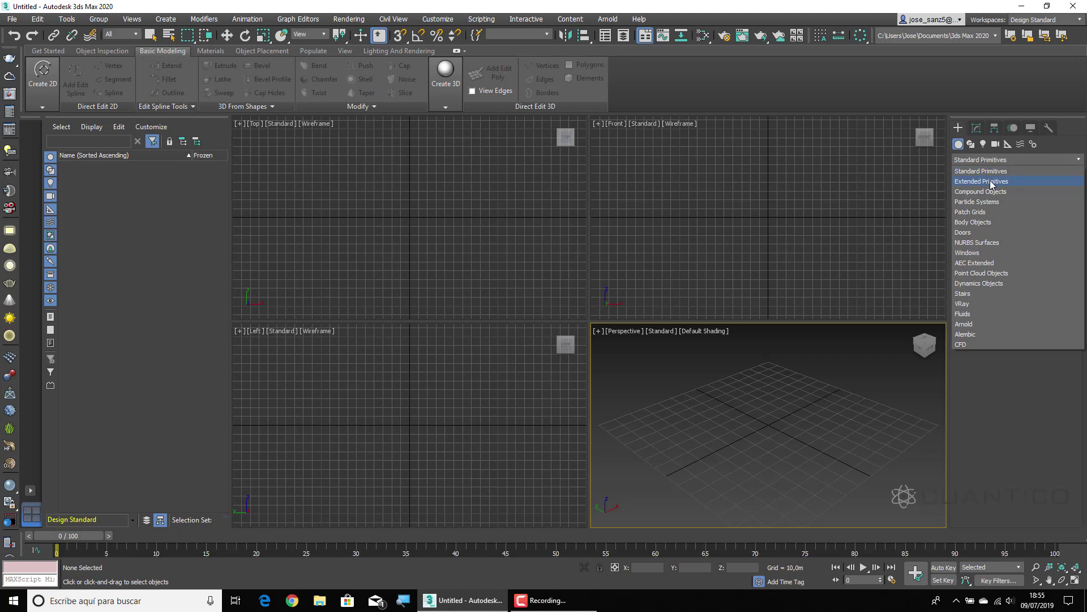
{"action": "left_click", "coordinate": [1065, 133]}
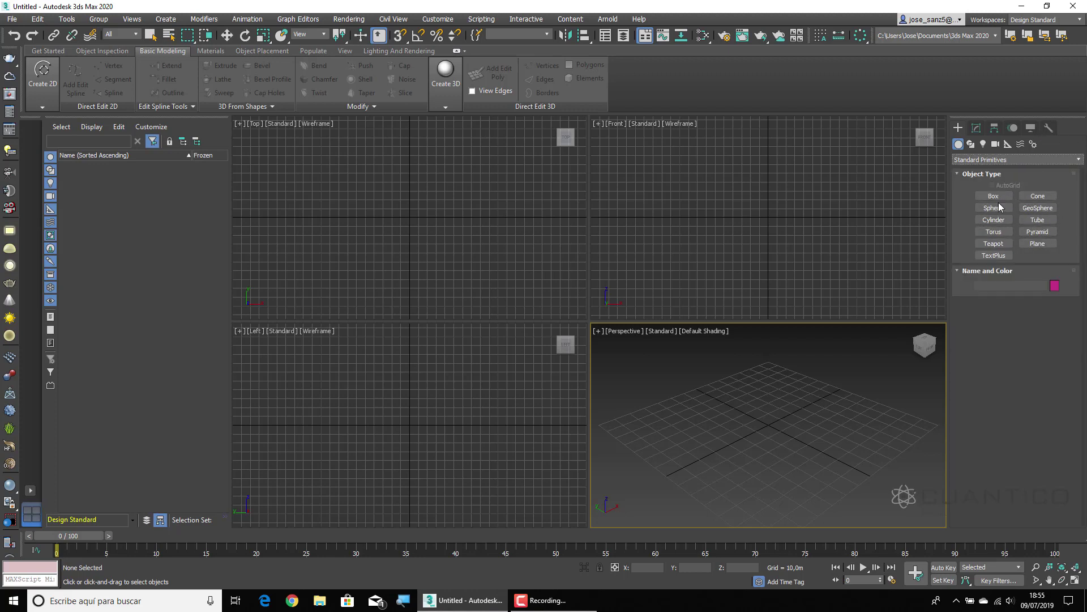
{"action": "left_click", "coordinate": [440, 75]}
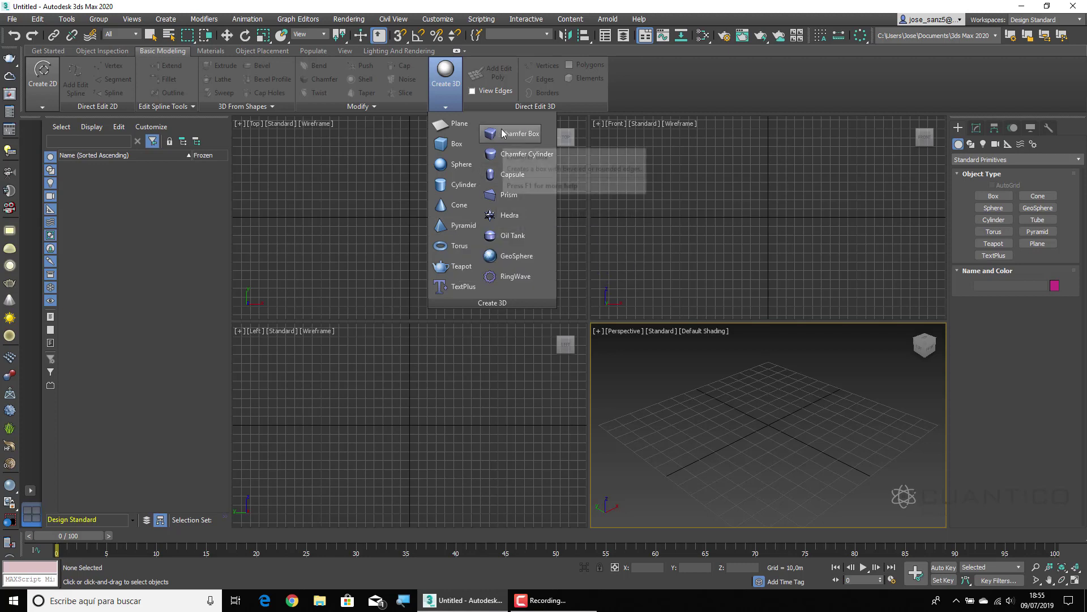
Create a 2D text spline with the default text in the middle of the Front view
{"action": "left_click", "coordinate": [41, 85]}
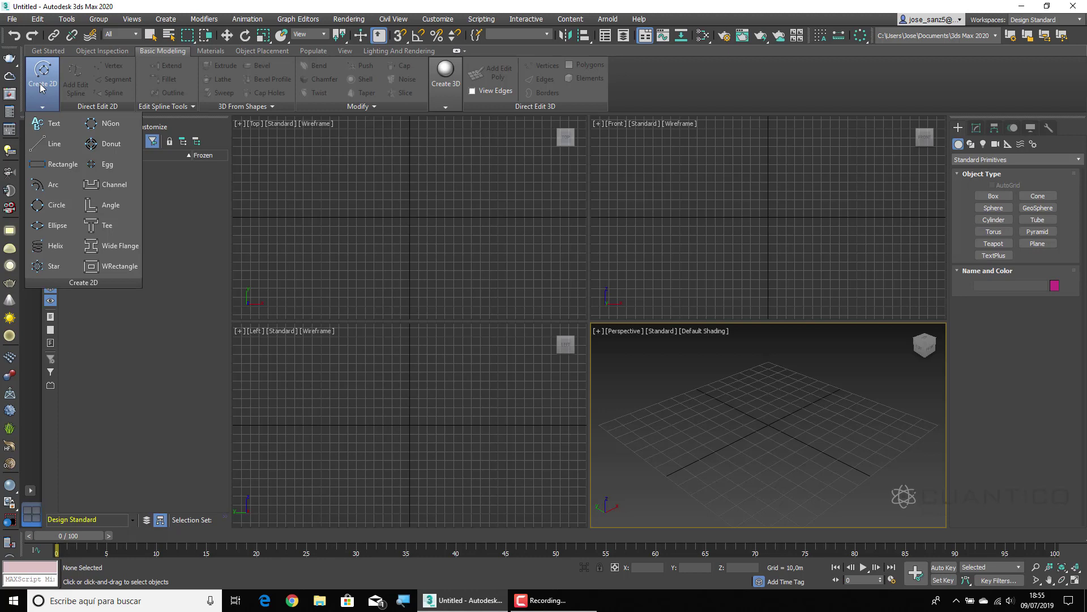
{"action": "left_click", "coordinate": [47, 125]}
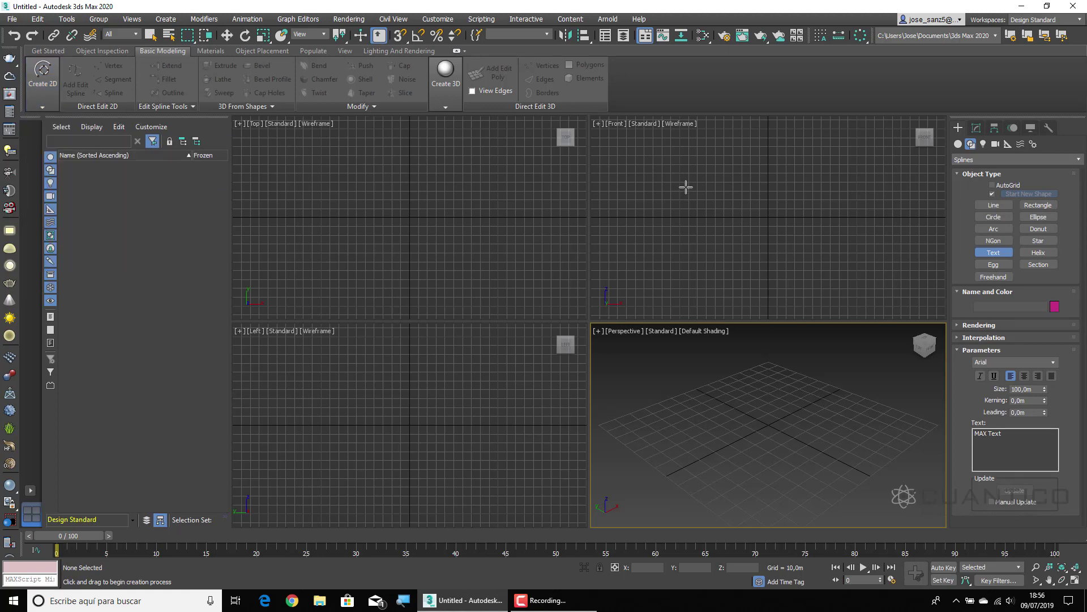
{"action": "left_click_drag", "start_coordinate": [686, 187], "coordinate": [759, 241]}
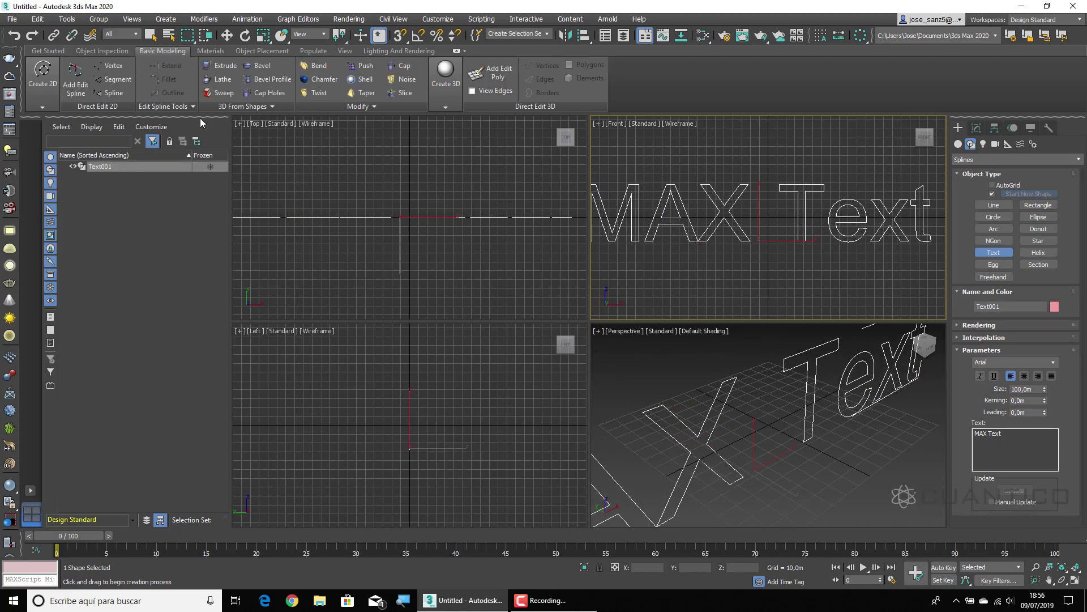
Undock the Scene Explorer and close it
{"action": "left_click_drag", "start_coordinate": [199, 117], "coordinate": [250, 147]}
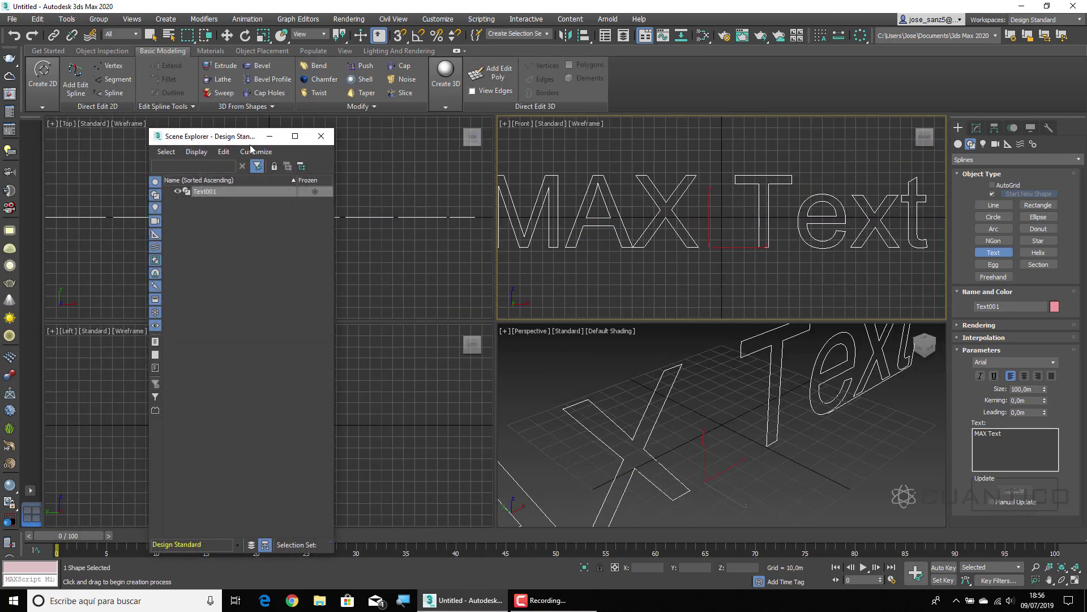
{"action": "left_click", "coordinate": [320, 136]}
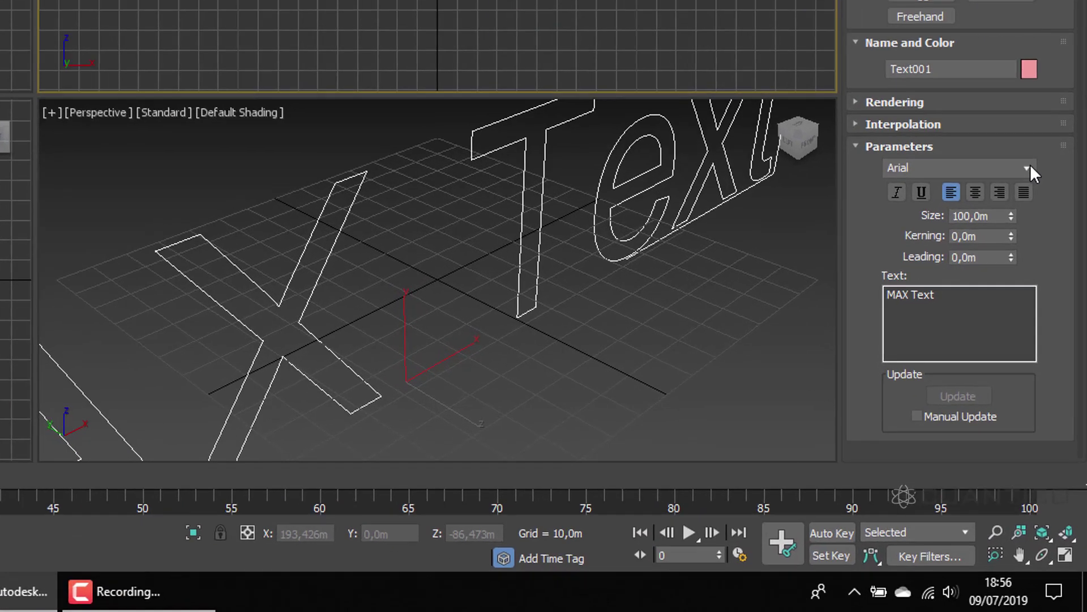
Check the available fonts for the text spline, keep Arial, and set the text size to 64 m
{"action": "left_click", "coordinate": [1054, 361]}
{"action": "left_click", "coordinate": [1021, 149]}
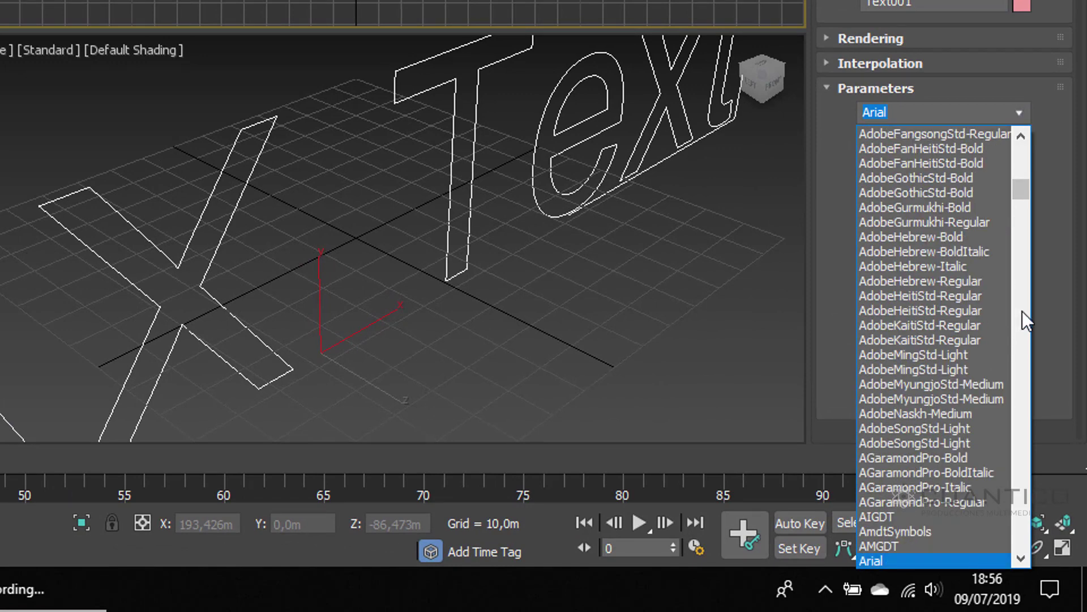
{"action": "left_click", "coordinate": [1055, 143]}
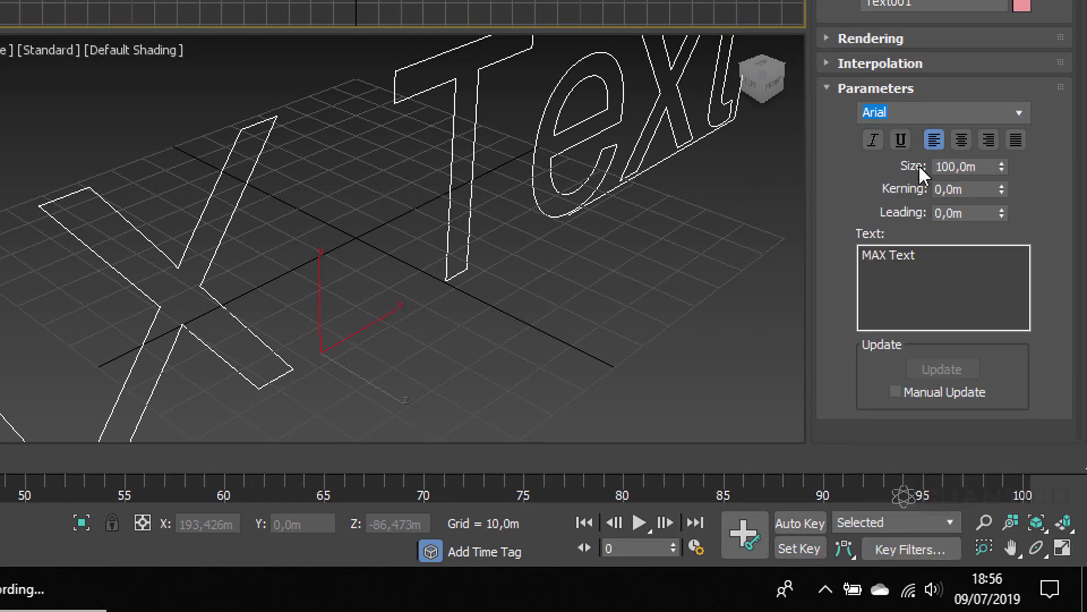
{"action": "left_click_drag", "start_coordinate": [1001, 169], "coordinate": [1001, 183]}
Replace the text spline's content with "Hola Mundo!!"
{"action": "left_click_drag", "start_coordinate": [977, 256], "coordinate": [833, 289]}
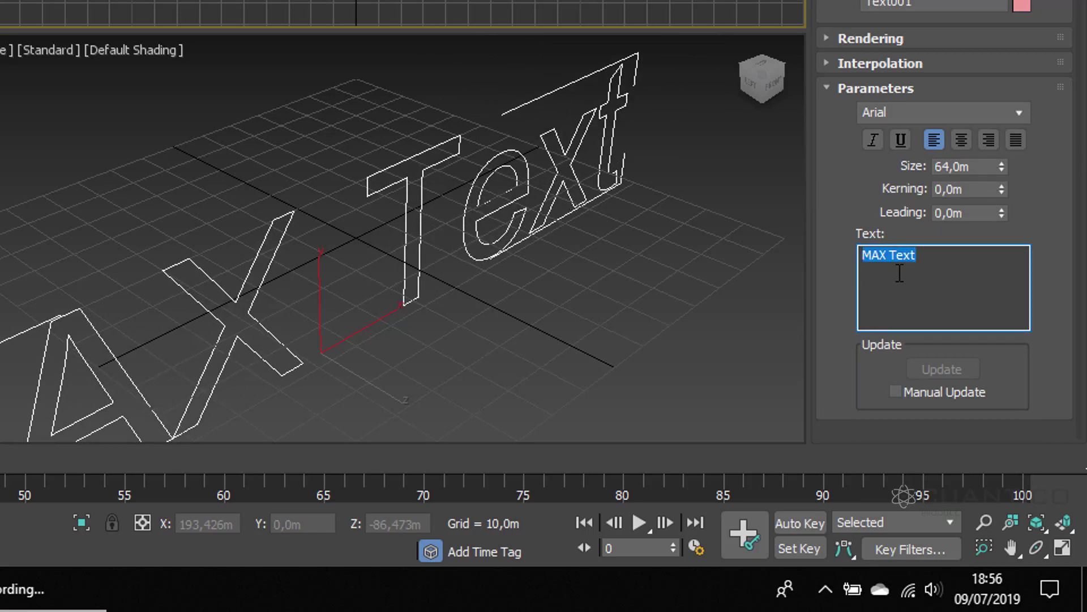
{"action": "type", "text": "Hola"}
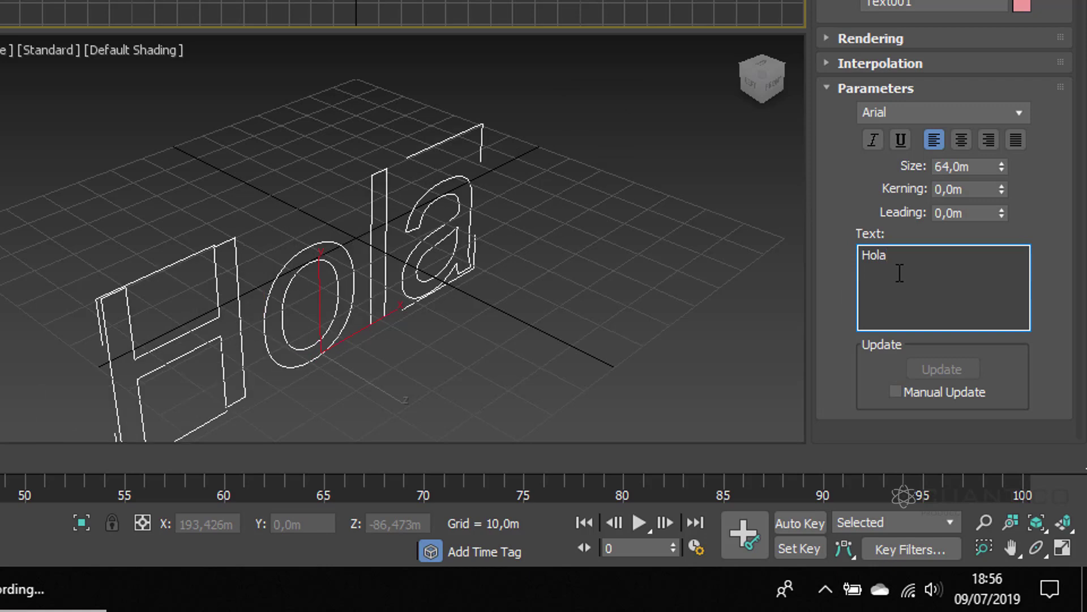
{"action": "type", "text": " Mundo"}
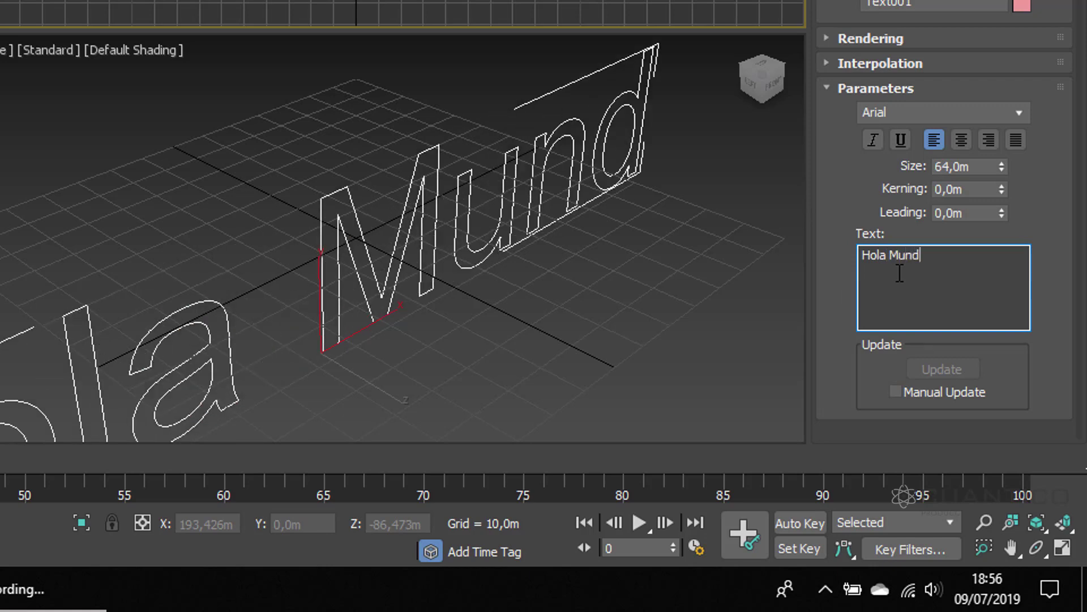
{"action": "type", "text": "!!"}
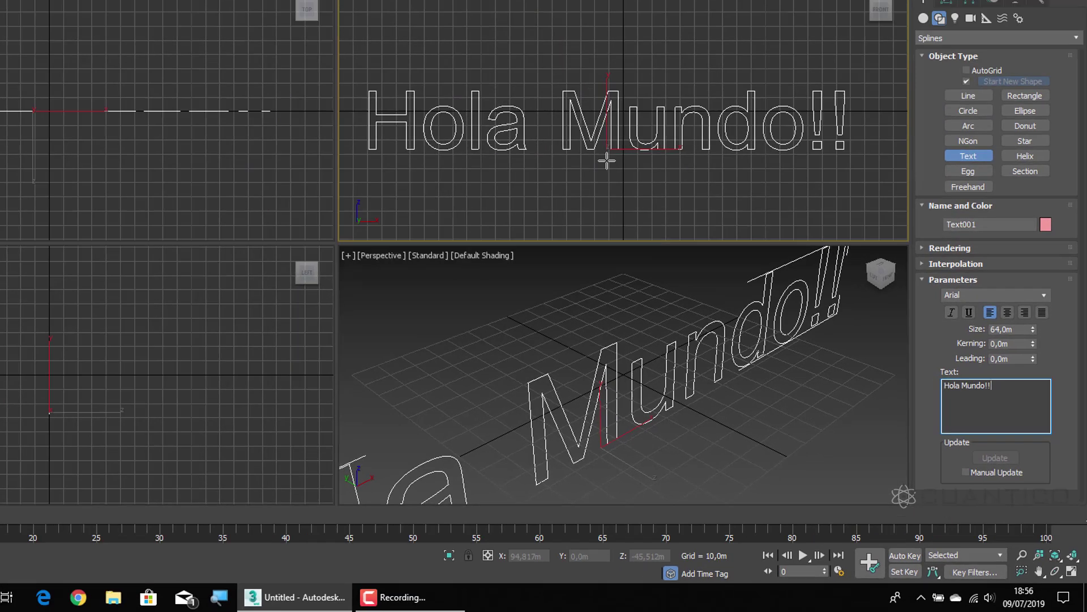
Apply a Bevel modifier to the "Hola Mundo!!" text and set its Level 1 height to 11 m
{"action": "scroll", "coordinate": [338, 209], "scroll_direction": "up", "scroll_amount": 5}
{"action": "scroll", "coordinate": [713, 411], "scroll_direction": "down", "scroll_amount": 5}
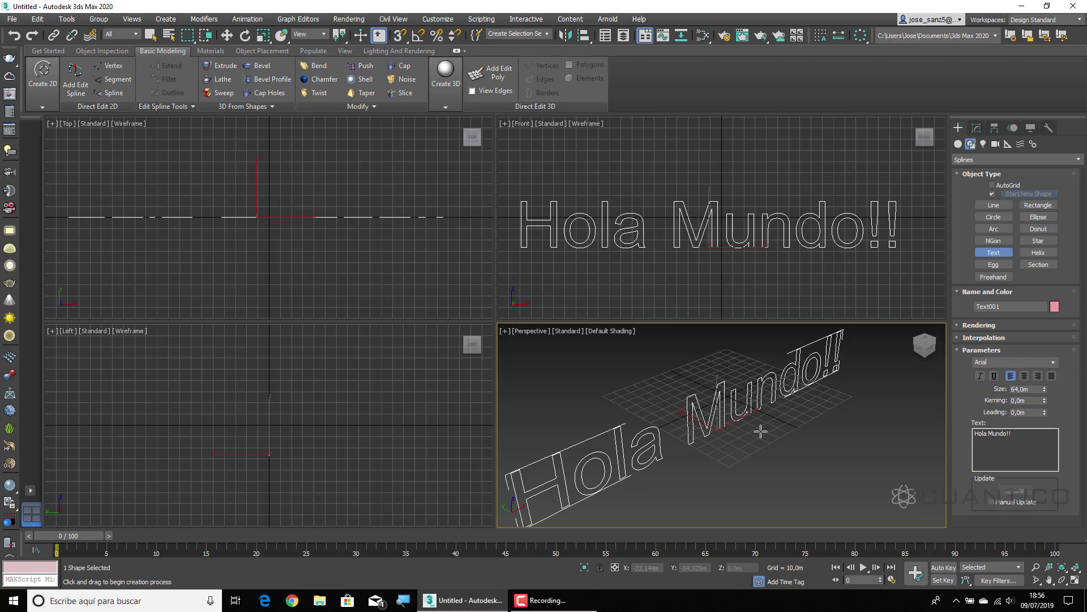
{"action": "middle_click_drag", "start_coordinate": [761, 432], "coordinate": [731, 440], "text": "alt"}
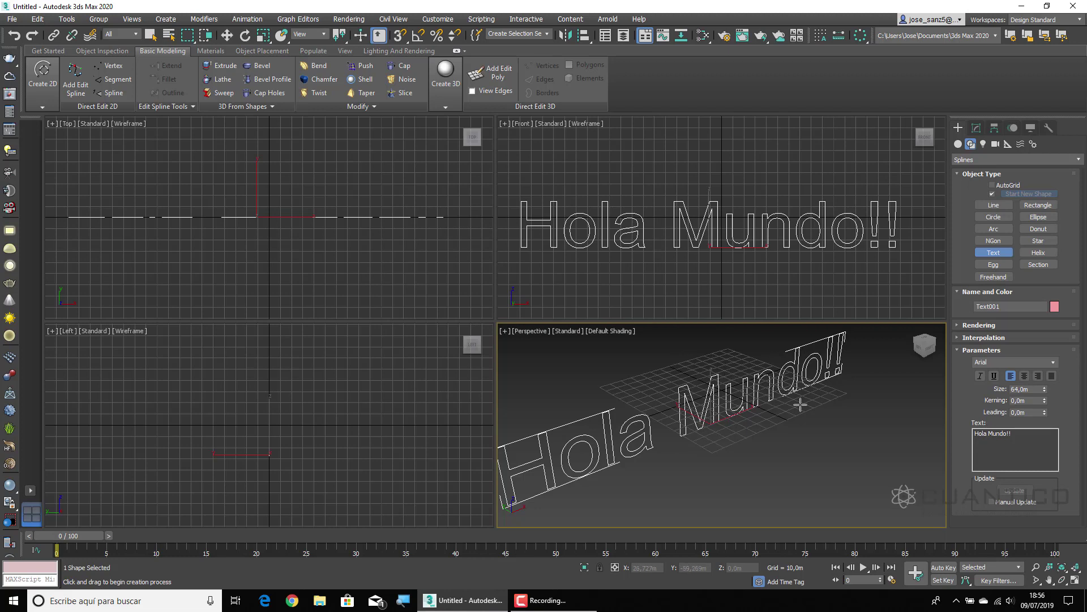
{"action": "left_click", "coordinate": [45, 79]}
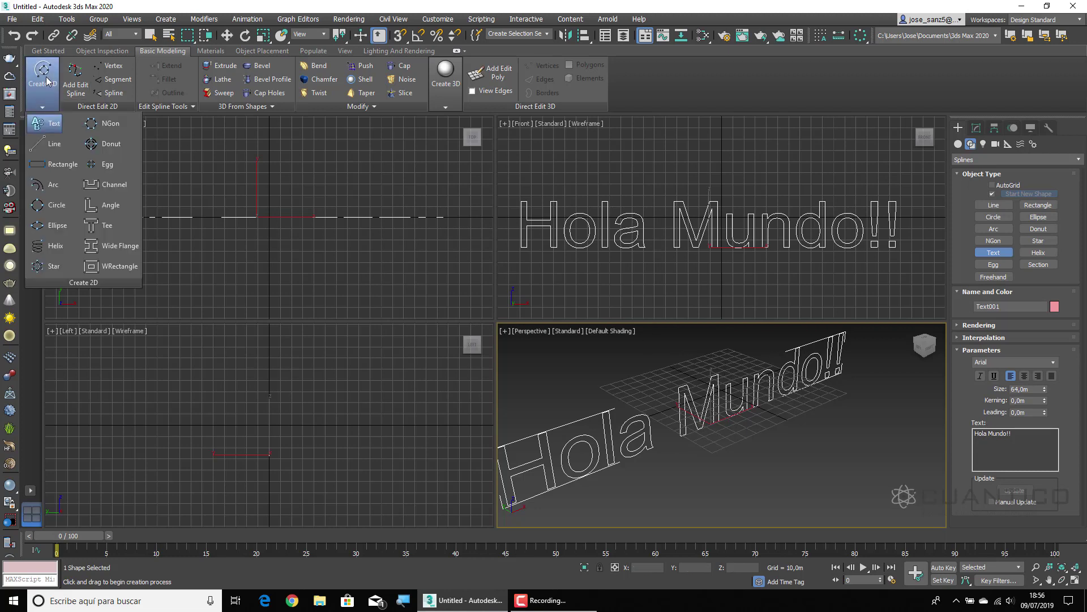
{"action": "left_click", "coordinate": [812, 426]}
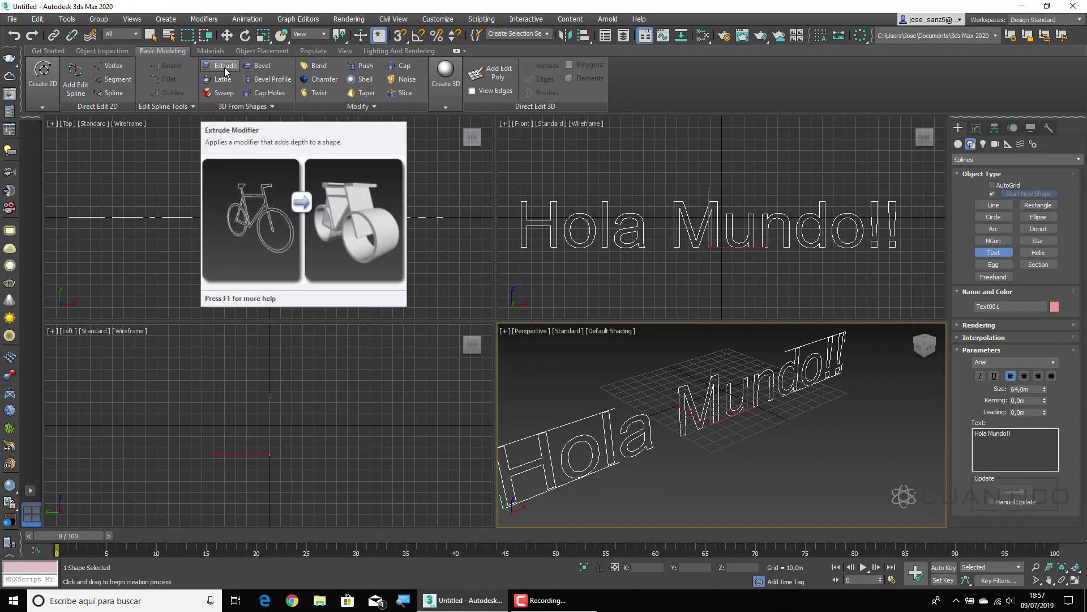
{"action": "left_click", "coordinate": [262, 69]}
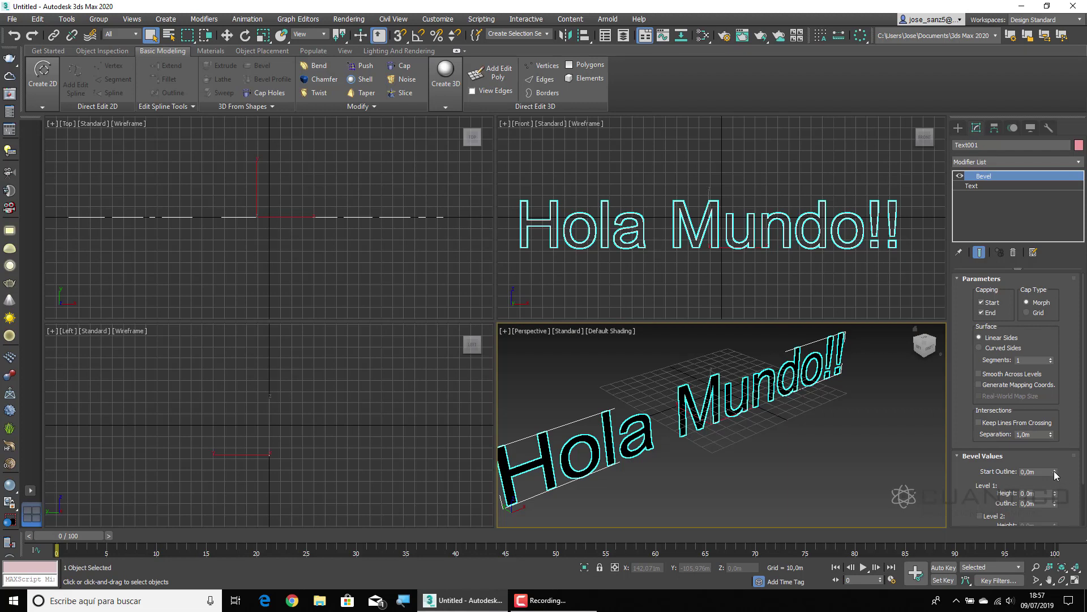
{"action": "mouse_move", "coordinate": [1055, 475]}
{"action": "left_mouse_down"}
{"action": "mouse_move", "coordinate": [1045, 477]}
{"action": "mouse_move", "coordinate": [1059, 472]}
{"action": "left_mouse_up"}
{"action": "scroll", "coordinate": [1070, 378], "scroll_direction": "down", "scroll_amount": 2}
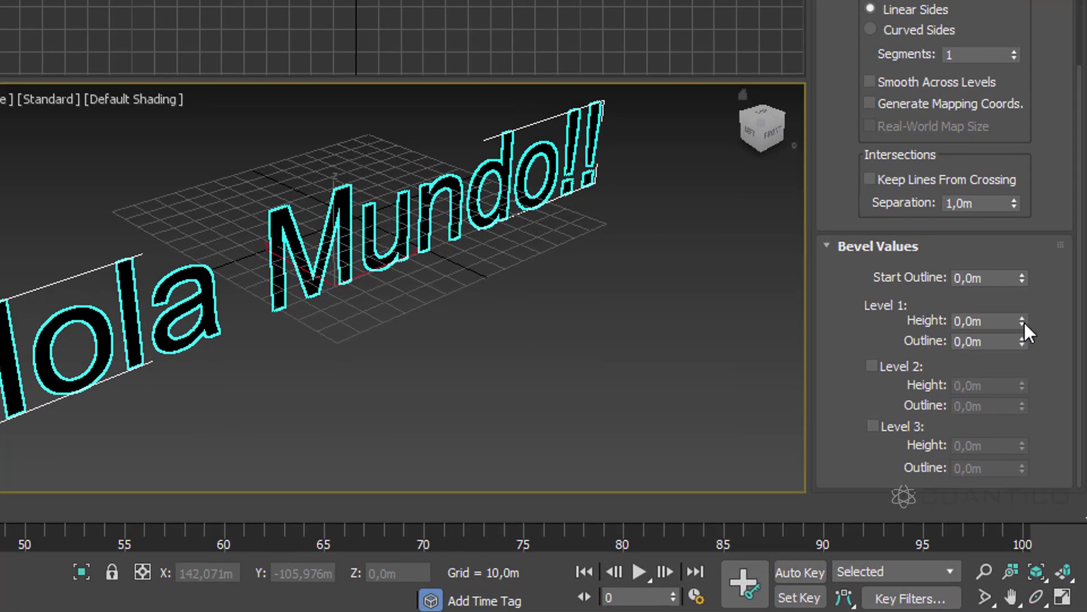
{"action": "left_click_drag", "start_coordinate": [1024, 326], "coordinate": [1033, 299]}
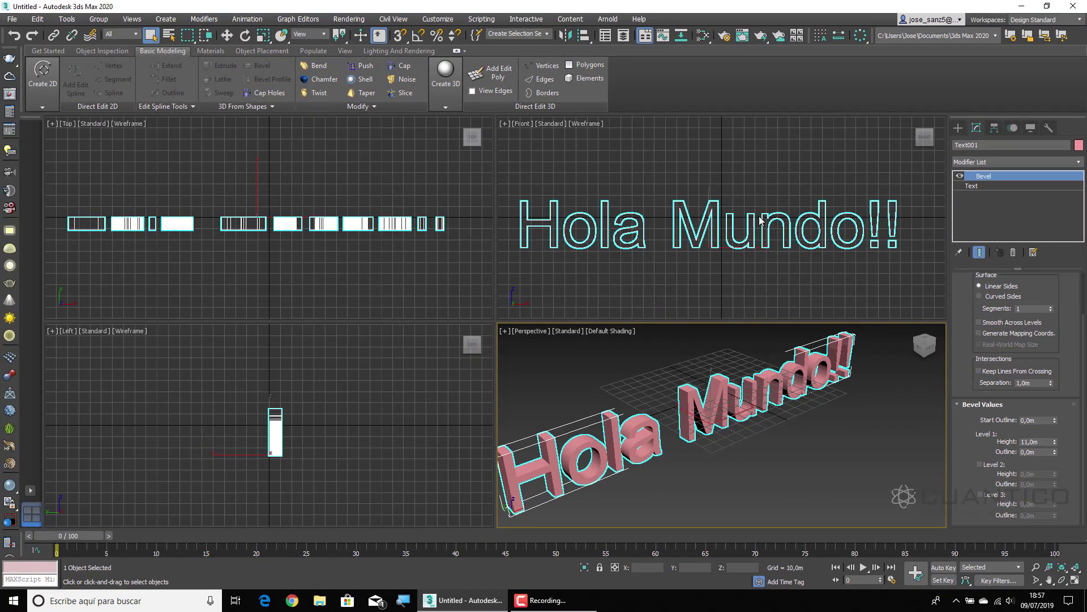
Create a TextPlus object above the beveled text in the Front view, with a region about 65 m long and 338 m wide
{"action": "middle_click_drag", "start_coordinate": [719, 450], "coordinate": [727, 440]}
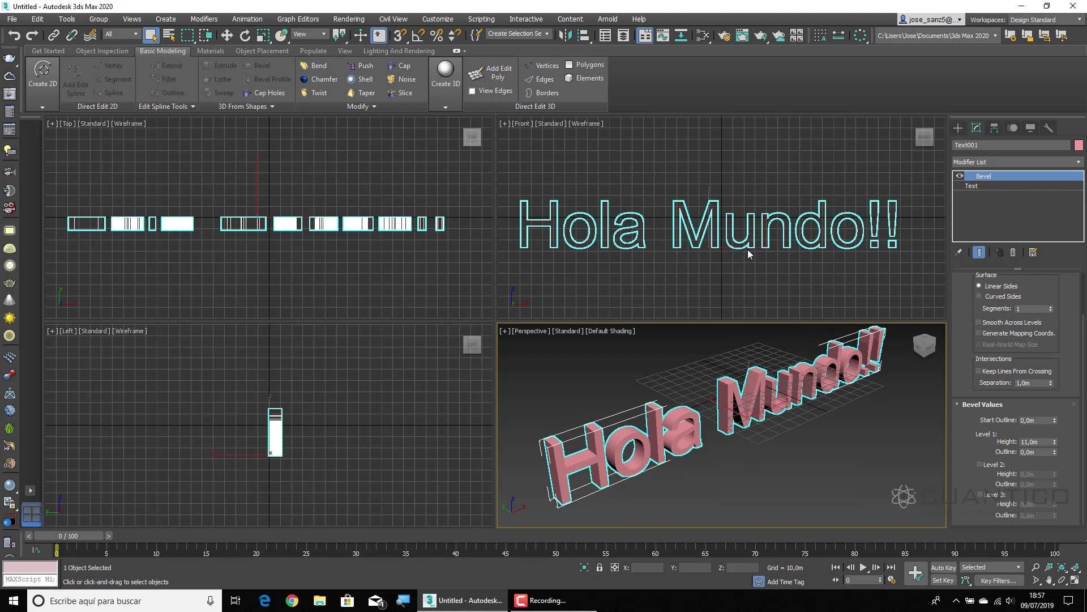
{"action": "middle_click_drag", "start_coordinate": [735, 406], "coordinate": [684, 391]}
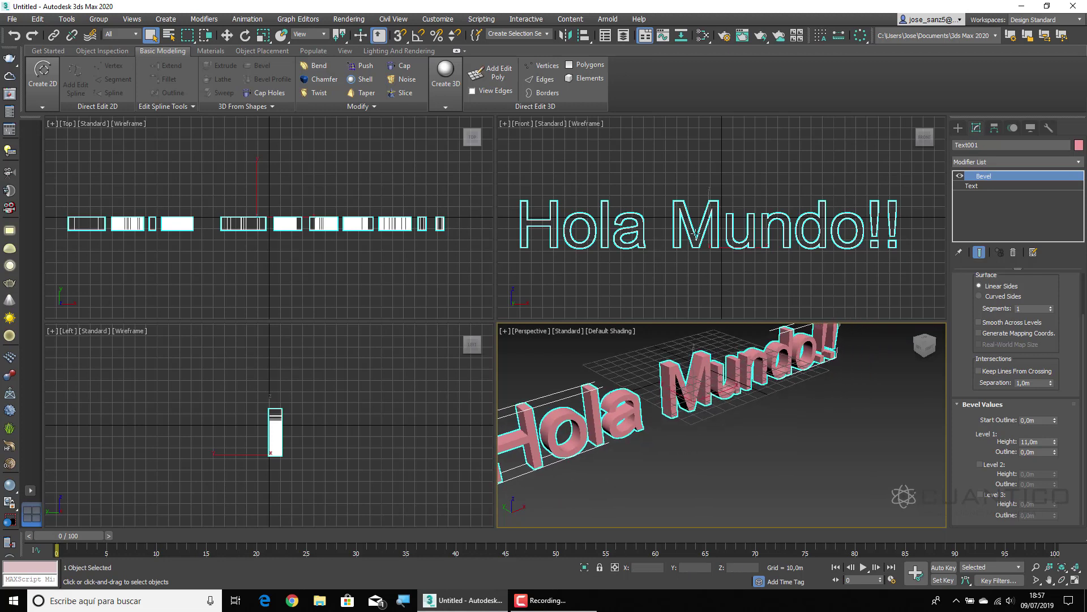
{"action": "left_click", "coordinate": [445, 72]}
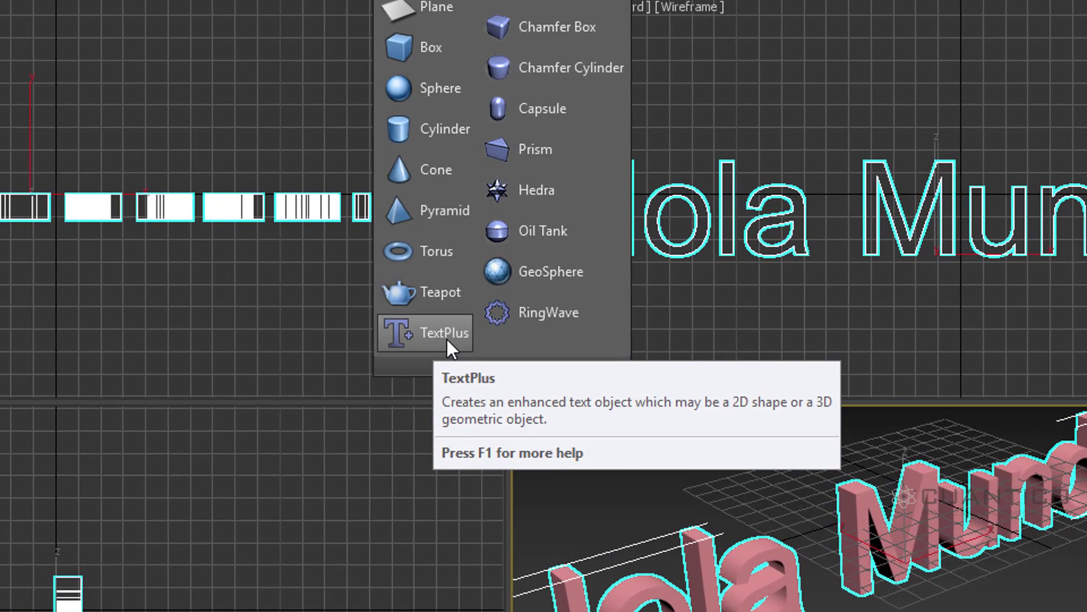
{"action": "left_click", "coordinate": [464, 290]}
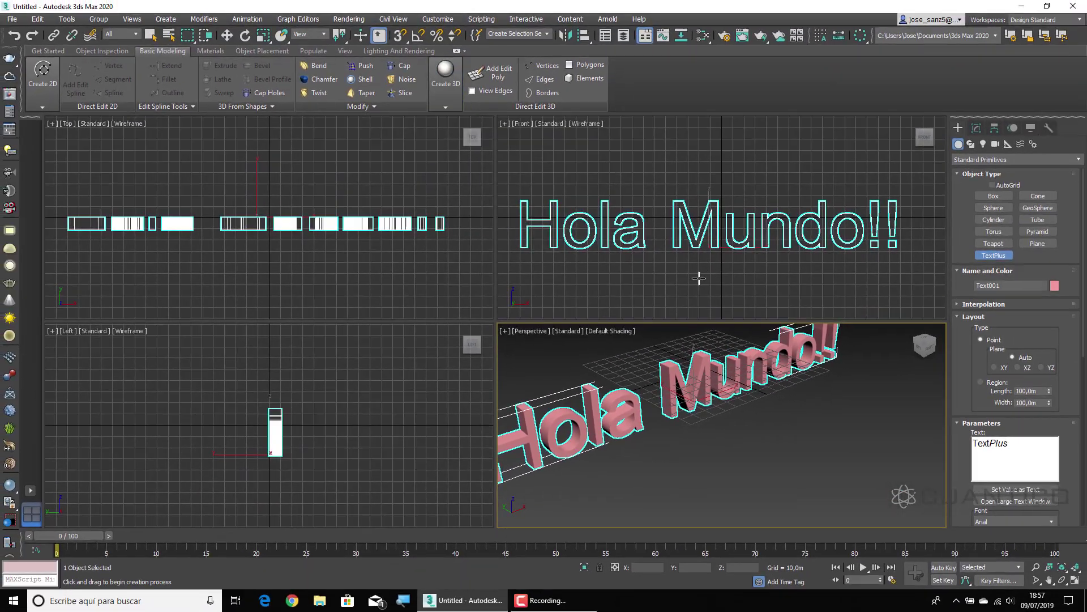
{"action": "middle_click_drag", "start_coordinate": [619, 279], "coordinate": [636, 266]}
{"action": "scroll", "coordinate": [635, 266], "scroll_direction": "down", "scroll_amount": 5}
{"action": "scroll", "coordinate": [636, 266], "scroll_direction": "up", "scroll_amount": 2}
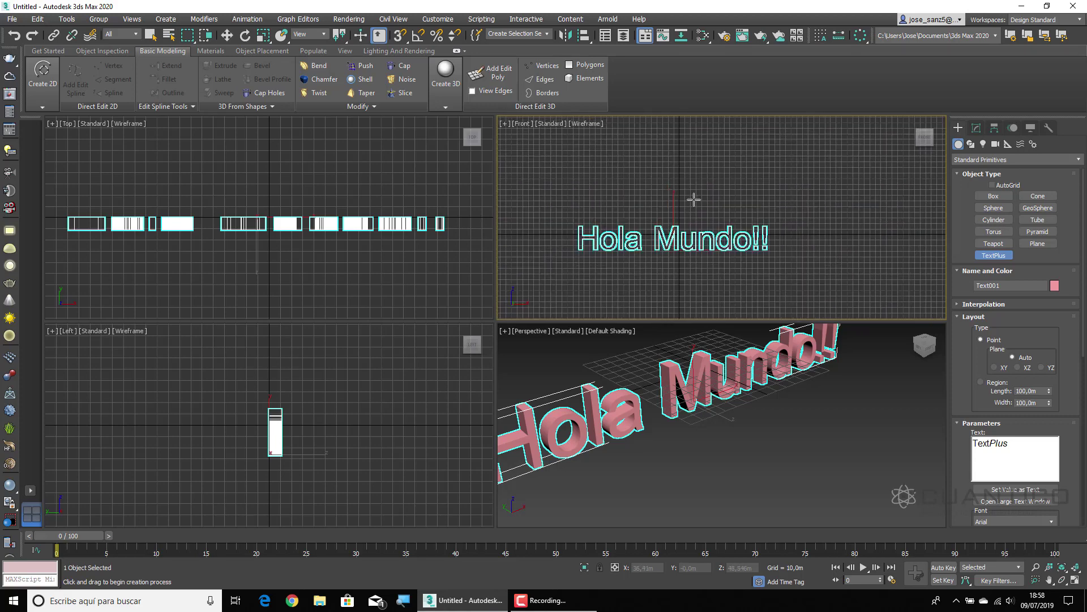
{"action": "left_click_drag", "start_coordinate": [587, 171], "coordinate": [770, 207]}
Replace the TextPlus object's default content with "Hola Mundo"
{"action": "left_click_drag", "start_coordinate": [1009, 443], "coordinate": [944, 457]}
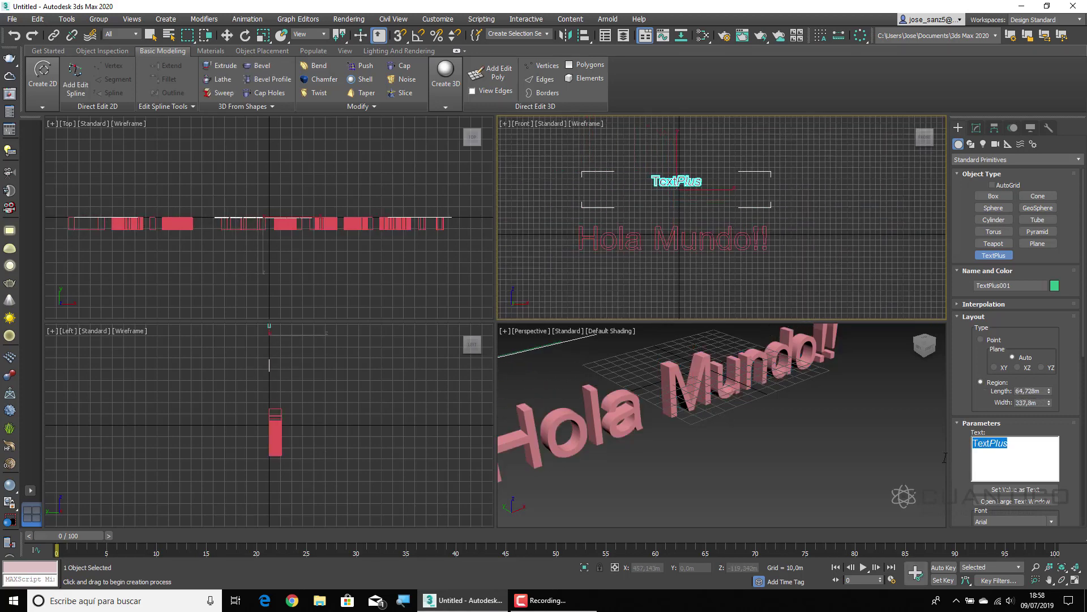
{"action": "type", "text": "Ho"}
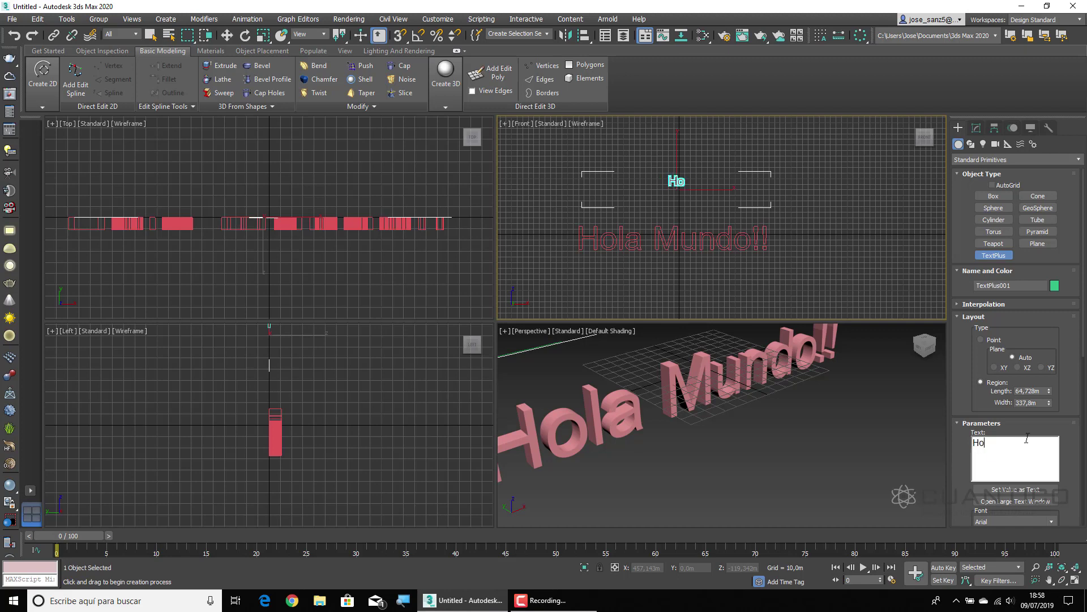
{"action": "type", "text": "la Mundo"}
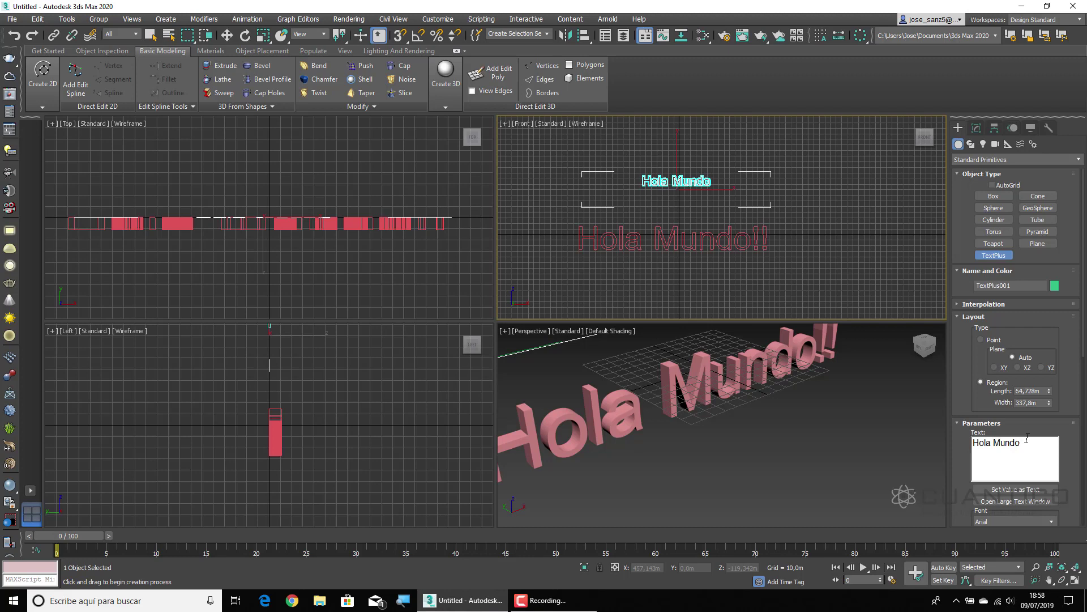
Generate geometry for the TextPlus object with an extrusion of 17,81 m
{"action": "left_click", "coordinate": [975, 128]}
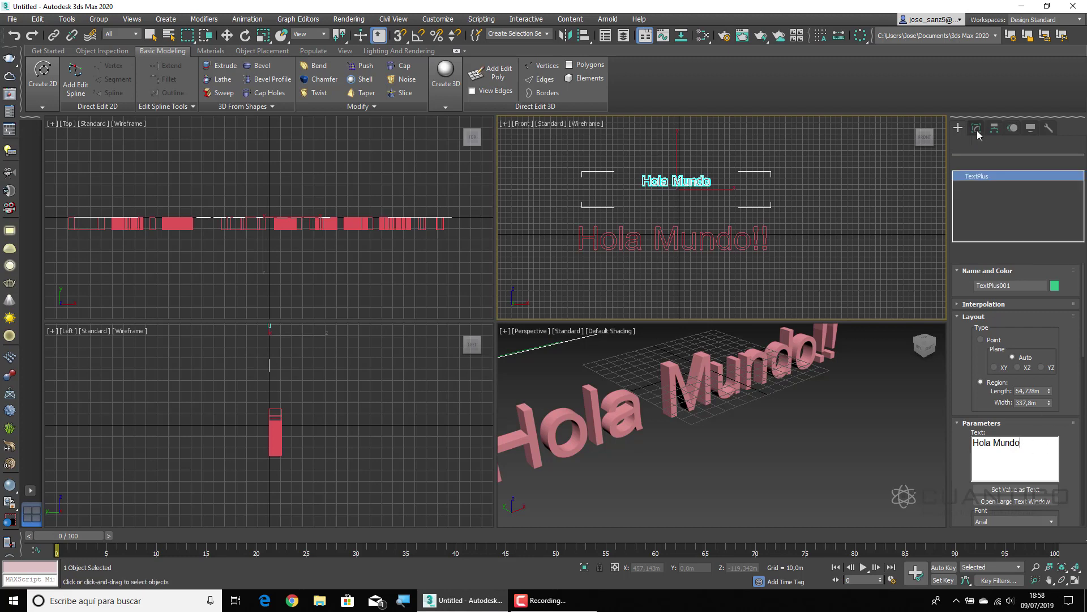
{"action": "scroll", "coordinate": [1058, 279], "scroll_direction": "down", "scroll_amount": 2}
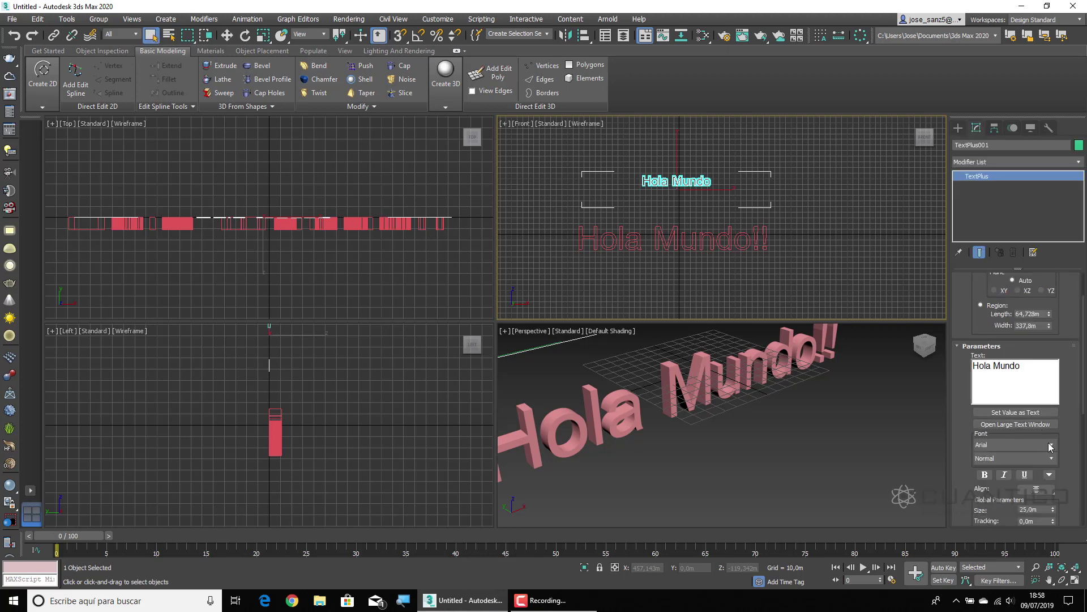
{"action": "scroll", "coordinate": [1083, 307], "scroll_direction": "up", "scroll_amount": 2}
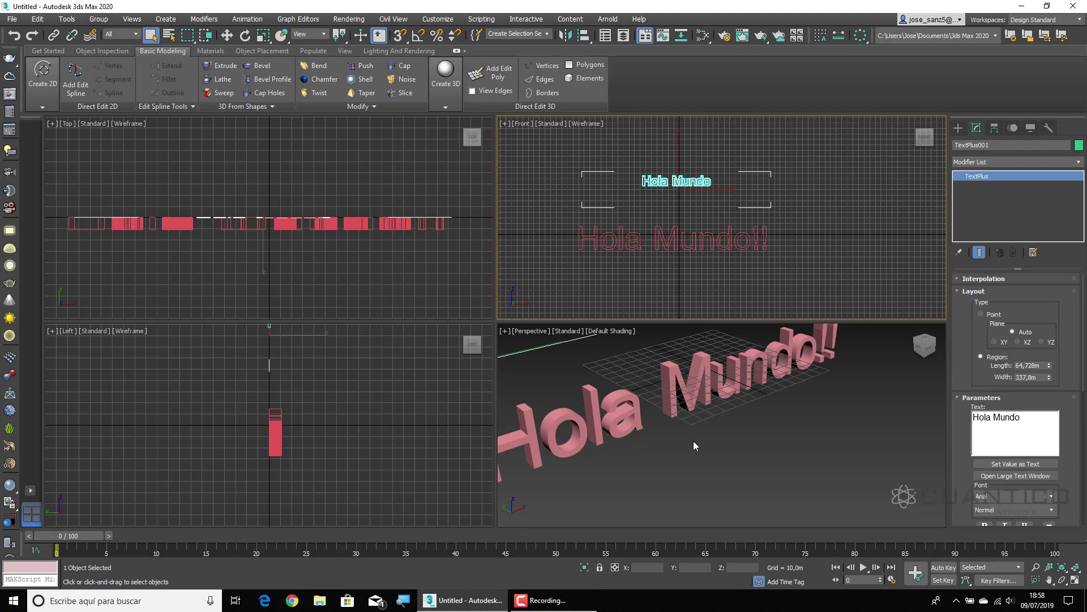
{"action": "middle_click_drag", "start_coordinate": [693, 440], "coordinate": [731, 525]}
{"action": "scroll", "coordinate": [695, 408], "scroll_direction": "up", "scroll_amount": 6}
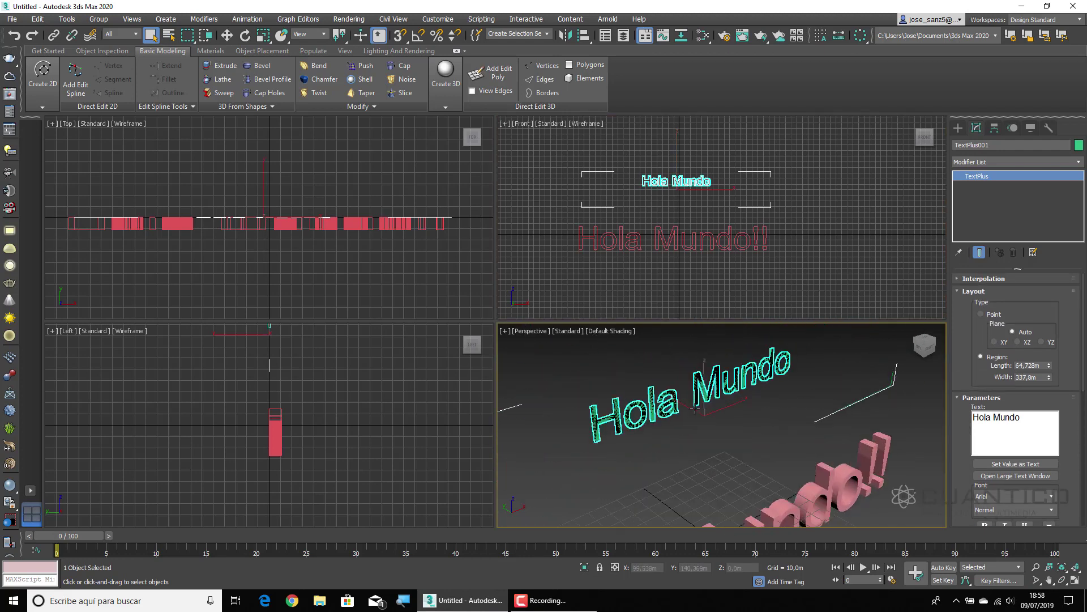
{"action": "scroll", "coordinate": [616, 392], "scroll_direction": "down", "scroll_amount": 5}
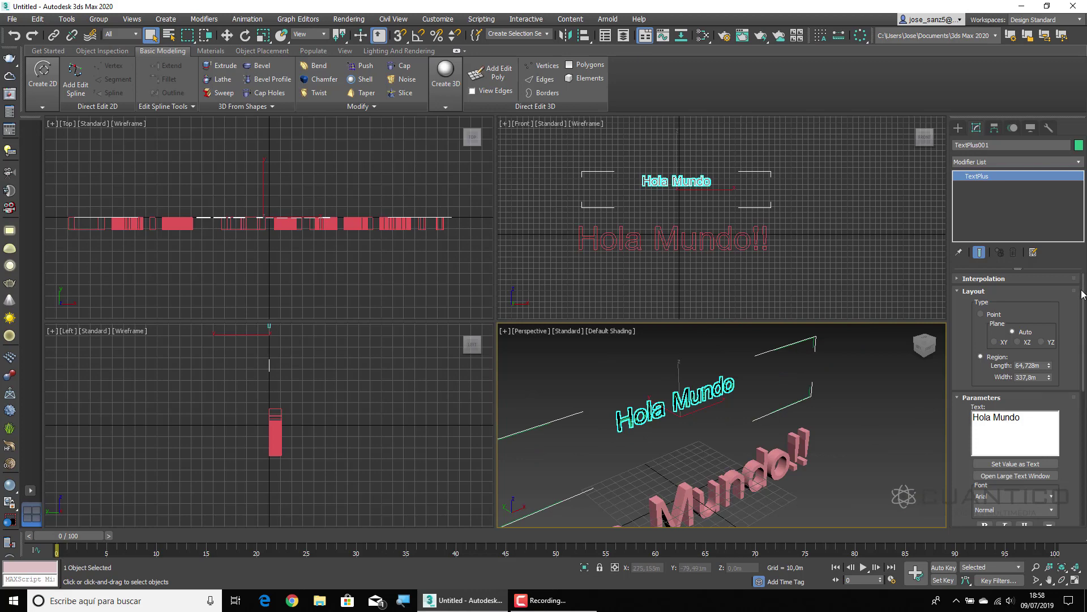
{"action": "left_click_drag", "start_coordinate": [1083, 306], "coordinate": [1021, 340]}
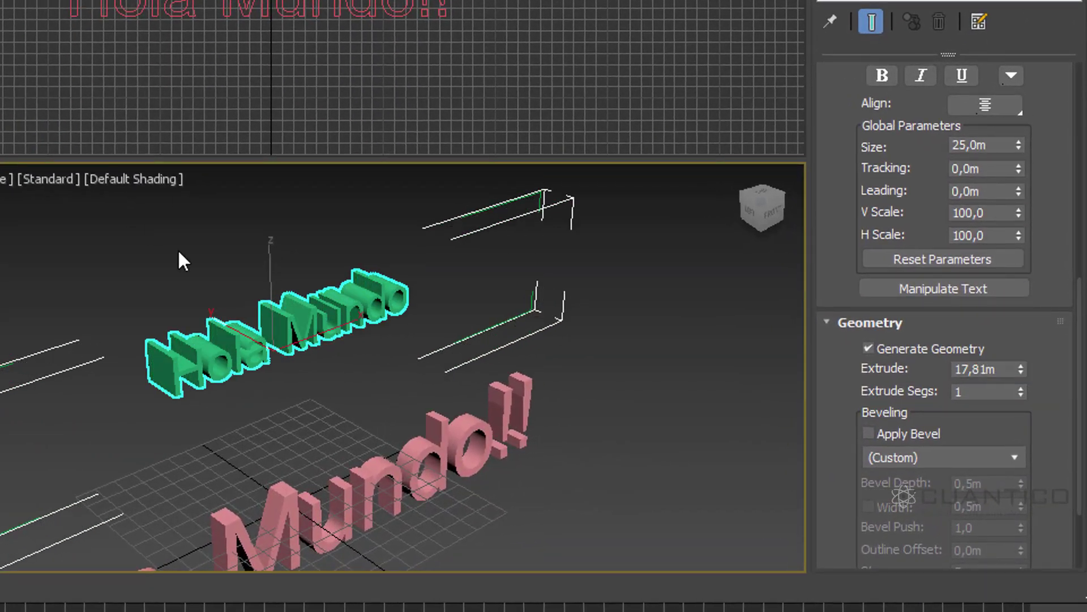
{"action": "scroll", "coordinate": [249, 335], "scroll_direction": "up", "scroll_amount": 5}
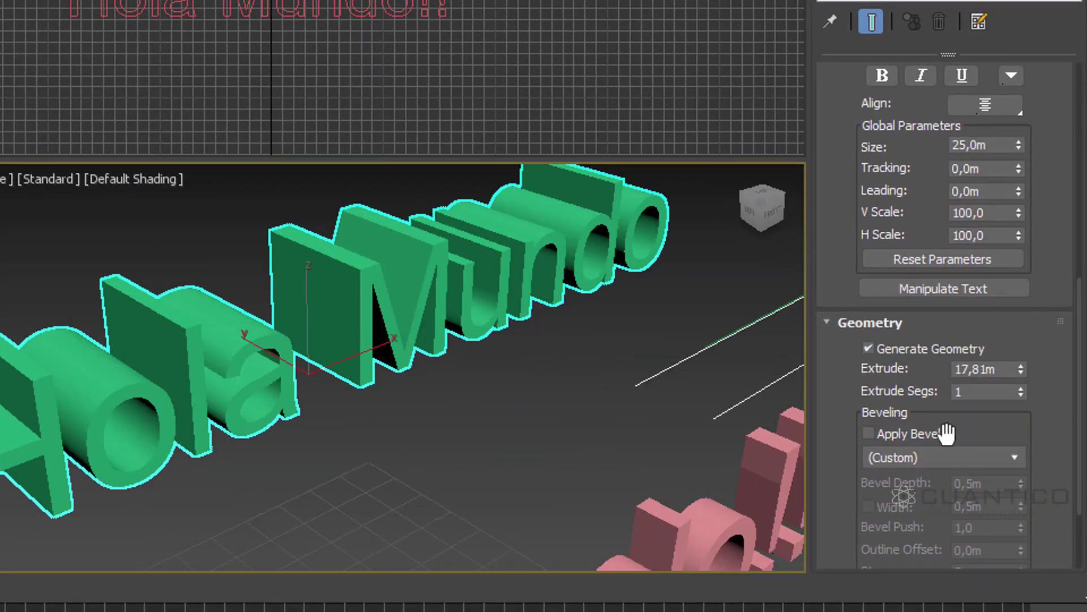
Apply a bevel to the TextPlus geometry, keeping the Custom preset
{"action": "left_click_drag", "start_coordinate": [1078, 317], "coordinate": [1075, 223]}
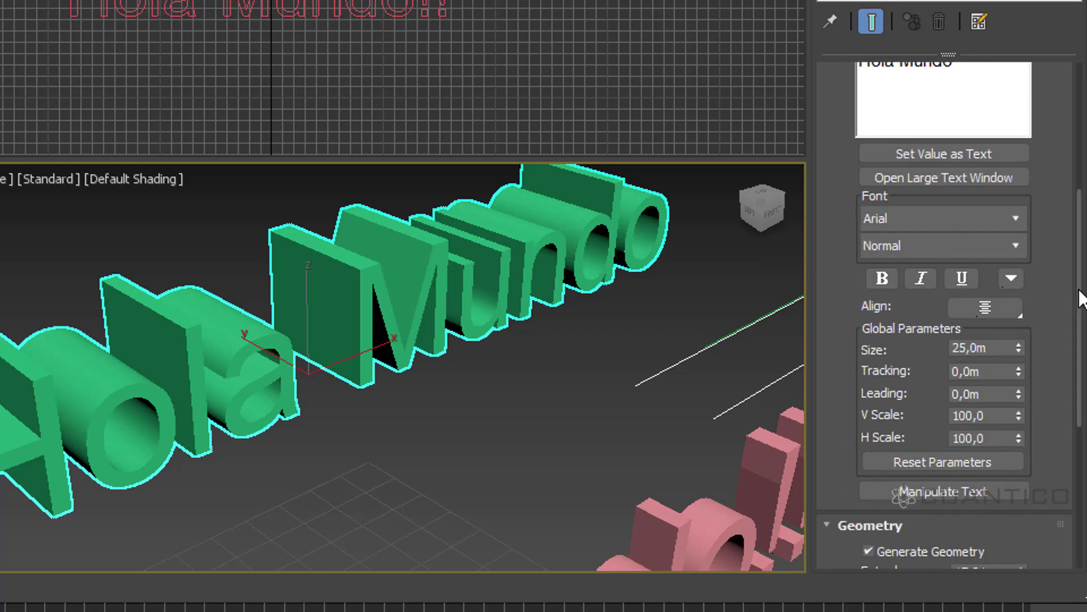
{"action": "scroll", "coordinate": [1079, 297], "scroll_direction": "down", "scroll_amount": 2}
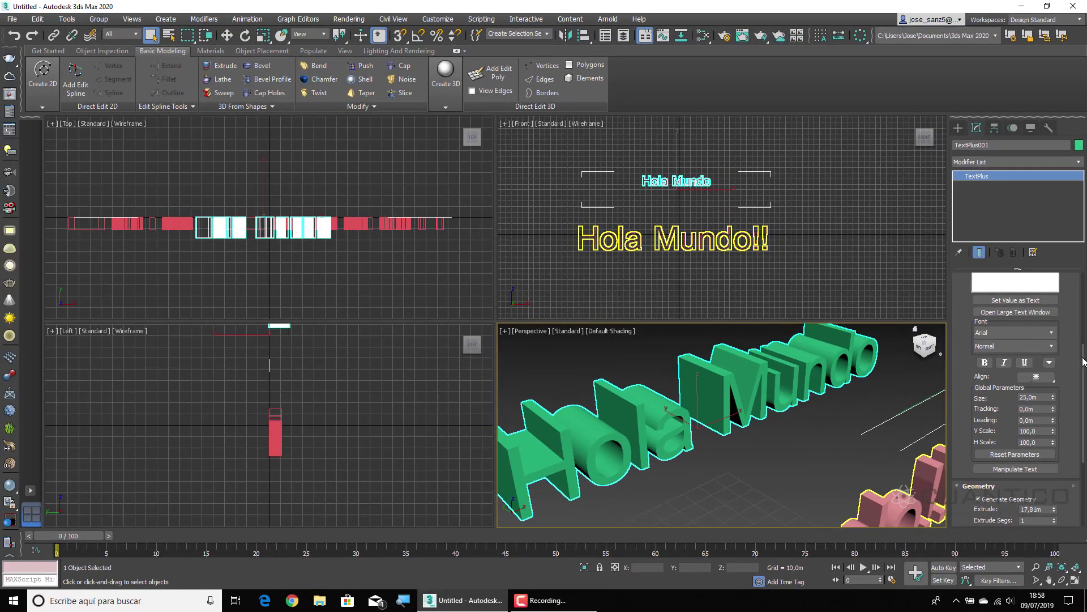
{"action": "scroll", "coordinate": [1083, 361], "scroll_direction": "down", "scroll_amount": 8}
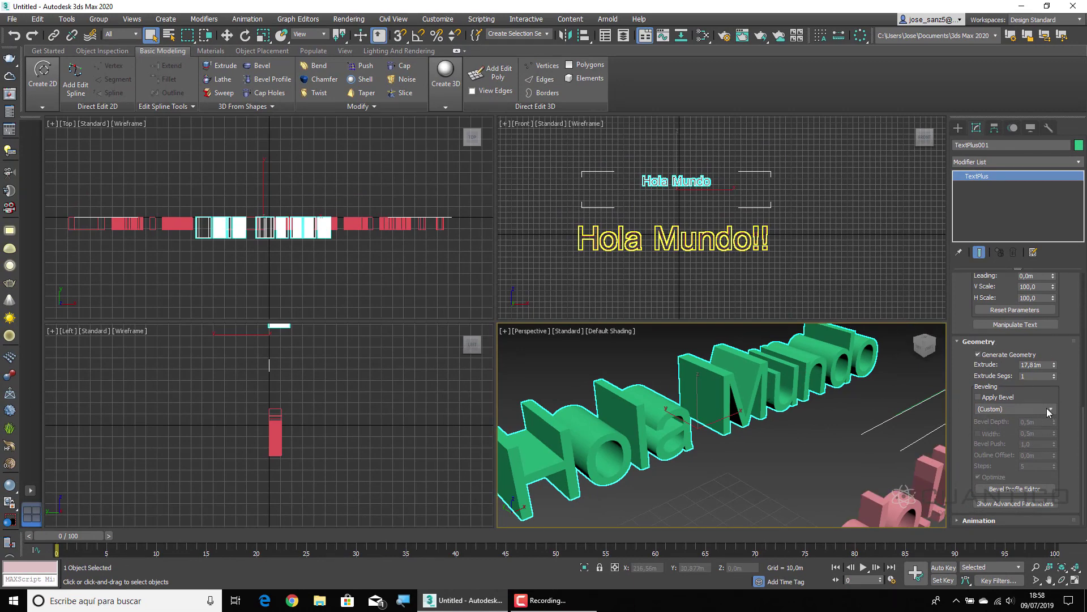
{"action": "left_click", "coordinate": [979, 397]}
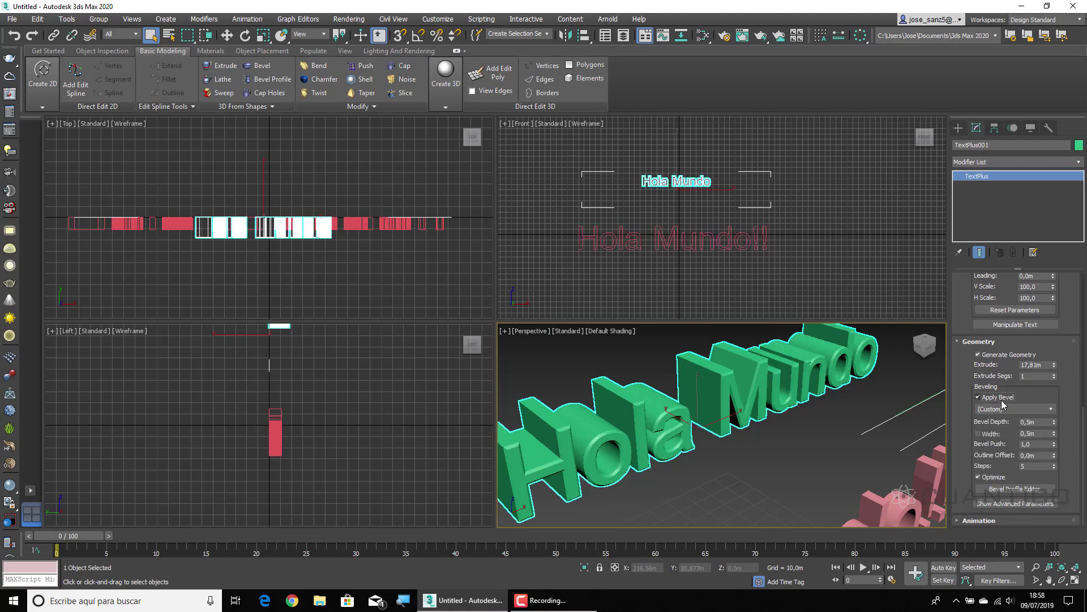
{"action": "scroll", "coordinate": [708, 391], "scroll_direction": "up", "scroll_amount": 6}
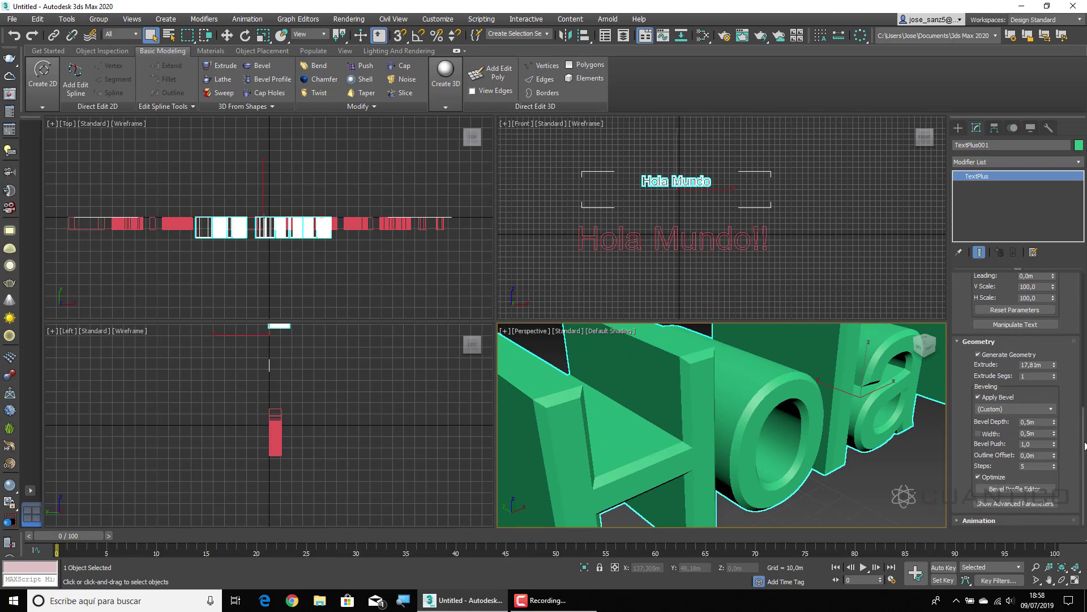
Examine the beveled TextPlus letters beside the spline-based text in the Perspective view and review the TextPlus settings
{"action": "left_click_drag", "start_coordinate": [1084, 446], "coordinate": [1084, 340]}
{"action": "scroll", "coordinate": [774, 436], "scroll_direction": "down", "scroll_amount": 4}
{"action": "scroll", "coordinate": [841, 435], "scroll_direction": "up", "scroll_amount": 2}
{"action": "middle_click_drag", "start_coordinate": [841, 435], "coordinate": [789, 486]}
{"action": "scroll", "coordinate": [781, 418], "scroll_direction": "down", "scroll_amount": 3}
{"action": "scroll", "coordinate": [765, 455], "scroll_direction": "up", "scroll_amount": 3}
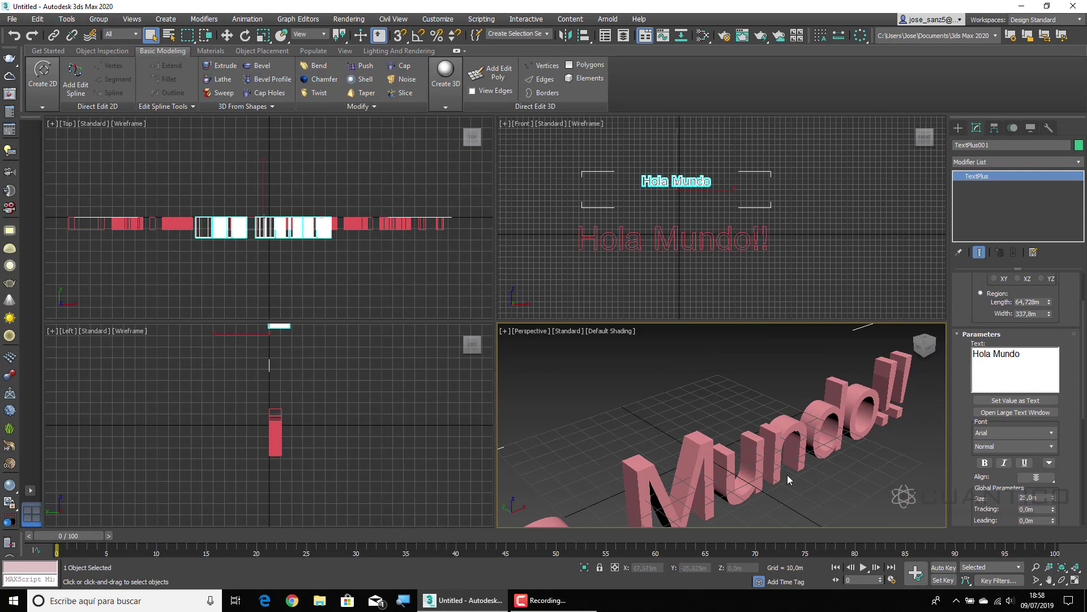
{"action": "scroll", "coordinate": [787, 475], "scroll_direction": "down", "scroll_amount": 3}
{"action": "middle_click_drag", "start_coordinate": [746, 409], "coordinate": [767, 462], "text": "alt"}
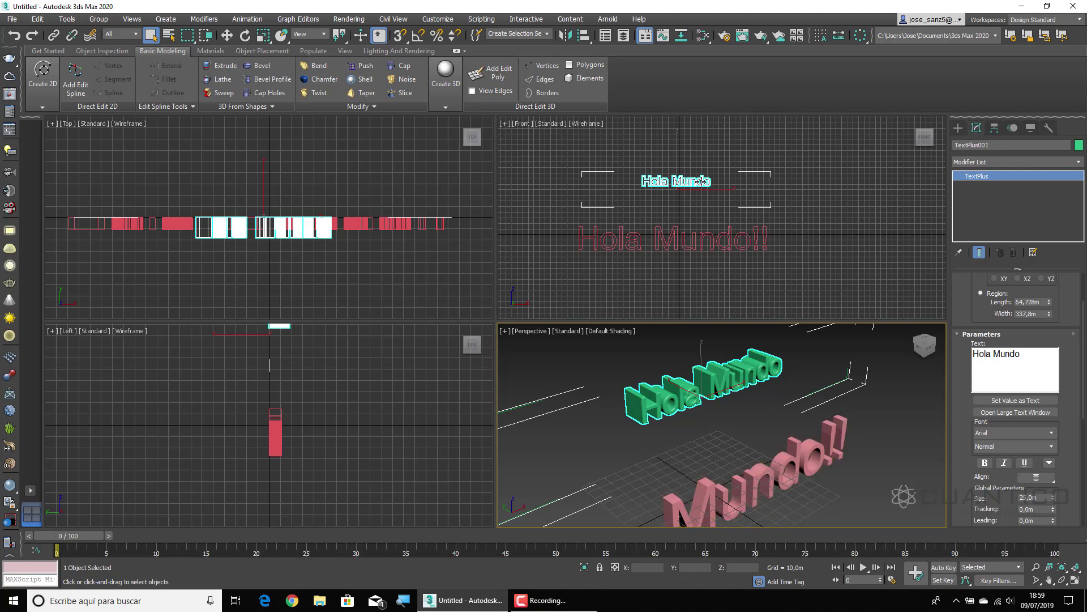
Select both text objects in the Front view and delete them
{"action": "left_click", "coordinate": [835, 237]}
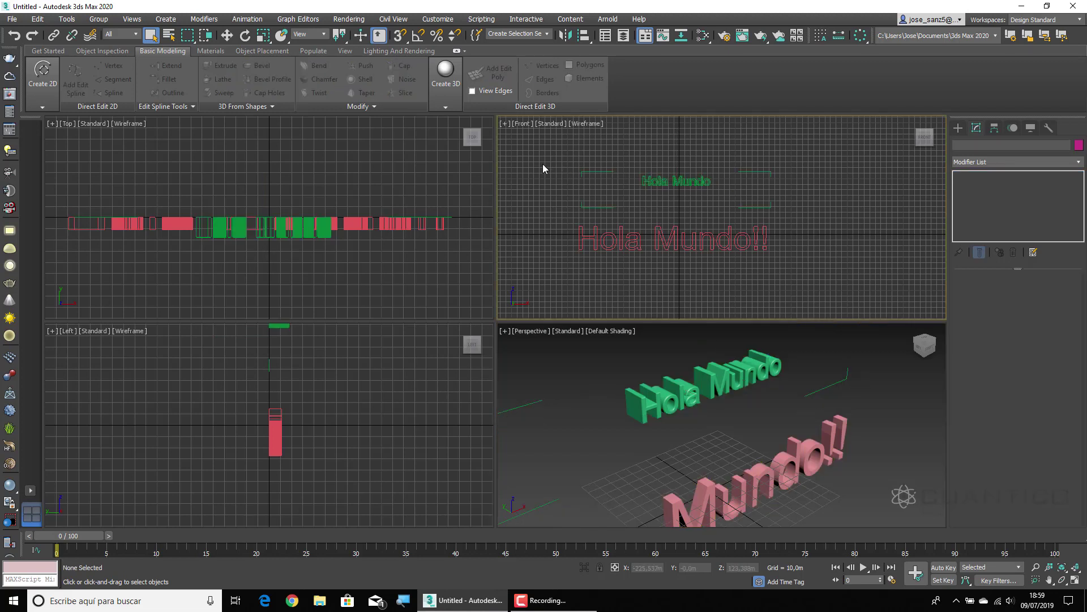
{"action": "left_click_drag", "start_coordinate": [777, 250], "coordinate": [797, 263]}
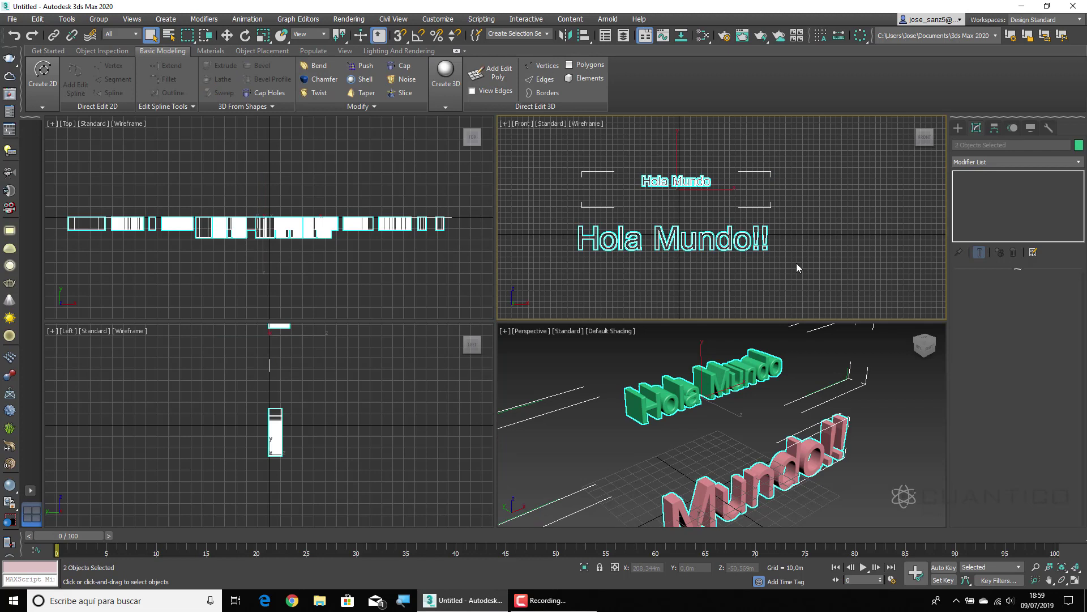
{"action": "key", "text": "Delete"}
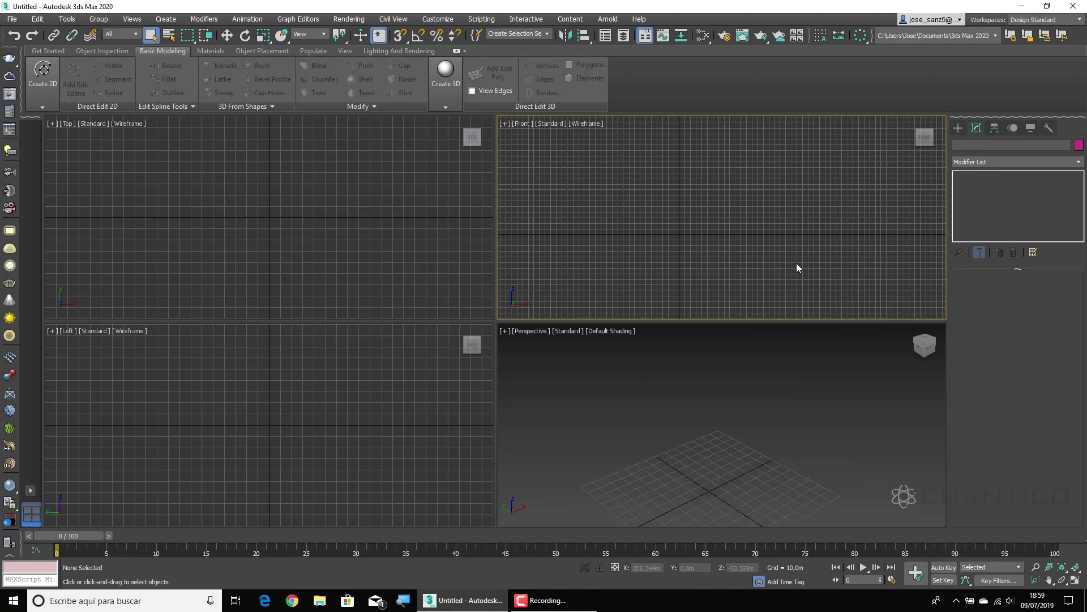
Draw a rectangle spline about 130 m long and 261 m wide in the Front view
{"action": "left_click", "coordinate": [43, 107]}
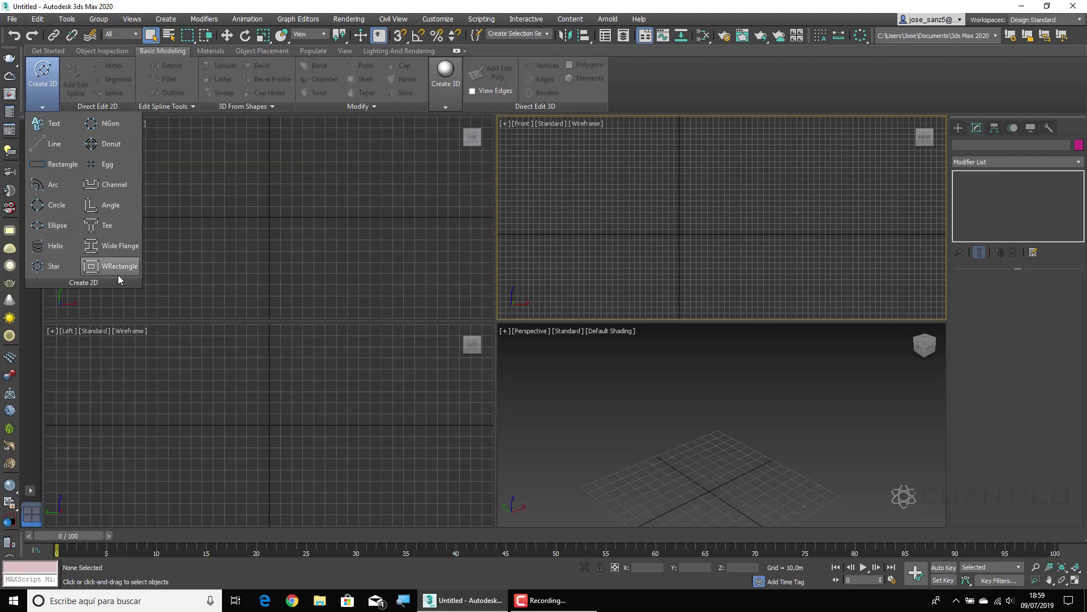
{"action": "left_click", "coordinate": [63, 164]}
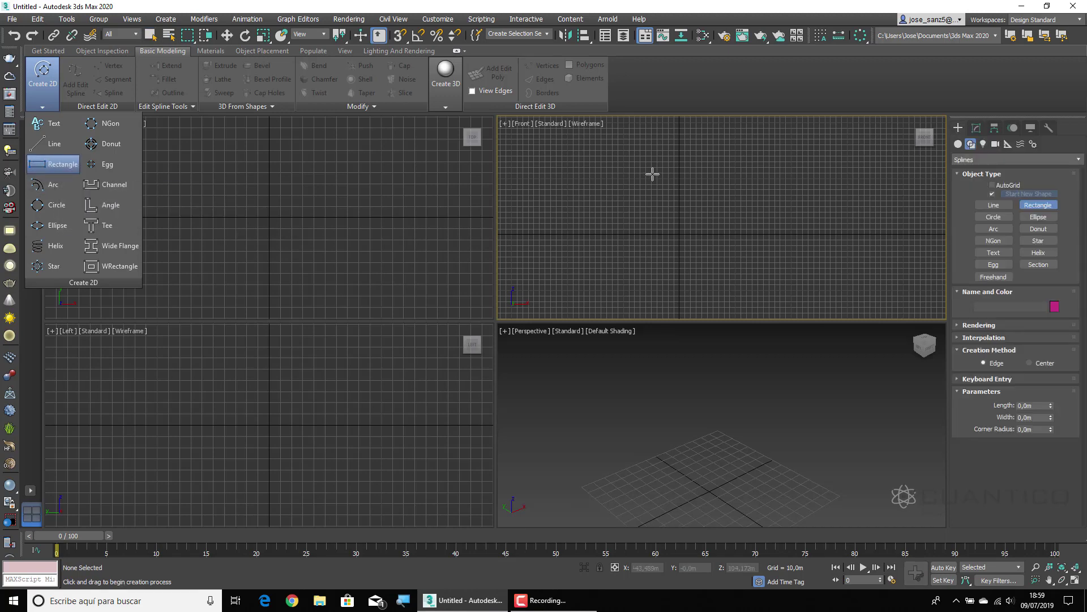
{"action": "mouse_move", "coordinate": [652, 173]}
{"action": "left_mouse_down"}
{"action": "mouse_move", "coordinate": [718, 228]}
{"action": "mouse_move", "coordinate": [798, 246]}
{"action": "left_mouse_up"}
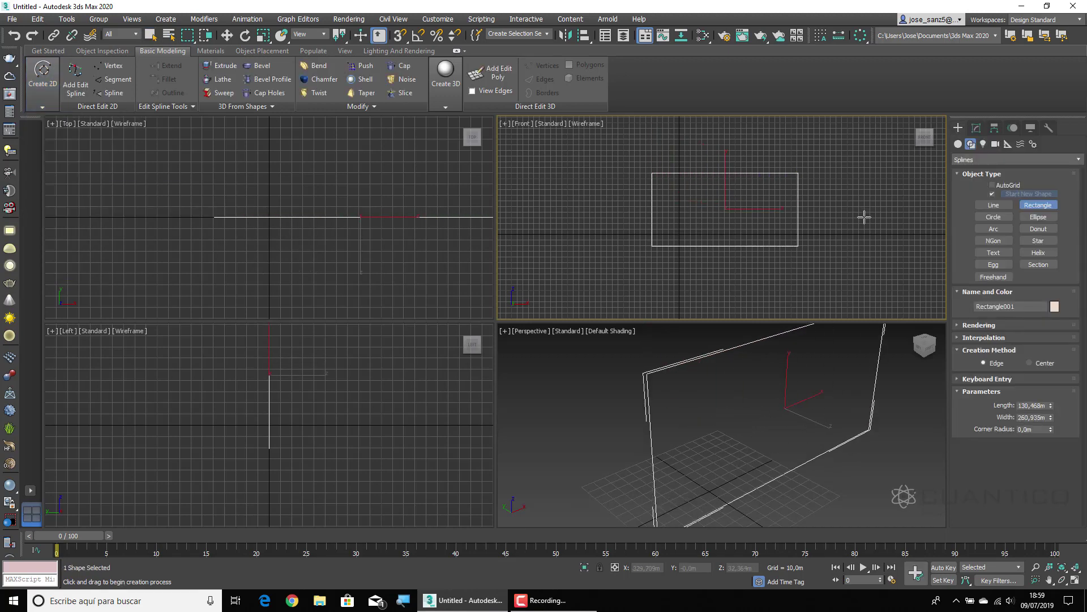
Round the rectangle's corners with a corner radius of 38,92 m
{"action": "left_click", "coordinate": [976, 128]}
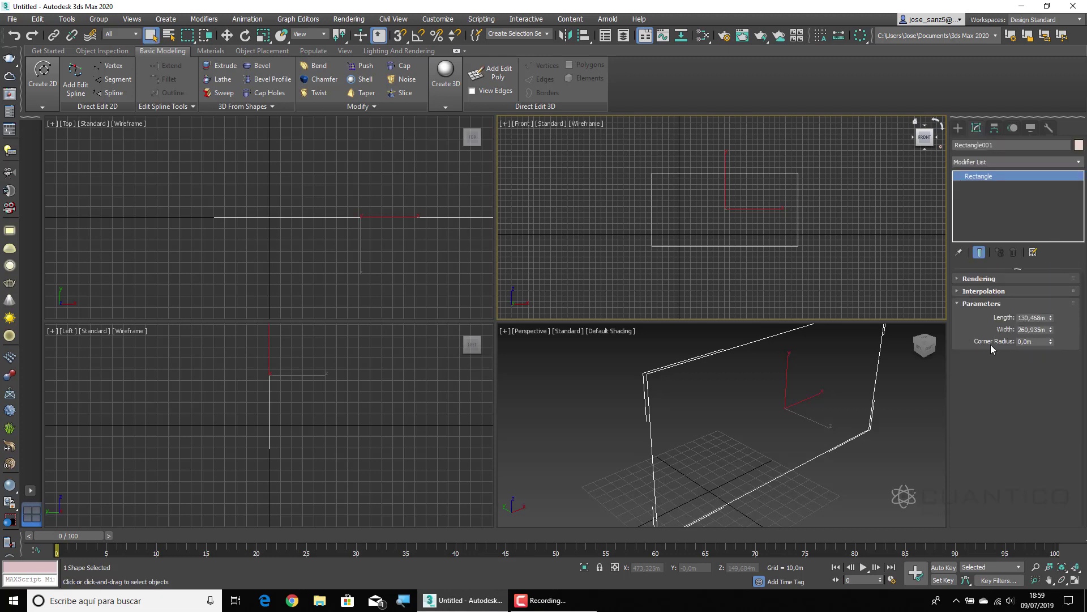
{"action": "left_click_drag", "start_coordinate": [1052, 342], "coordinate": [1054, 317]}
{"action": "left_click_drag", "start_coordinate": [1067, 129], "coordinate": [105, 471]}
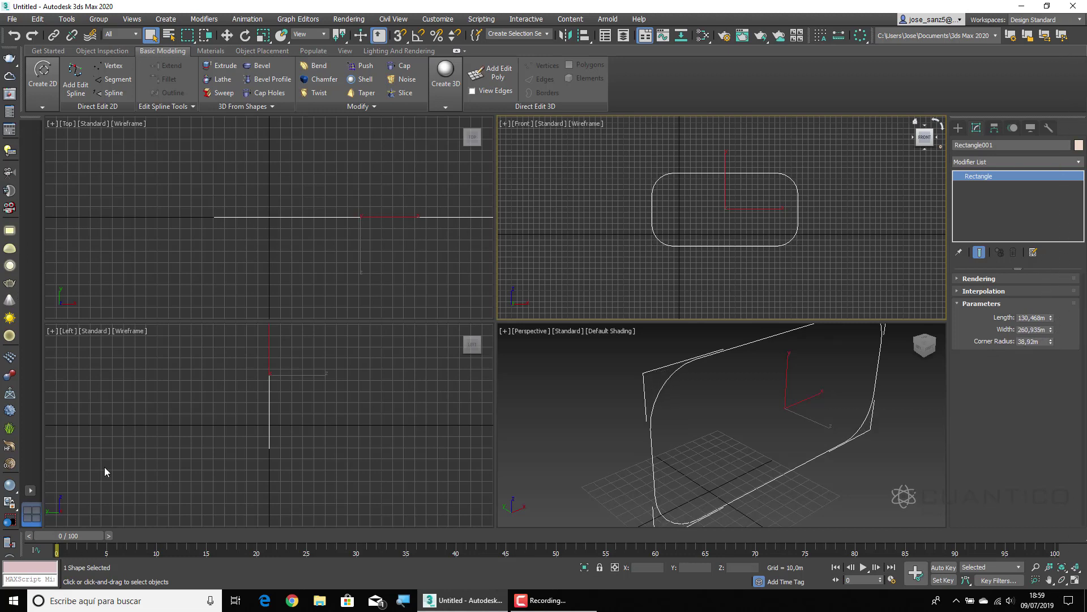
{"action": "scroll", "coordinate": [736, 213], "scroll_direction": "up", "scroll_amount": 3}
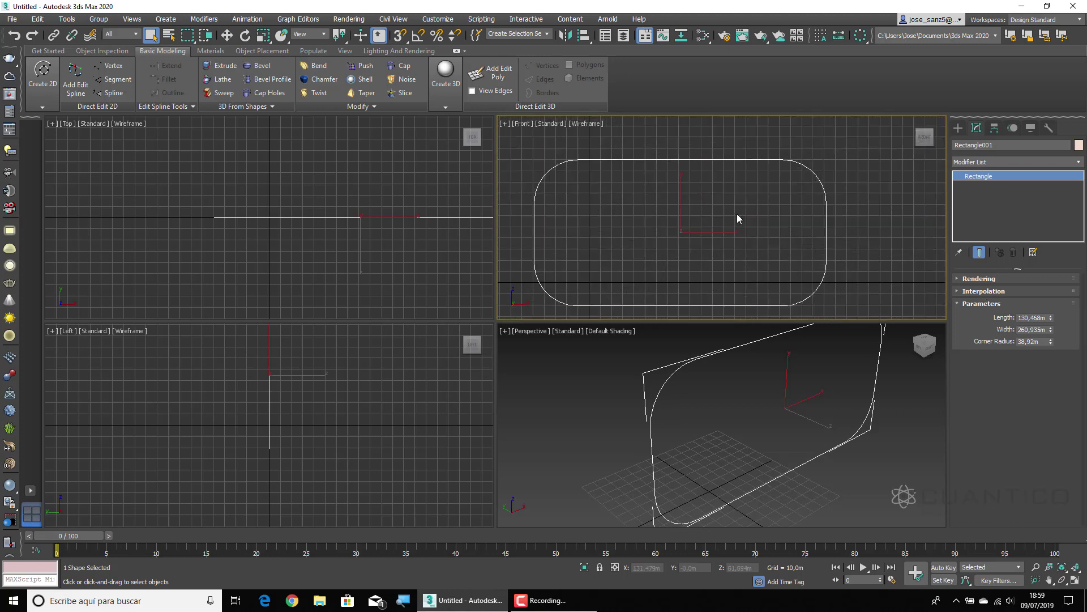
Draw a Tee spline beside the rounded rectangle in the Front view, about 142 m long, 144 m wide and 41 m thick
{"action": "scroll", "coordinate": [737, 212], "scroll_direction": "down", "scroll_amount": 2}
{"action": "left_click", "coordinate": [49, 85]}
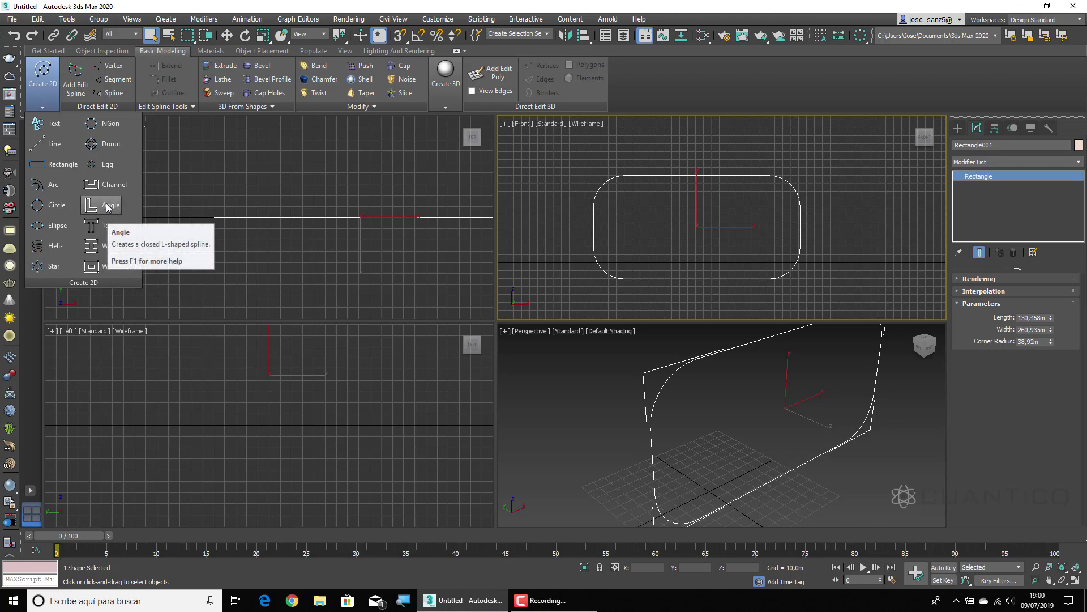
{"action": "left_click", "coordinate": [105, 226]}
{"action": "scroll", "coordinate": [683, 223], "scroll_direction": "down", "scroll_amount": 3}
{"action": "middle_click_drag", "start_coordinate": [684, 223], "coordinate": [821, 240]}
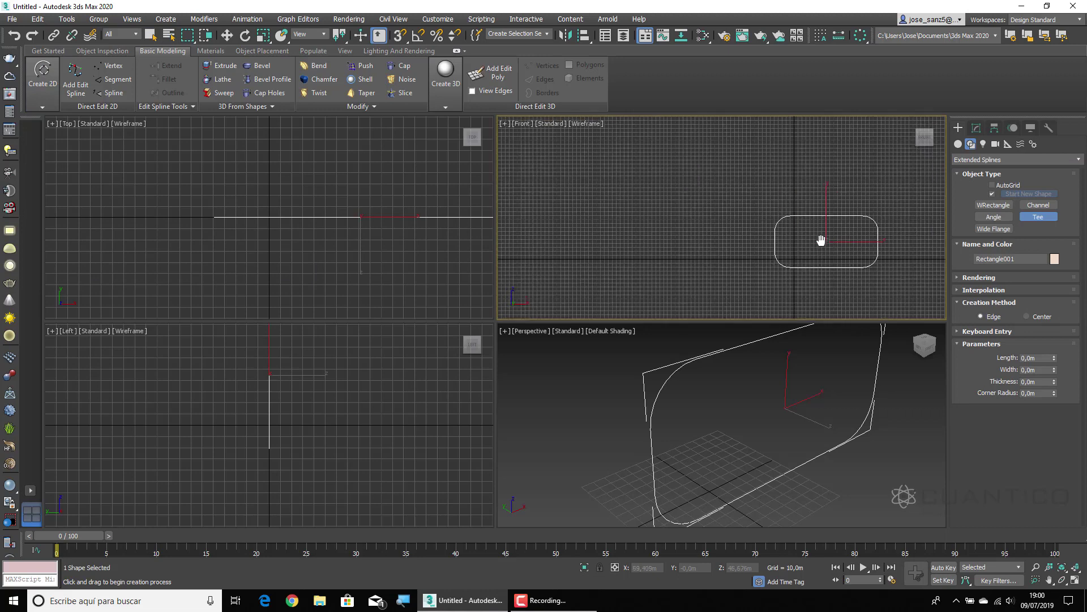
{"action": "left_click_drag", "start_coordinate": [629, 213], "coordinate": [688, 267]}
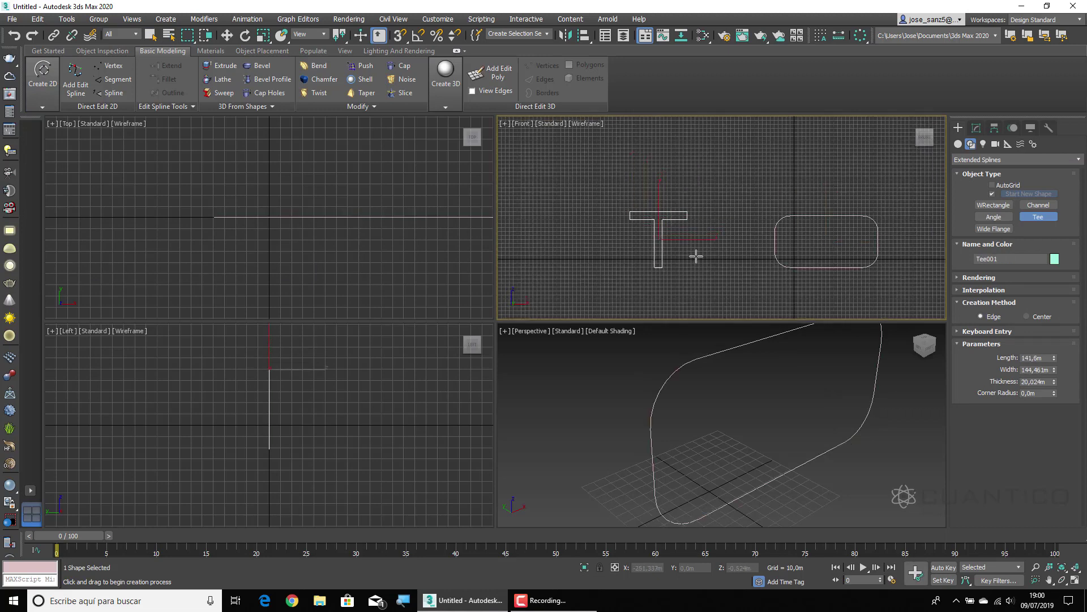
{"action": "left_click", "coordinate": [689, 250]}
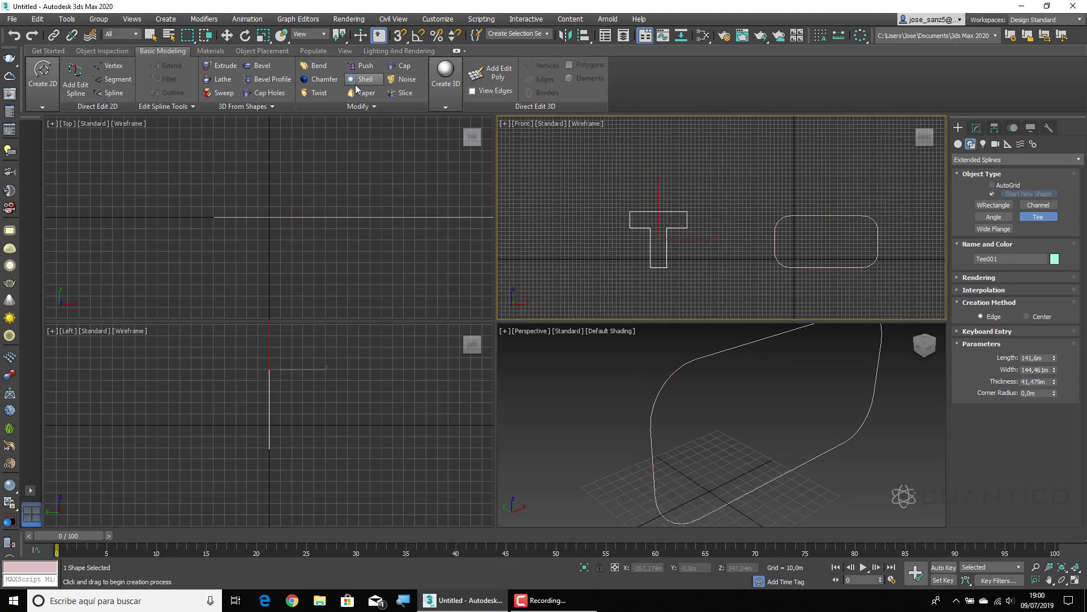
Apply an Extrude modifier to the Tee spline and set its amount to 778 m
{"action": "left_click", "coordinate": [224, 66]}
{"action": "left_click", "coordinate": [736, 411]}
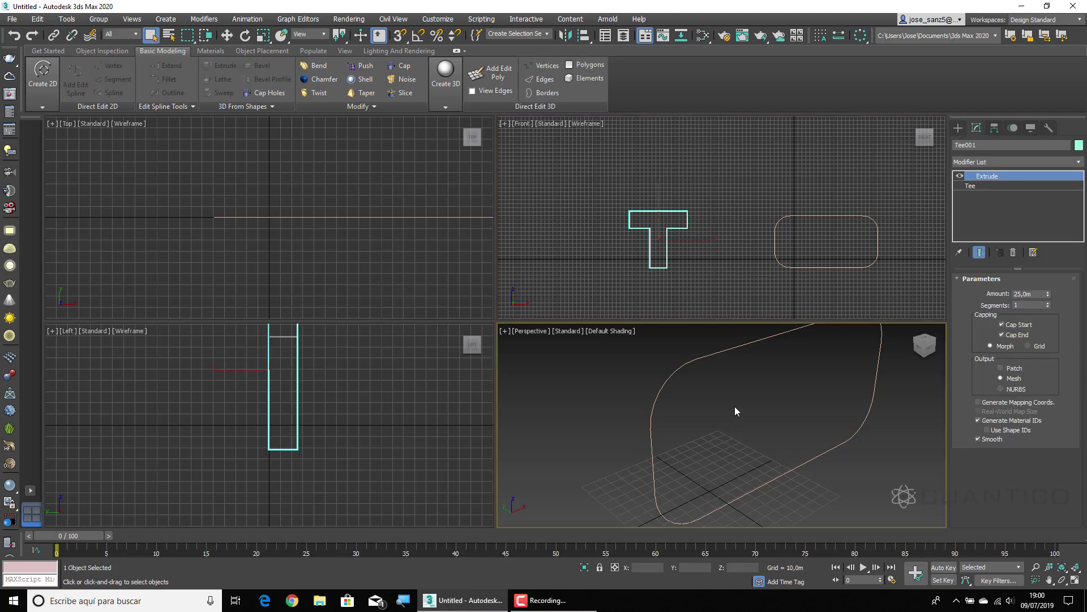
{"action": "scroll", "coordinate": [735, 406], "scroll_direction": "down", "scroll_amount": 5}
{"action": "scroll", "coordinate": [680, 419], "scroll_direction": "up", "scroll_amount": 4}
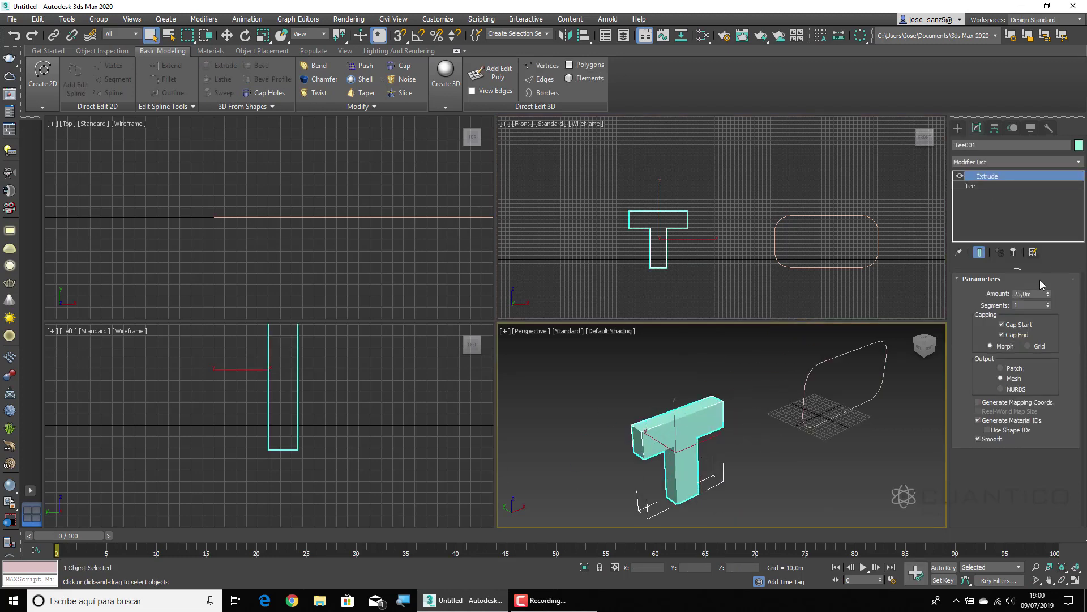
{"action": "left_click_drag", "start_coordinate": [1048, 295], "coordinate": [1048, 224]}
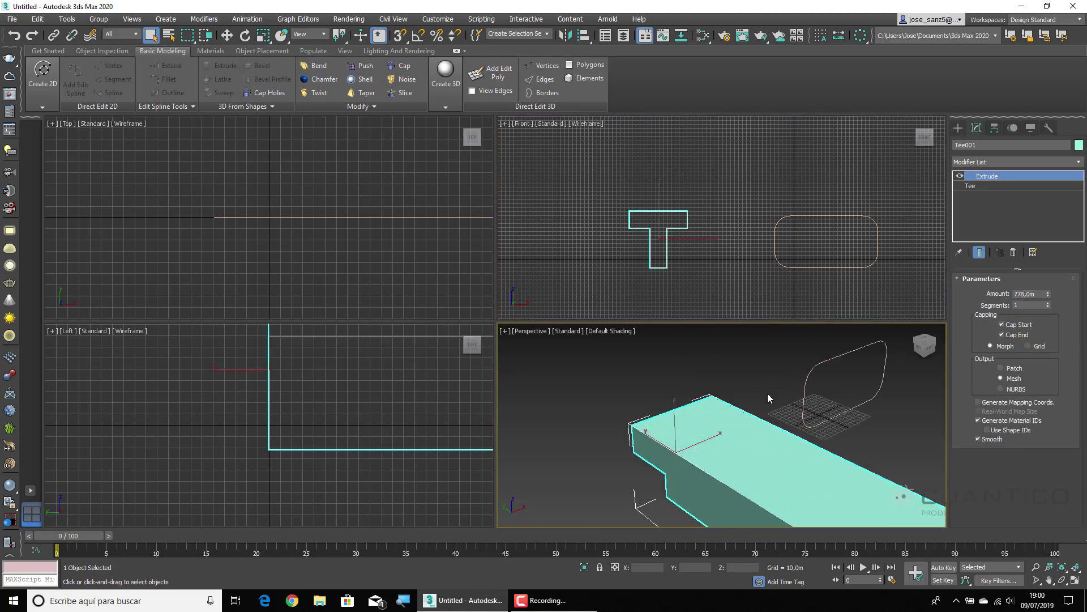
{"action": "scroll", "coordinate": [639, 371], "scroll_direction": "down", "scroll_amount": 4}
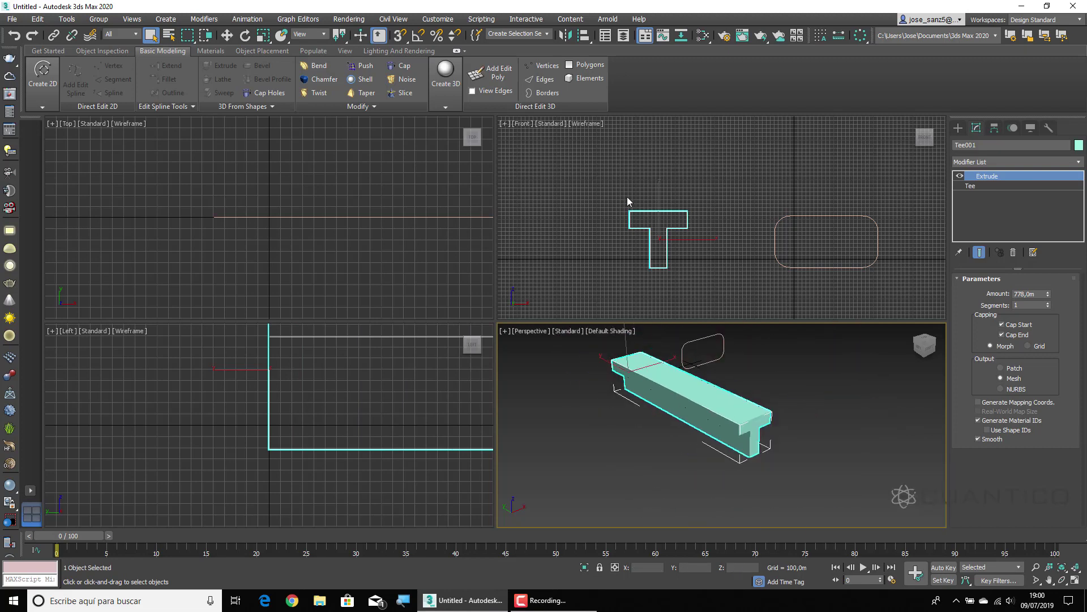
Switch the shape creation category from Extended Splines to Splines
{"action": "left_click", "coordinate": [42, 76]}
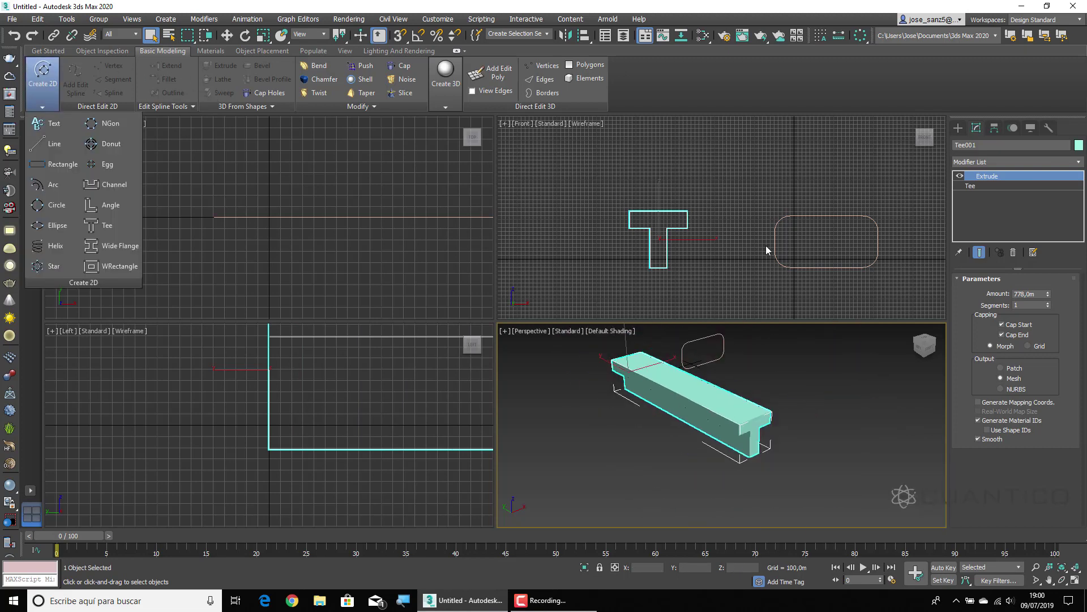
{"action": "left_click", "coordinate": [43, 77]}
{"action": "left_click", "coordinate": [957, 130]}
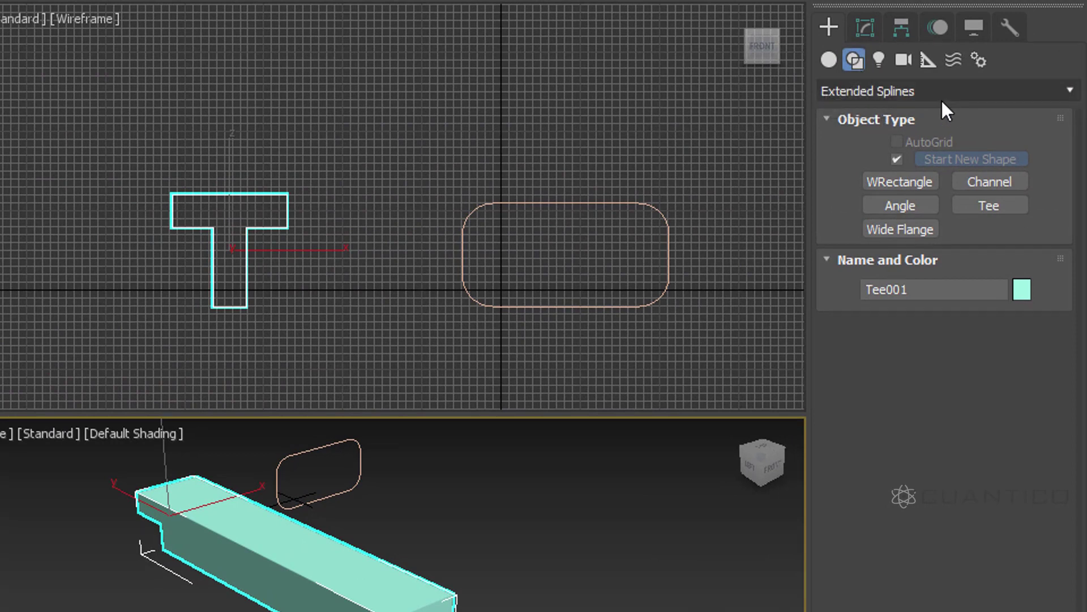
{"action": "left_click", "coordinate": [920, 93]}
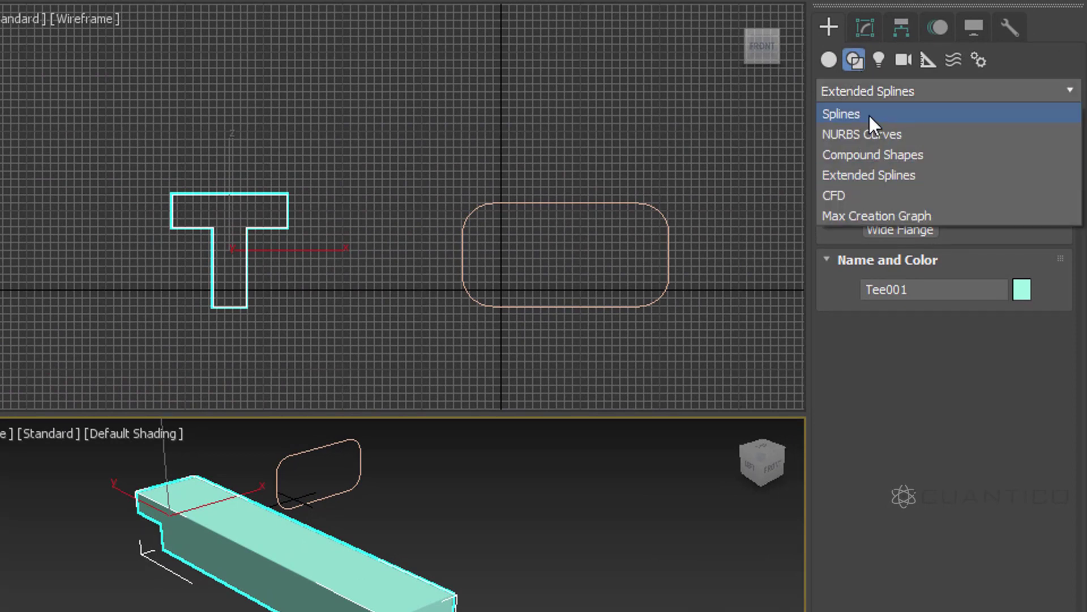
{"action": "left_click", "coordinate": [855, 117]}
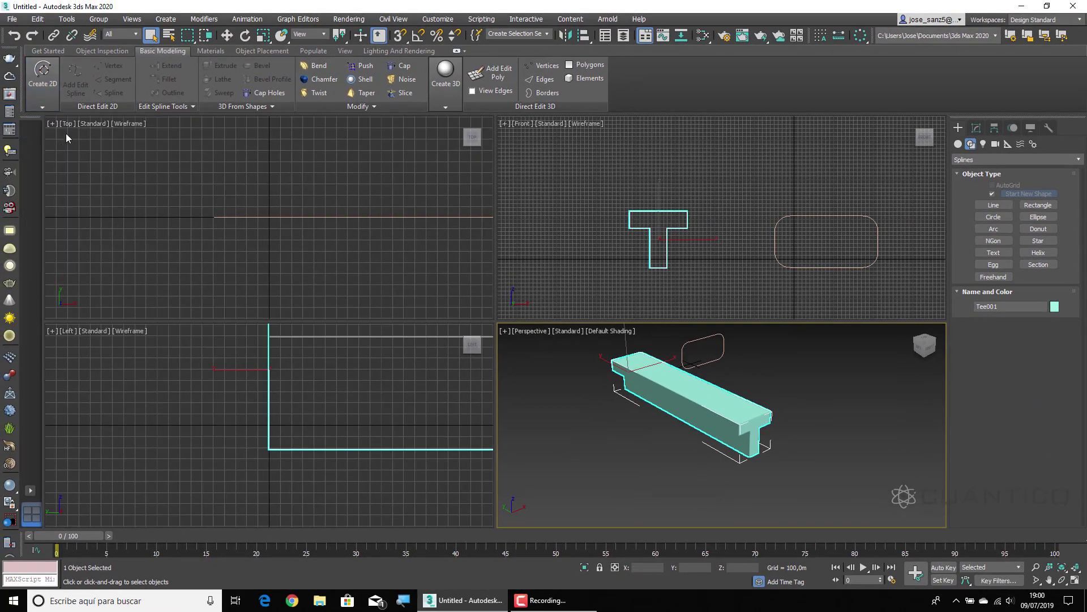
Draw a long wavy Freehand spline across the maximized Perspective view, around the extruded Tee, and return to the four-view layout
{"action": "left_click", "coordinate": [41, 72]}
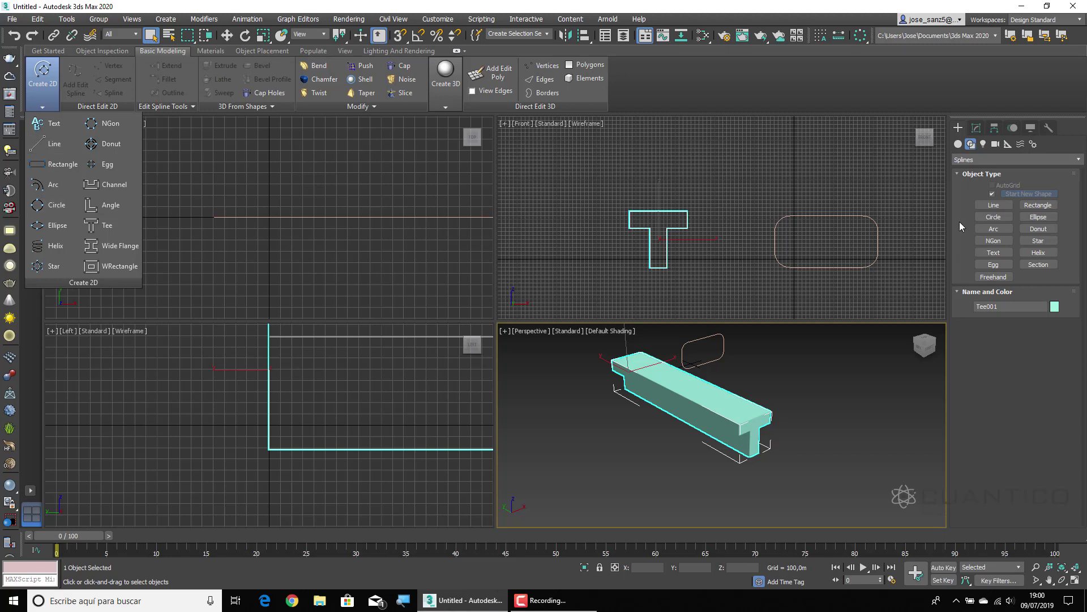
{"action": "left_click", "coordinate": [994, 277]}
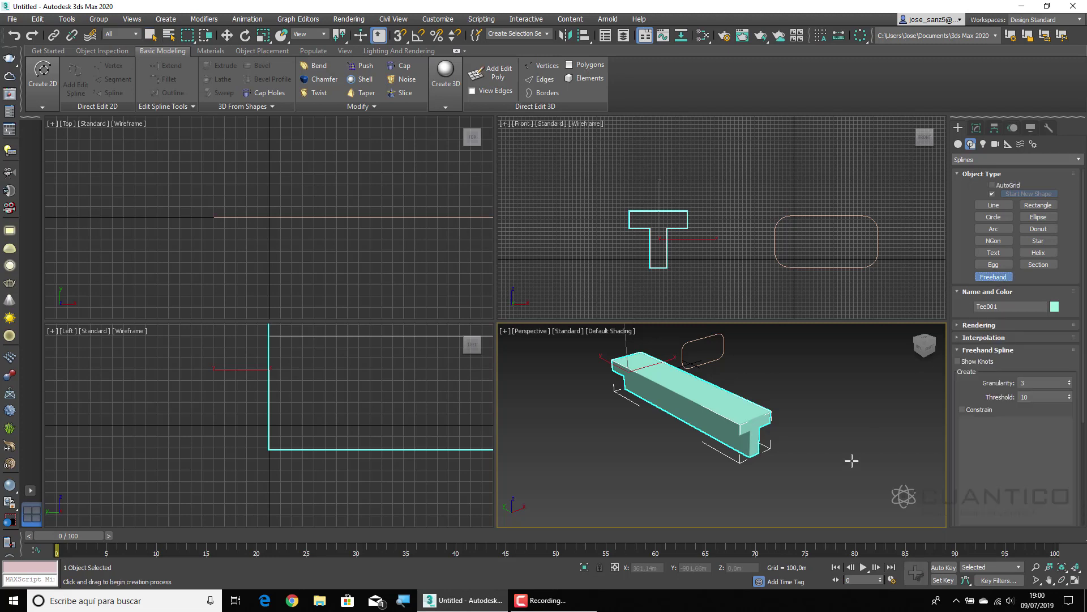
{"action": "middle_click_drag", "start_coordinate": [850, 457], "coordinate": [854, 469]}
{"action": "left_click", "coordinate": [1074, 579]}
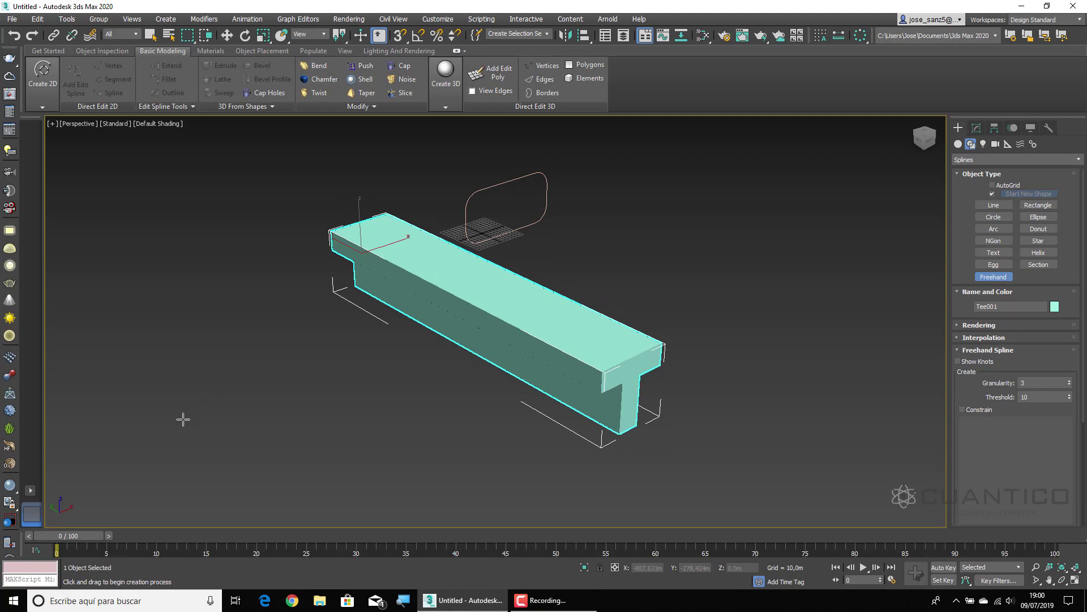
{"action": "mouse_move", "coordinate": [169, 412]}
{"action": "left_mouse_down"}
{"action": "mouse_move", "coordinate": [145, 255]}
{"action": "mouse_move", "coordinate": [223, 310]}
{"action": "mouse_move", "coordinate": [284, 381]}
{"action": "left_mouse_up"}
{"action": "mouse_move", "coordinate": [294, 344]}
{"action": "left_mouse_down"}
{"action": "mouse_move", "coordinate": [328, 199]}
{"action": "mouse_move", "coordinate": [378, 405]}
{"action": "mouse_move", "coordinate": [432, 260]}
{"action": "mouse_move", "coordinate": [581, 203]}
{"action": "mouse_move", "coordinate": [706, 182]}
{"action": "mouse_move", "coordinate": [794, 401]}
{"action": "left_mouse_up"}
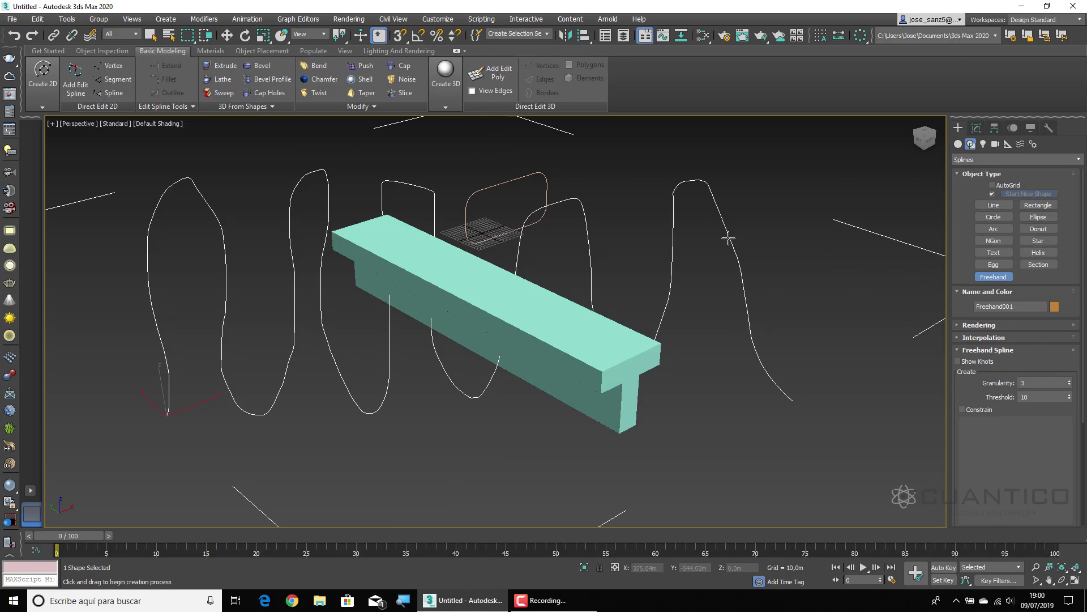
{"action": "left_click", "coordinate": [1074, 579]}
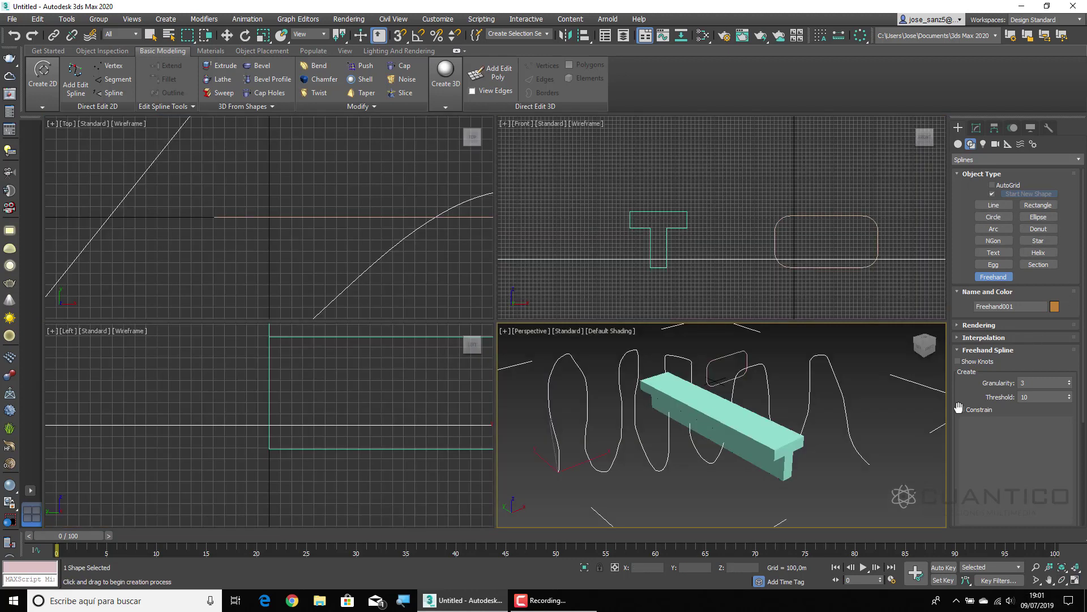
Draw a rectangle spline above the Tee in the Front view, about 153 m long and 269 m wide
{"action": "left_click", "coordinate": [42, 107]}
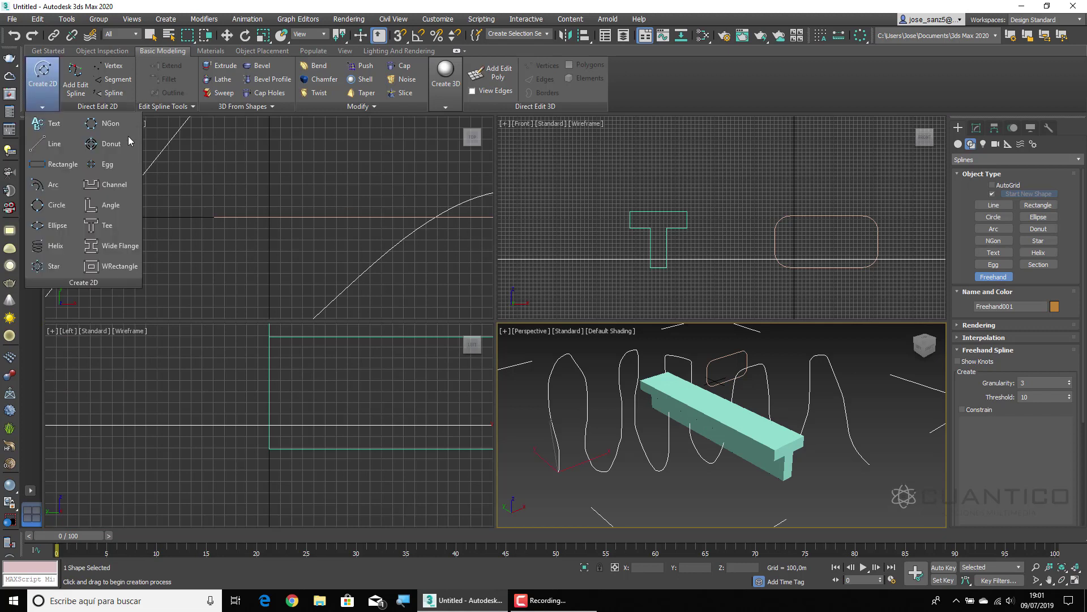
{"action": "left_click", "coordinate": [60, 164]}
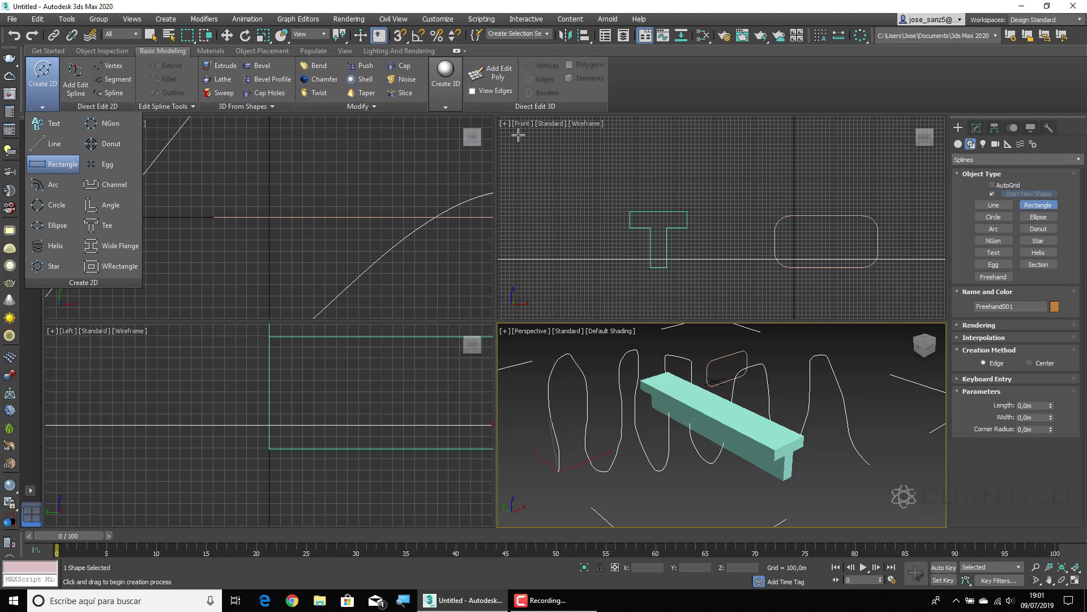
{"action": "left_click_drag", "start_coordinate": [571, 147], "coordinate": [677, 206]}
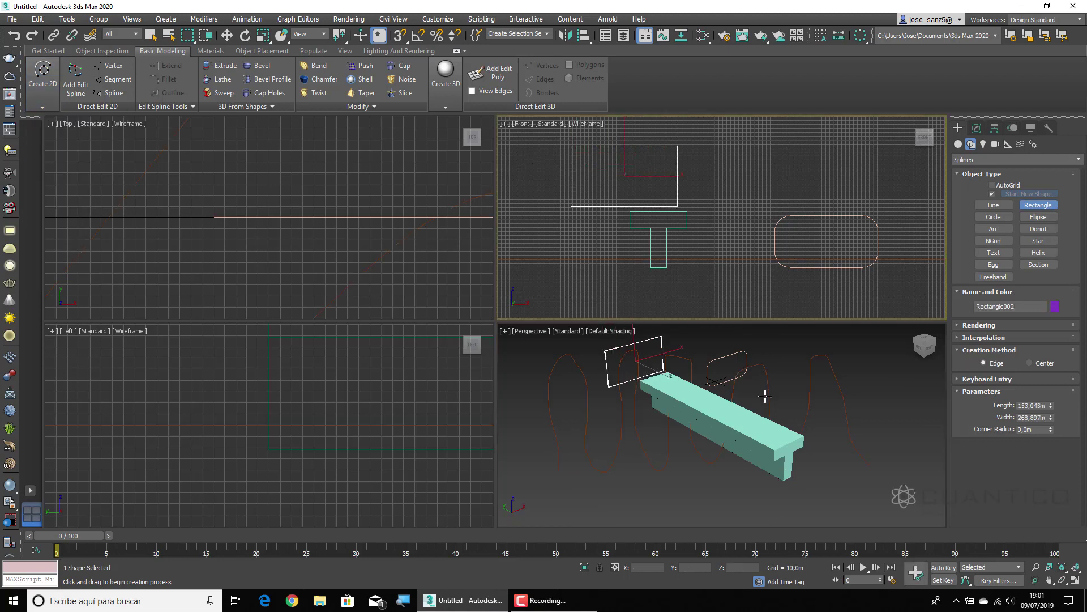
Draw four more rectangle splines: two in the Perspective view, one overlapping the rounded rectangle in the Front view and one in the Left view
{"action": "scroll", "coordinate": [786, 420], "scroll_direction": "down", "scroll_amount": 3}
{"action": "left_click_drag", "start_coordinate": [638, 379], "coordinate": [678, 450]}
{"action": "left_click_drag", "start_coordinate": [785, 399], "coordinate": [839, 466]}
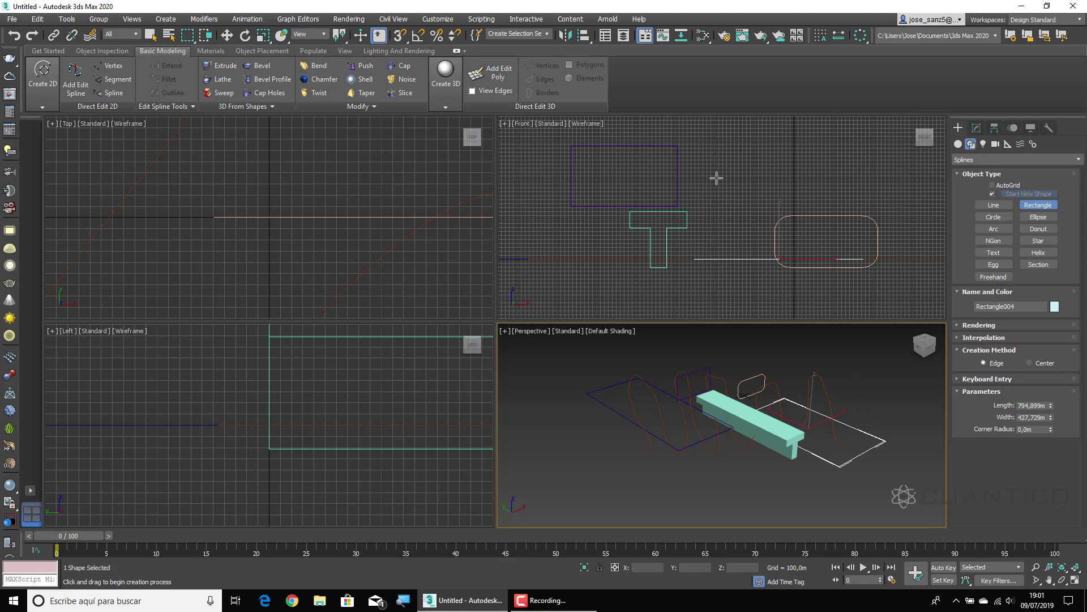
{"action": "left_click_drag", "start_coordinate": [716, 178], "coordinate": [831, 291]}
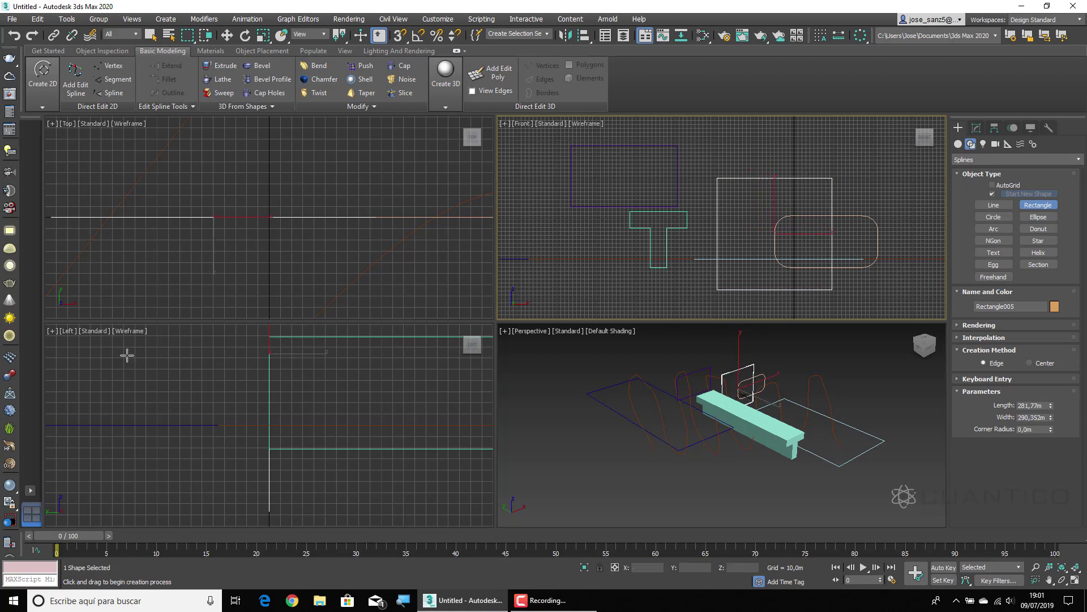
{"action": "left_click_drag", "start_coordinate": [147, 372], "coordinate": [276, 476]}
Draw a wavy Freehand spline over the existing shapes in the Front view, looping back to where it began
{"action": "left_click", "coordinate": [993, 277]}
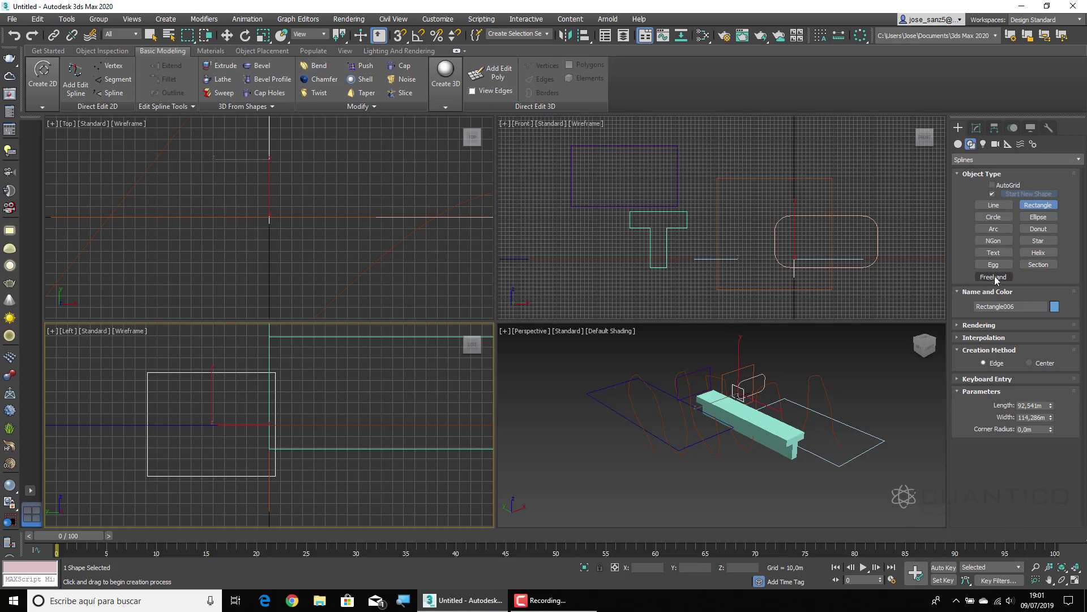
{"action": "left_click_drag", "start_coordinate": [632, 199], "coordinate": [707, 189]}
{"action": "mouse_move", "coordinate": [706, 241]}
{"action": "left_mouse_down"}
{"action": "mouse_move", "coordinate": [900, 235]}
{"action": "mouse_move", "coordinate": [919, 190]}
{"action": "left_mouse_up"}
{"action": "mouse_move", "coordinate": [759, 234]}
{"action": "left_mouse_down"}
{"action": "mouse_move", "coordinate": [601, 238]}
{"action": "mouse_move", "coordinate": [614, 174]}
{"action": "left_mouse_up"}
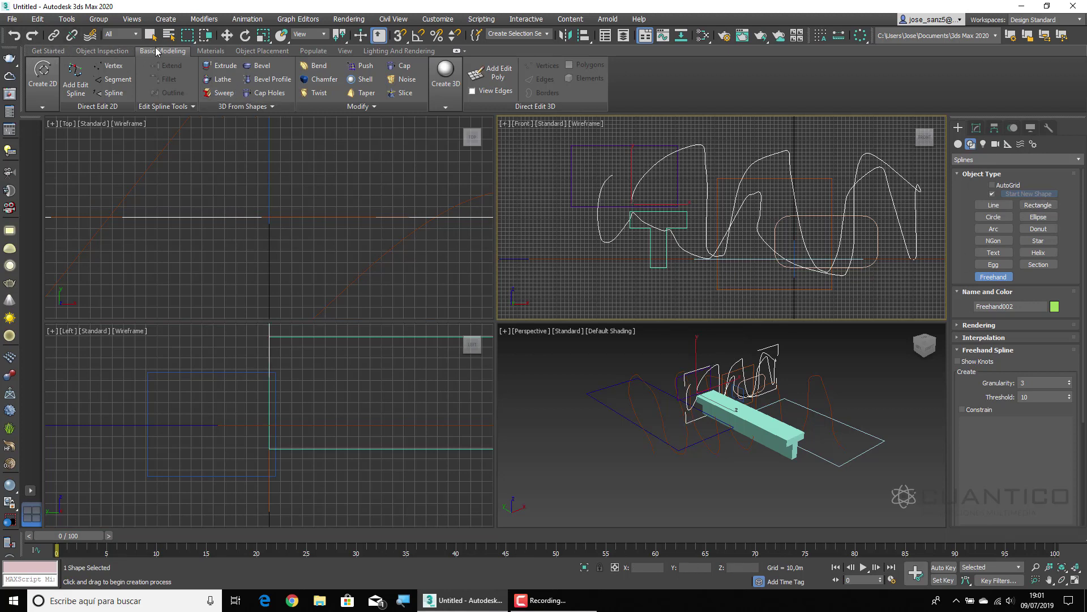
Delete all the objects in the scene
{"action": "left_click", "coordinate": [42, 106]}
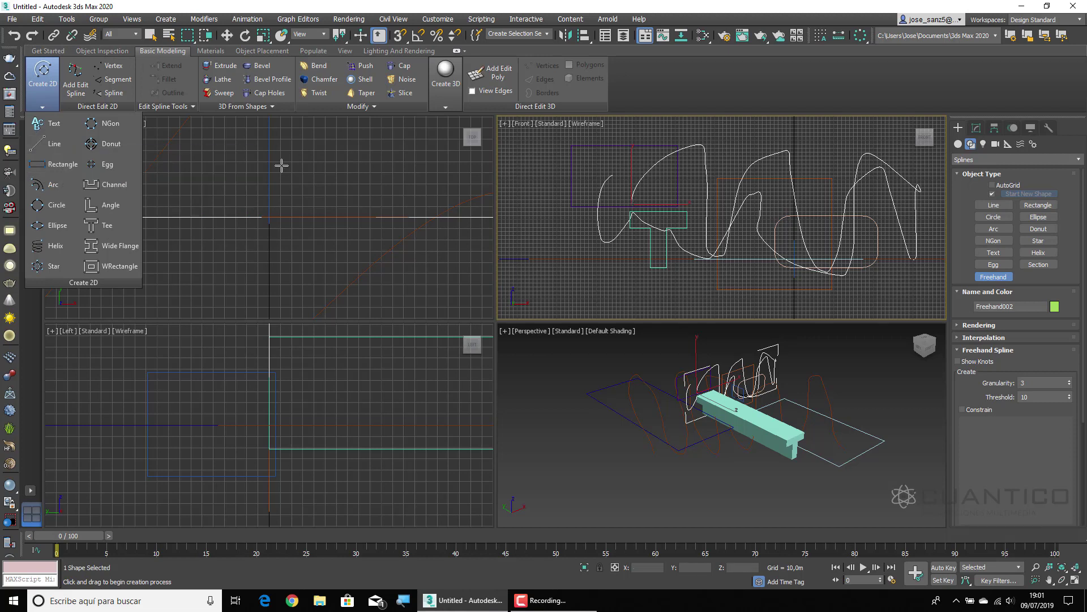
{"action": "left_click", "coordinate": [150, 35]}
{"action": "scroll", "coordinate": [769, 210], "scroll_direction": "down", "scroll_amount": 2}
{"action": "scroll", "coordinate": [769, 210], "scroll_direction": "down", "scroll_amount": 5}
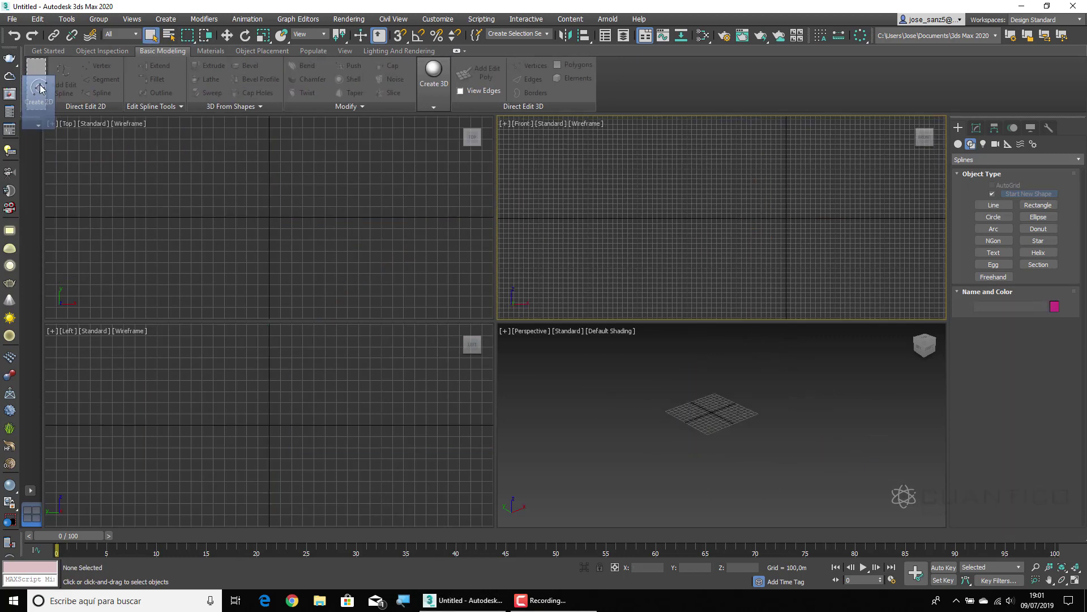
Start a Line spline with Corner initial type and Bezier drag type, and maximize the Front view for drawing
{"action": "left_click", "coordinate": [43, 107]}
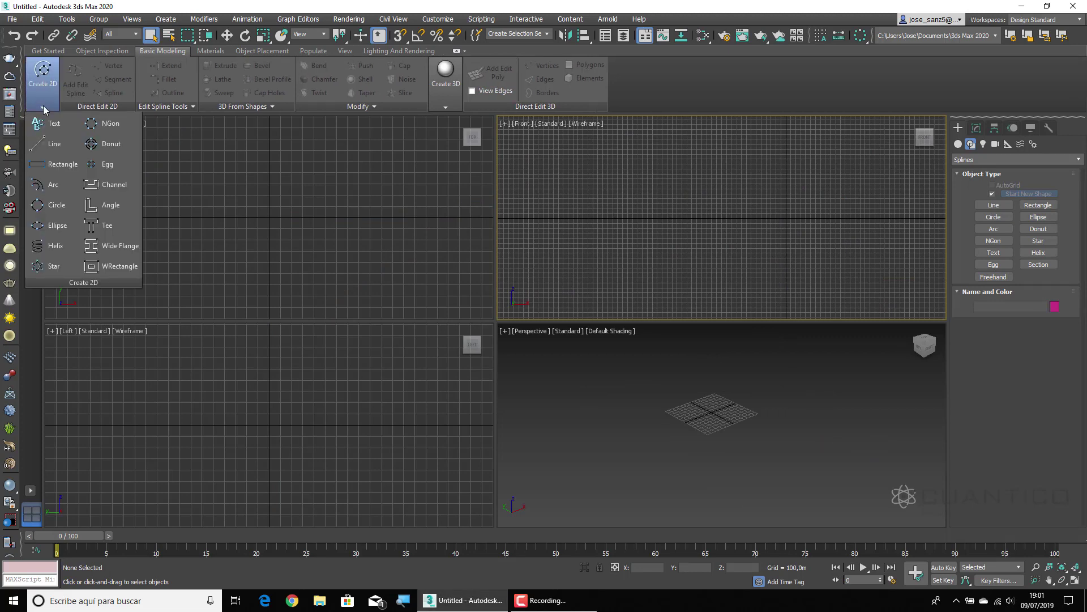
{"action": "left_click", "coordinate": [51, 144]}
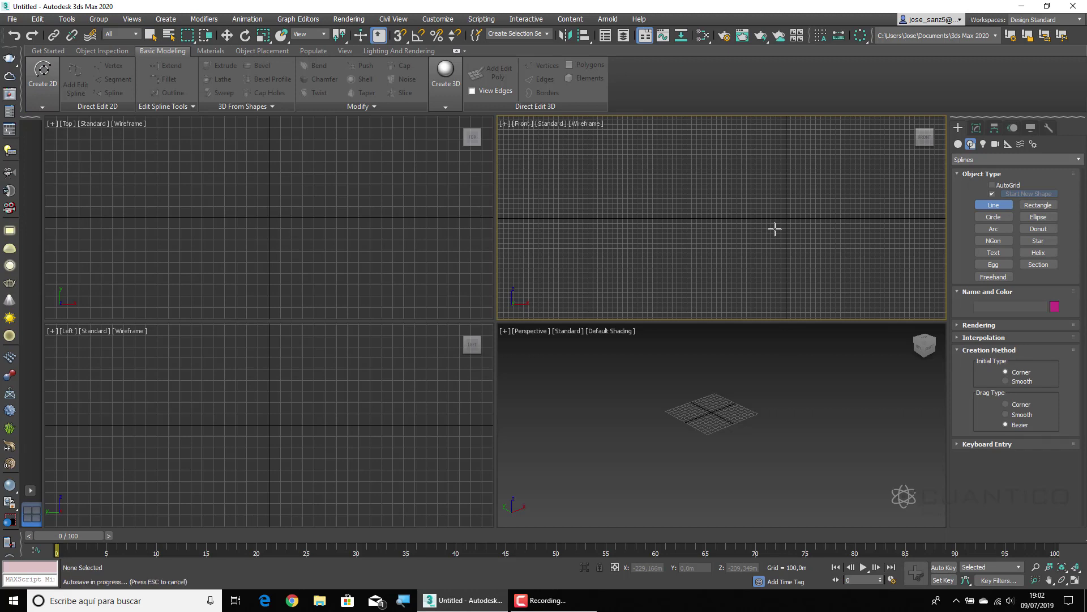
{"action": "middle_click_drag", "start_coordinate": [733, 231], "coordinate": [705, 247]}
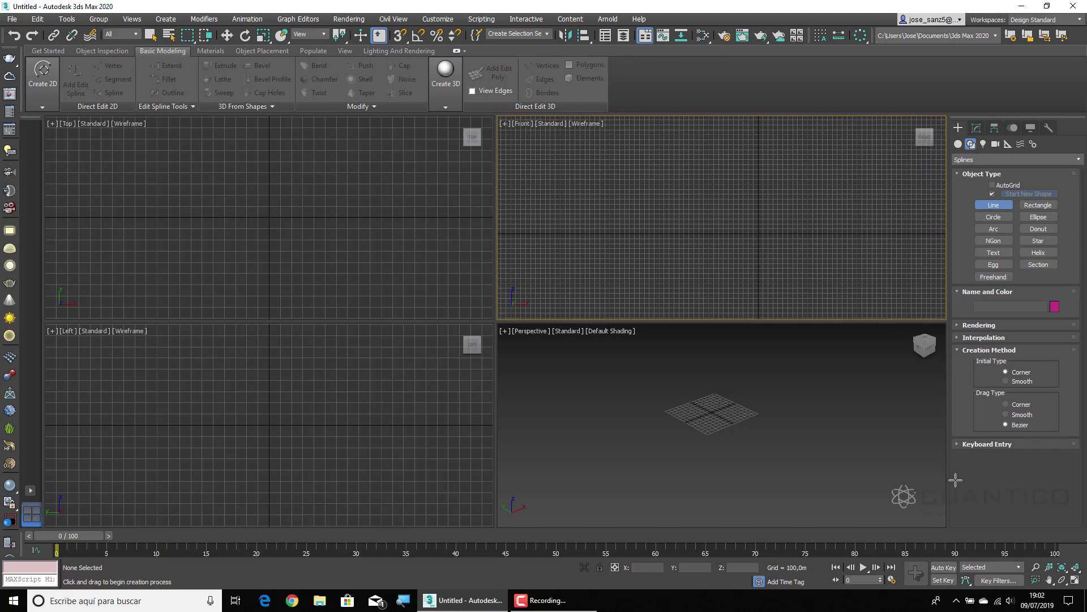
{"action": "left_click", "coordinate": [1075, 580]}
{"action": "middle_click_drag", "start_coordinate": [689, 340], "coordinate": [582, 233]}
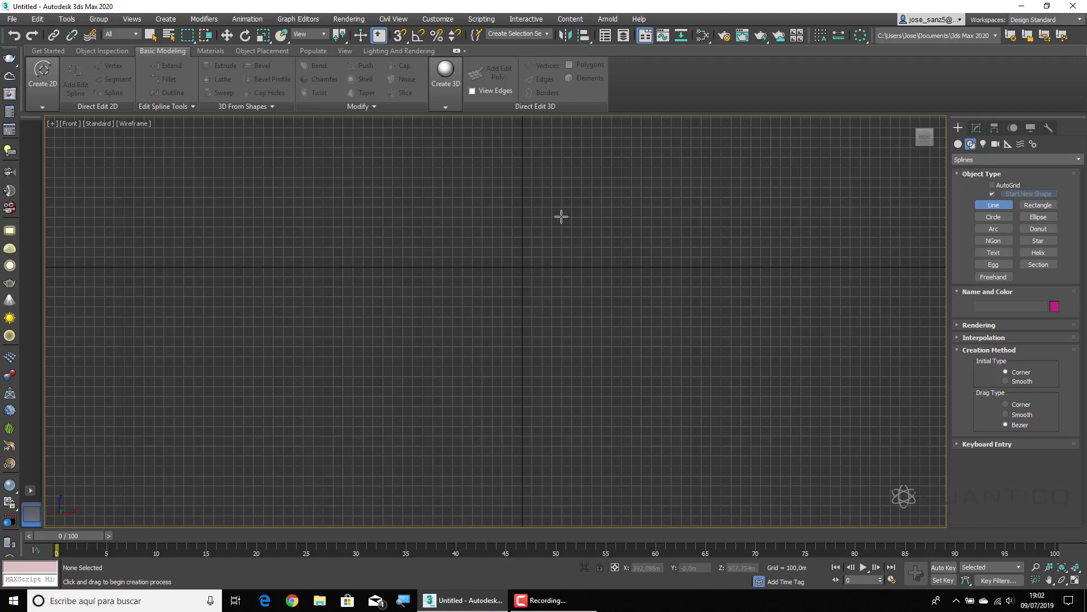
{"action": "middle_click_drag", "start_coordinate": [568, 202], "coordinate": [589, 298]}
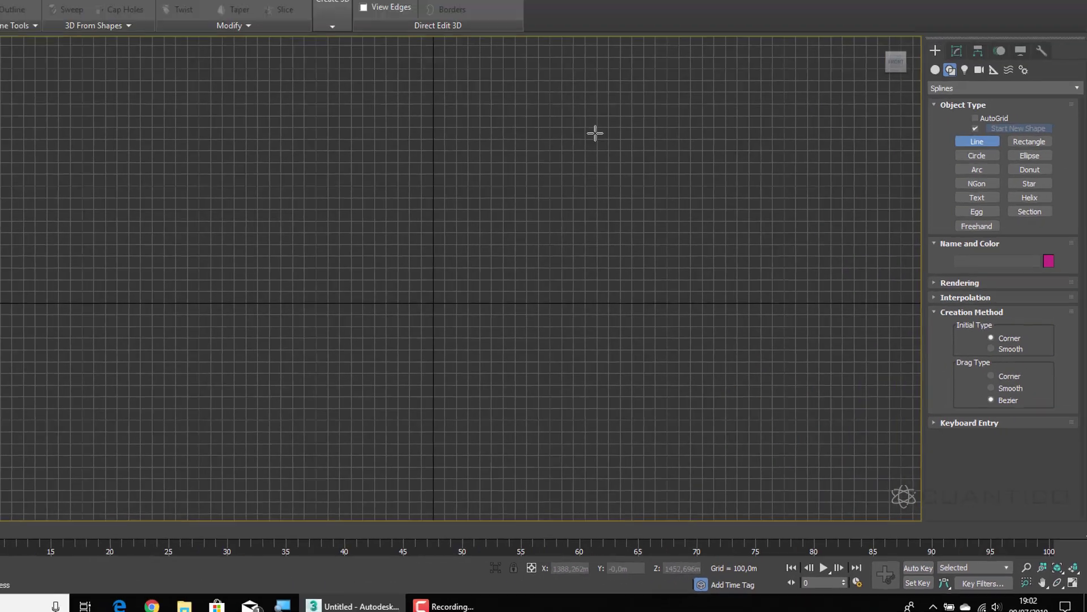
{"action": "left_click", "coordinate": [595, 133]}
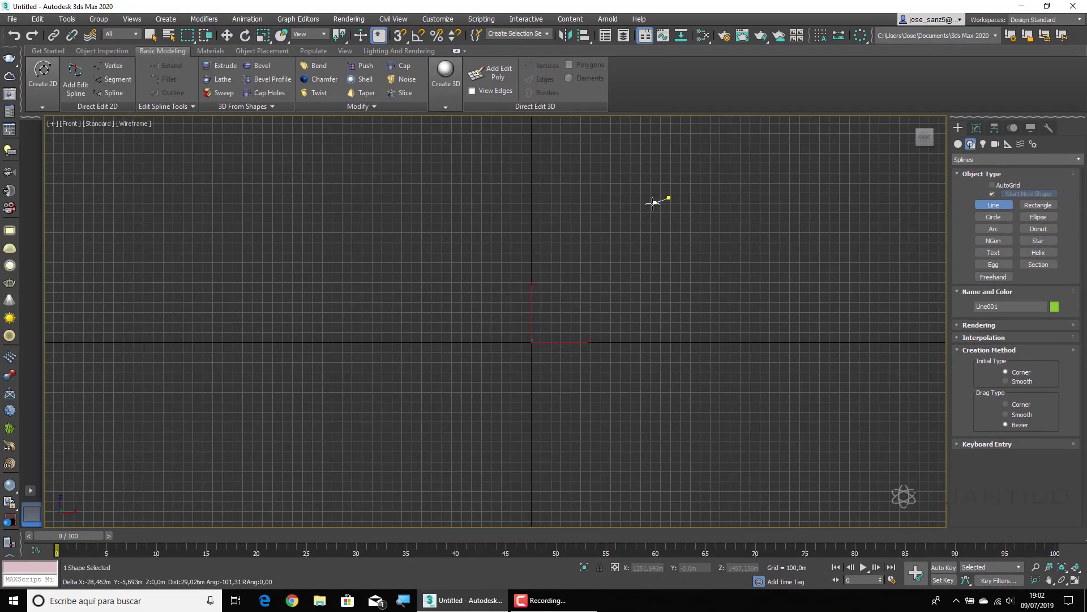
{"action": "left_click", "coordinate": [334, 224]}
{"action": "right_click", "coordinate": [449, 242]}
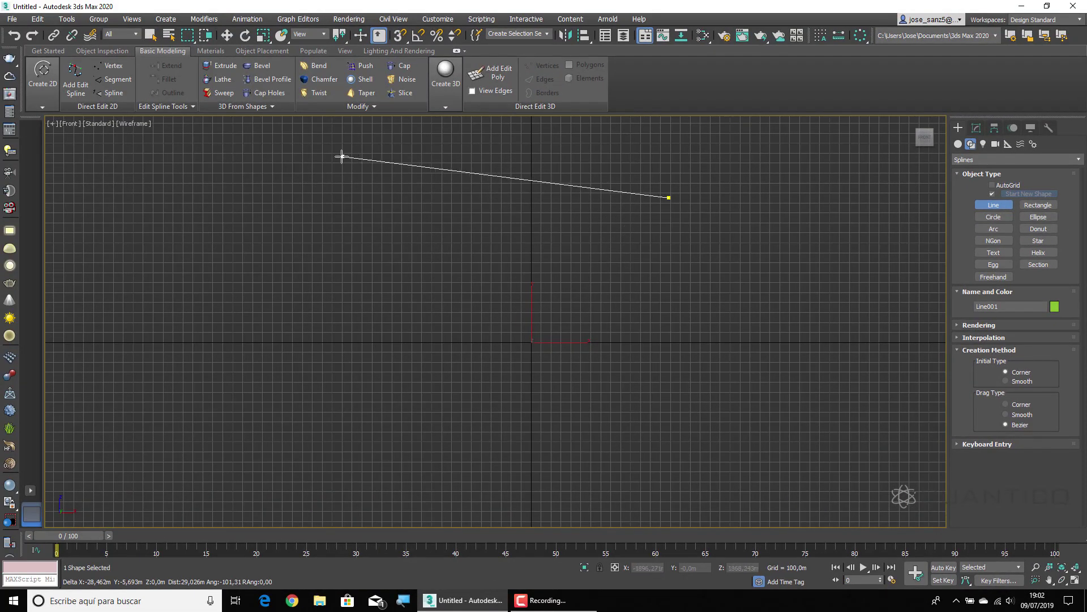
{"action": "left_click_drag", "start_coordinate": [532, 193], "coordinate": [524, 199]}
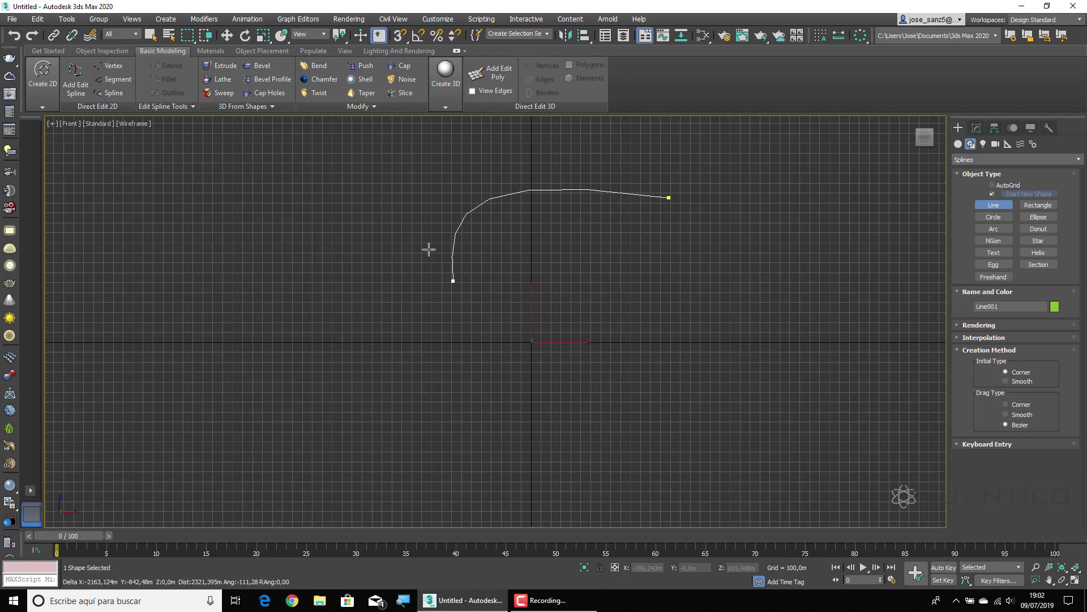
{"action": "left_click", "coordinate": [418, 158]}
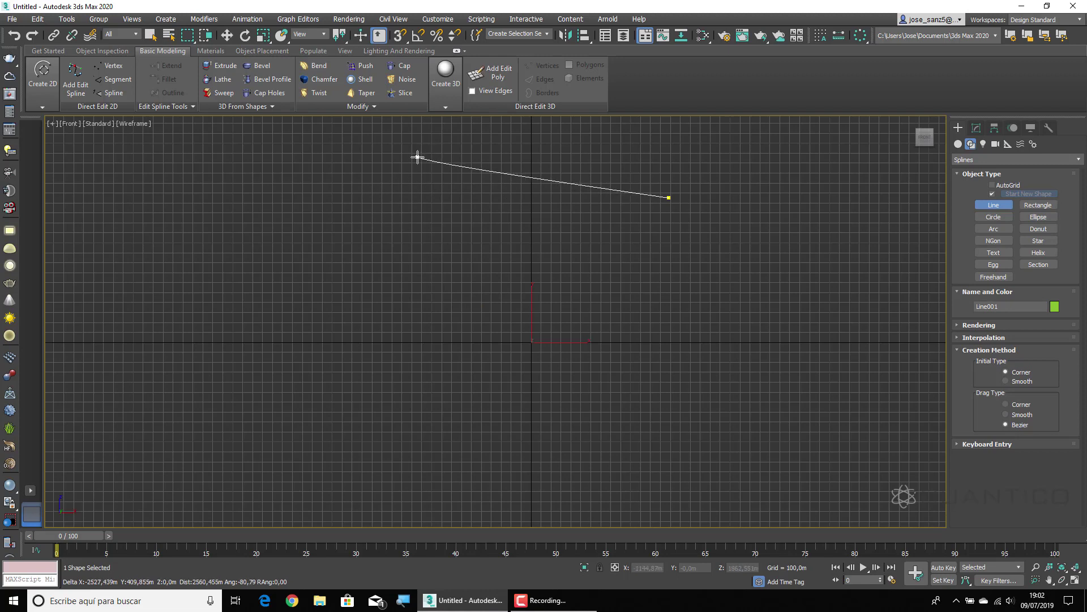
{"action": "right_click", "coordinate": [364, 175]}
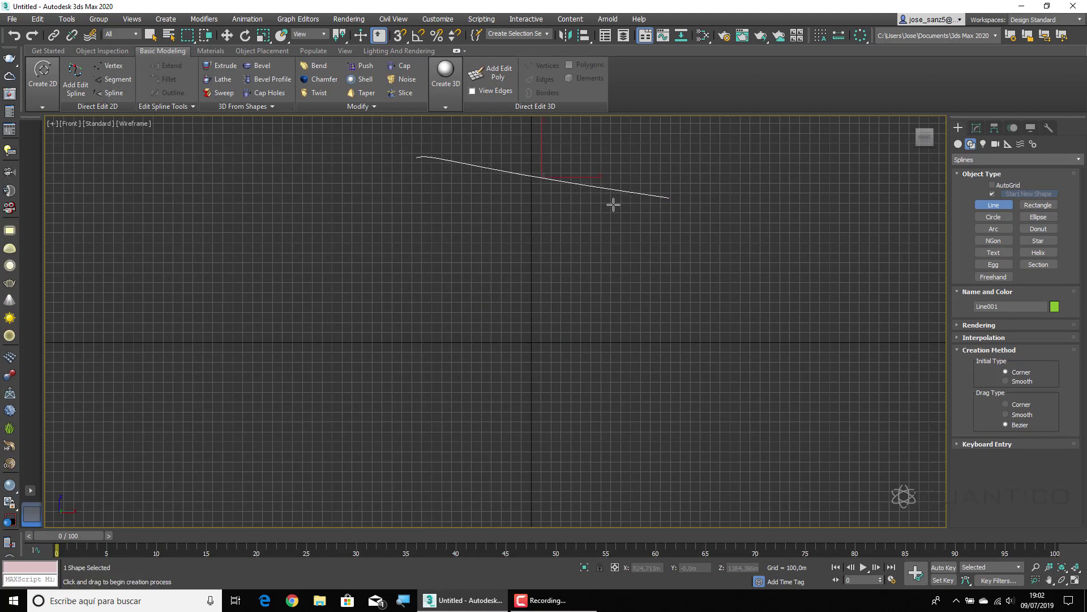
{"action": "key", "text": "ctrl+z"}
Draw a curved Line spline in the Front view that sweeps around the origin and folds back inward, and close it at its start point
{"action": "left_click", "coordinate": [645, 179]}
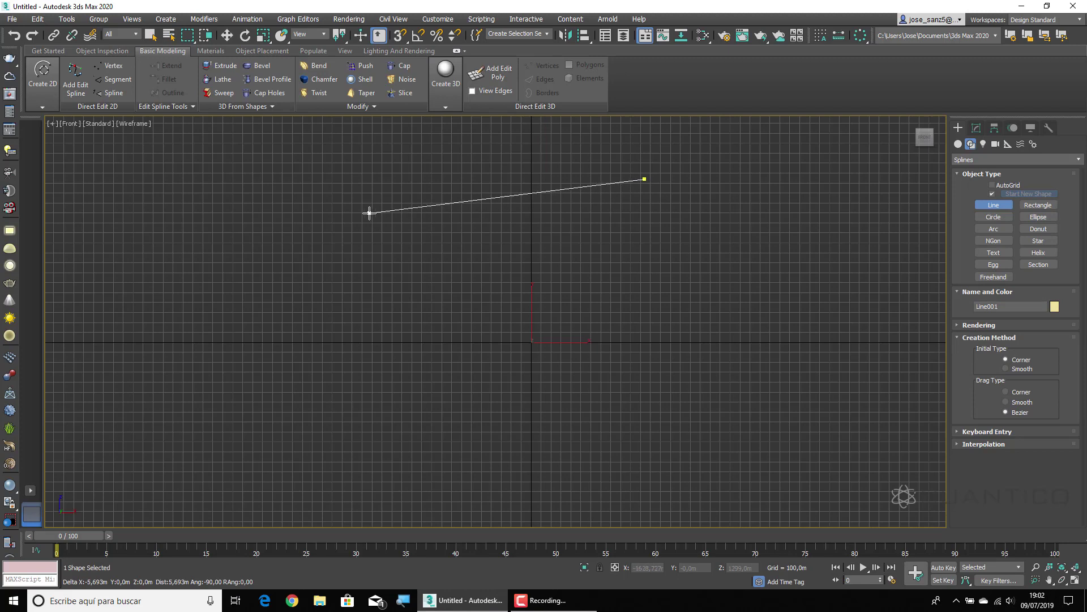
{"action": "left_click_drag", "start_coordinate": [264, 300], "coordinate": [294, 340]}
{"action": "left_click", "coordinate": [597, 416]}
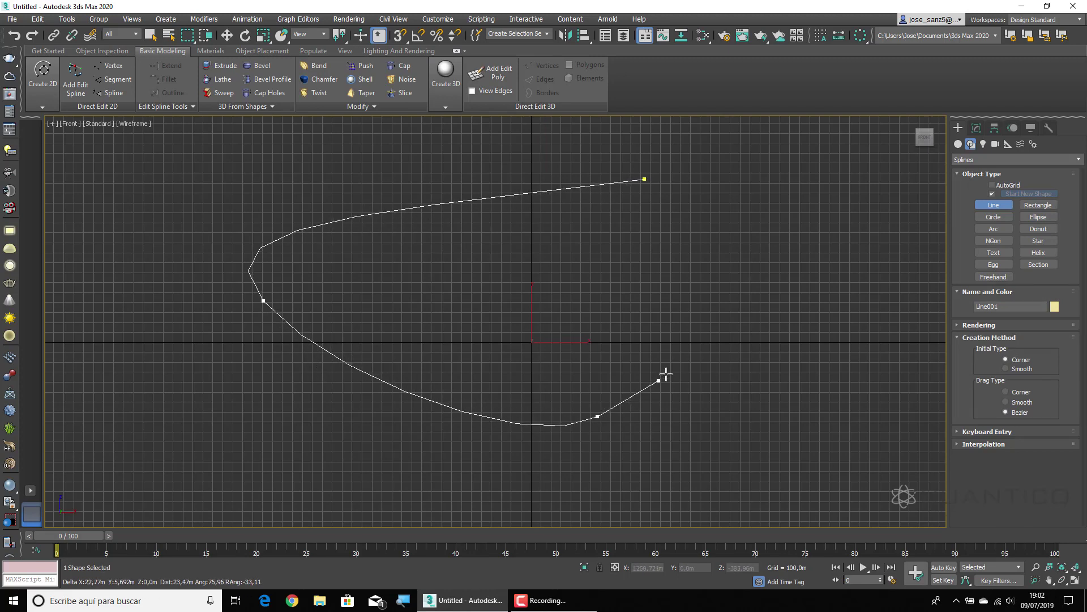
{"action": "left_click", "coordinate": [844, 264]}
{"action": "left_click_drag", "start_coordinate": [857, 224], "coordinate": [847, 163]}
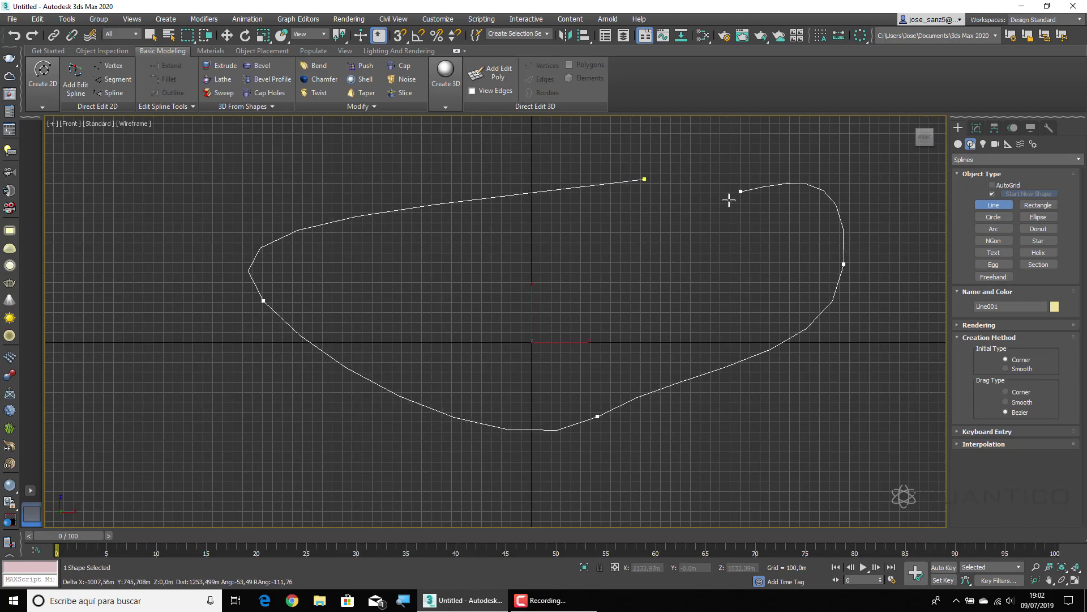
{"action": "left_click", "coordinate": [725, 201]}
{"action": "left_click_drag", "start_coordinate": [565, 300], "coordinate": [486, 315]}
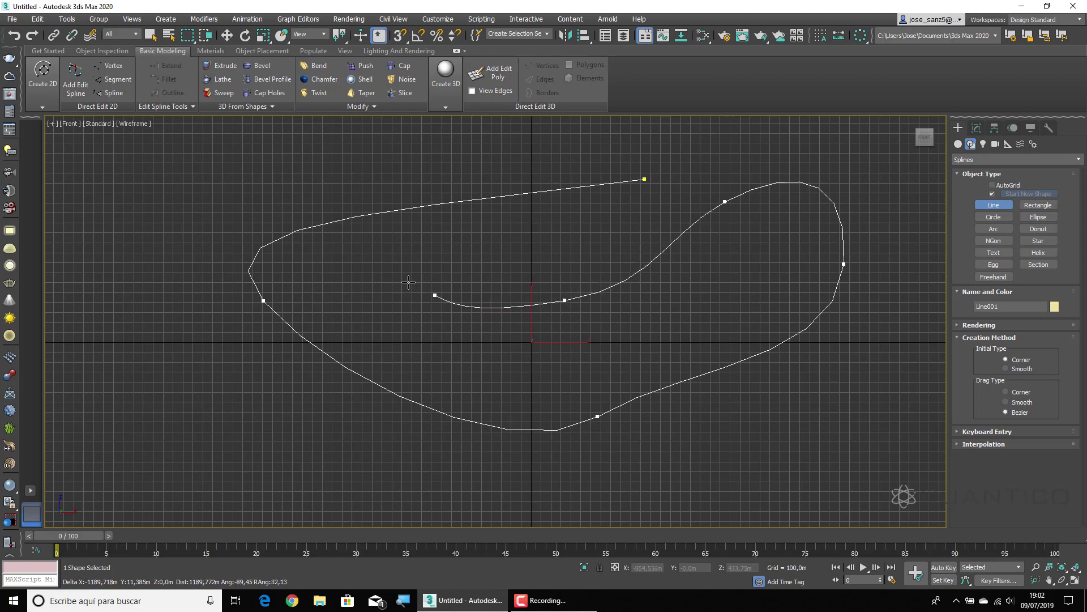
{"action": "left_click_drag", "start_coordinate": [390, 261], "coordinate": [403, 245]}
{"action": "left_click", "coordinate": [584, 224]}
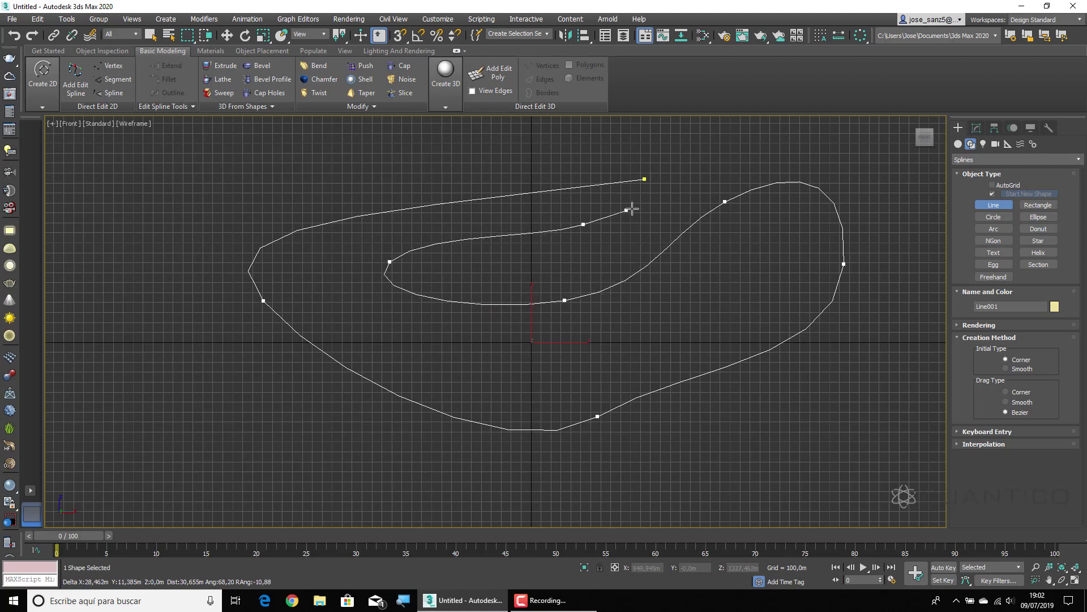
{"action": "mouse_move", "coordinate": [650, 180]}
{"action": "left_mouse_down"}
{"action": "mouse_move", "coordinate": [699, 257]}
{"action": "mouse_move", "coordinate": [645, 178]}
{"action": "left_mouse_up"}
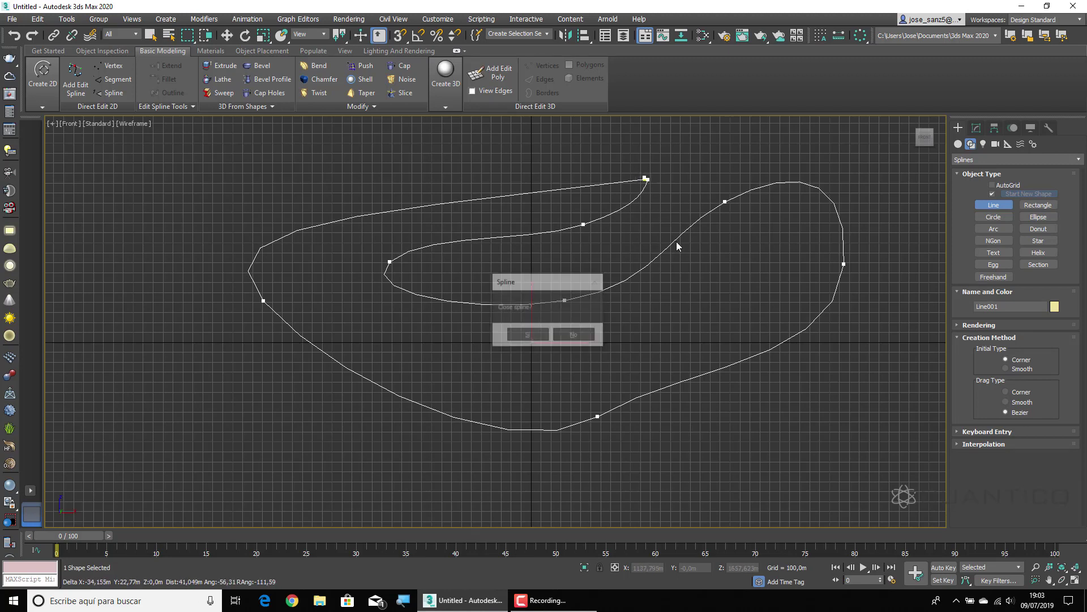
{"action": "key", "text": "Return"}
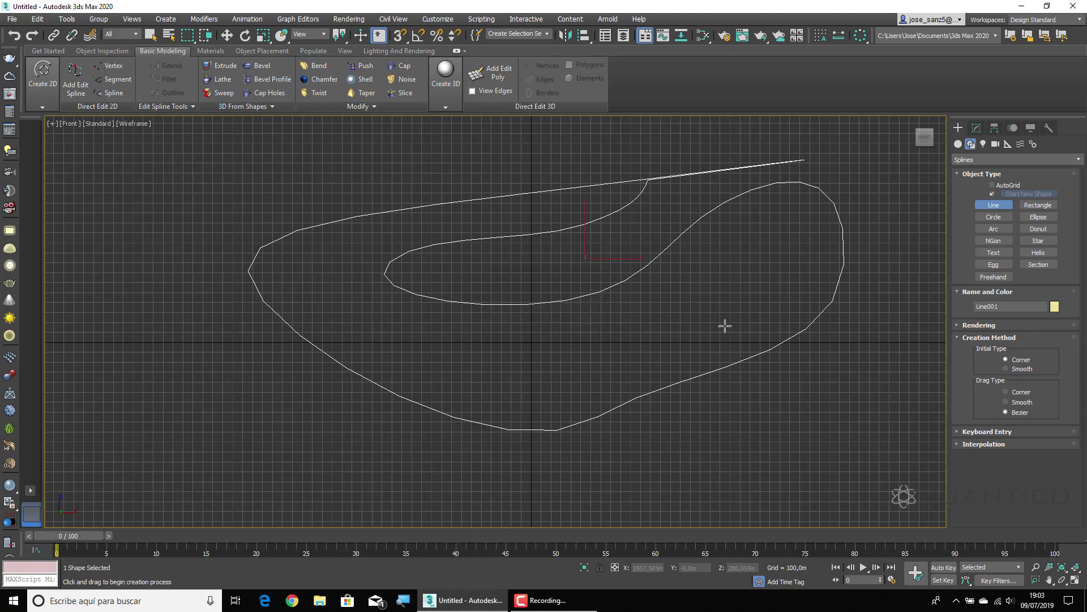
Draw a closed eight-vertex Line spline of straight segments with two inward notches, beside the curved shape in the Front view
{"action": "middle_click_drag", "start_coordinate": [725, 325], "coordinate": [169, 348]}
{"action": "left_click", "coordinate": [444, 158]}
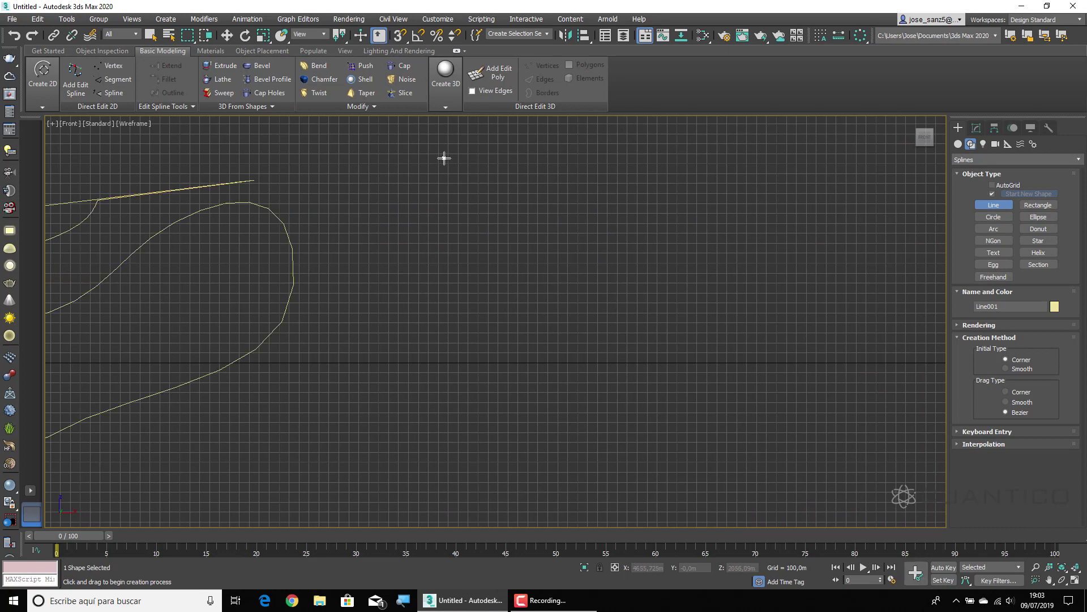
{"action": "left_click", "coordinate": [388, 261]}
{"action": "left_click", "coordinate": [643, 420]}
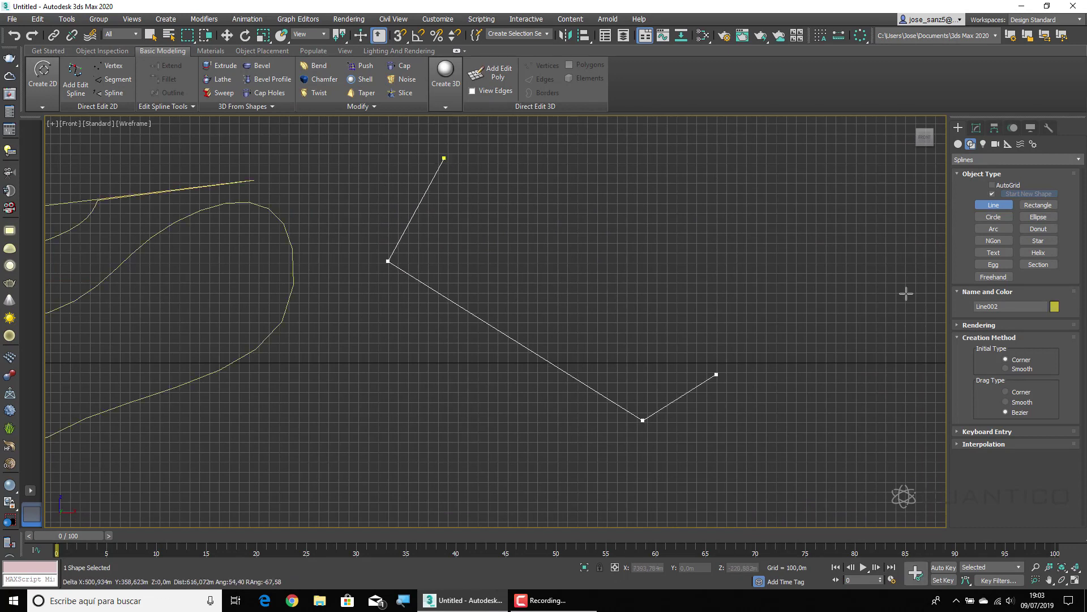
{"action": "left_click", "coordinate": [925, 274]}
{"action": "left_click", "coordinate": [746, 156]}
{"action": "left_click", "coordinate": [675, 319]}
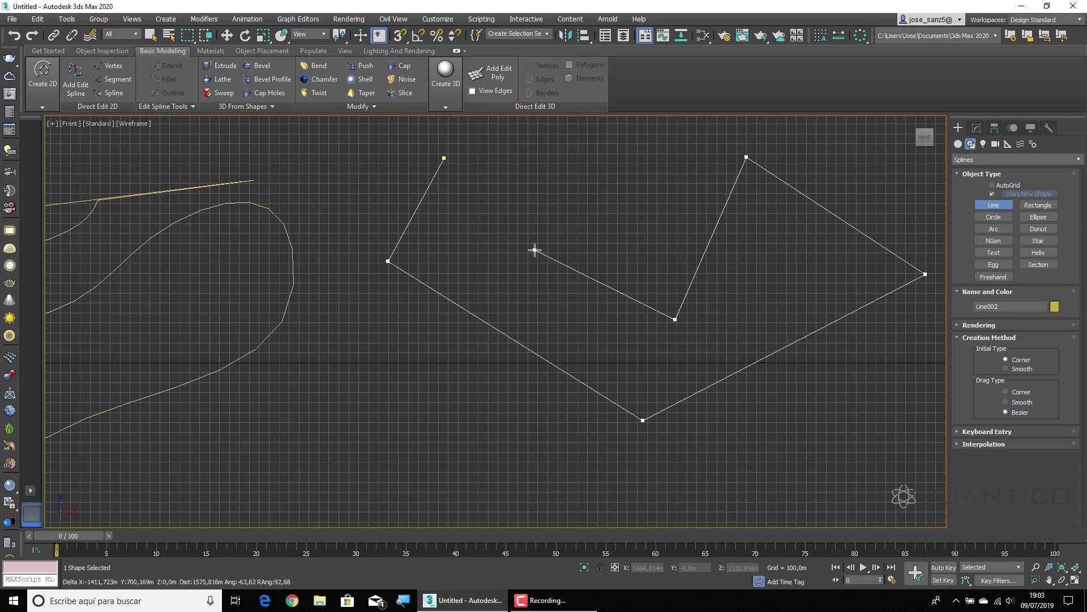
{"action": "left_click", "coordinate": [534, 250]}
{"action": "left_click", "coordinate": [615, 161]}
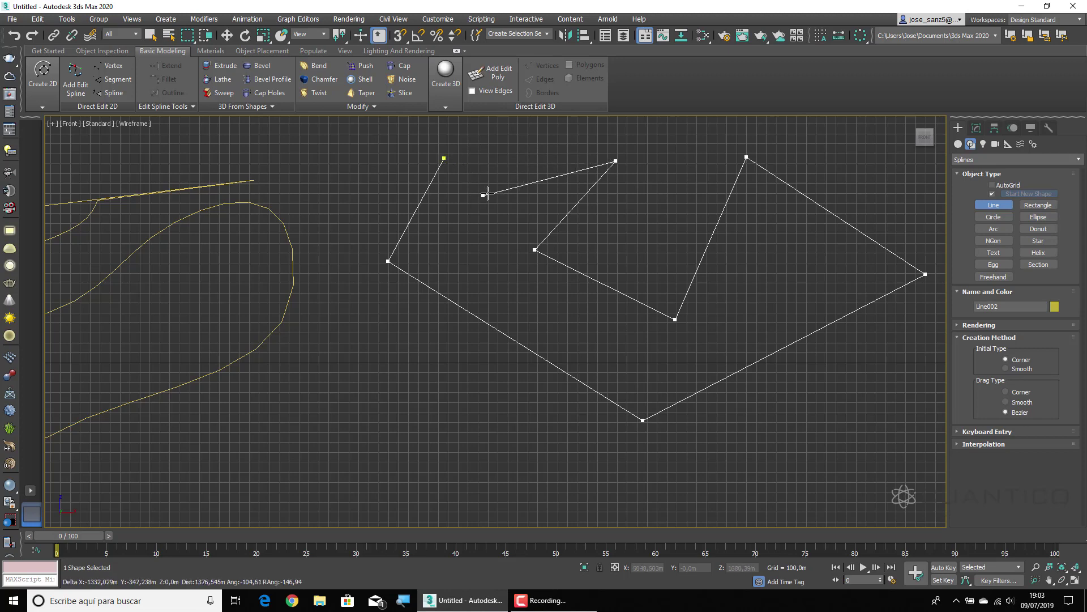
{"action": "left_click", "coordinate": [444, 157]}
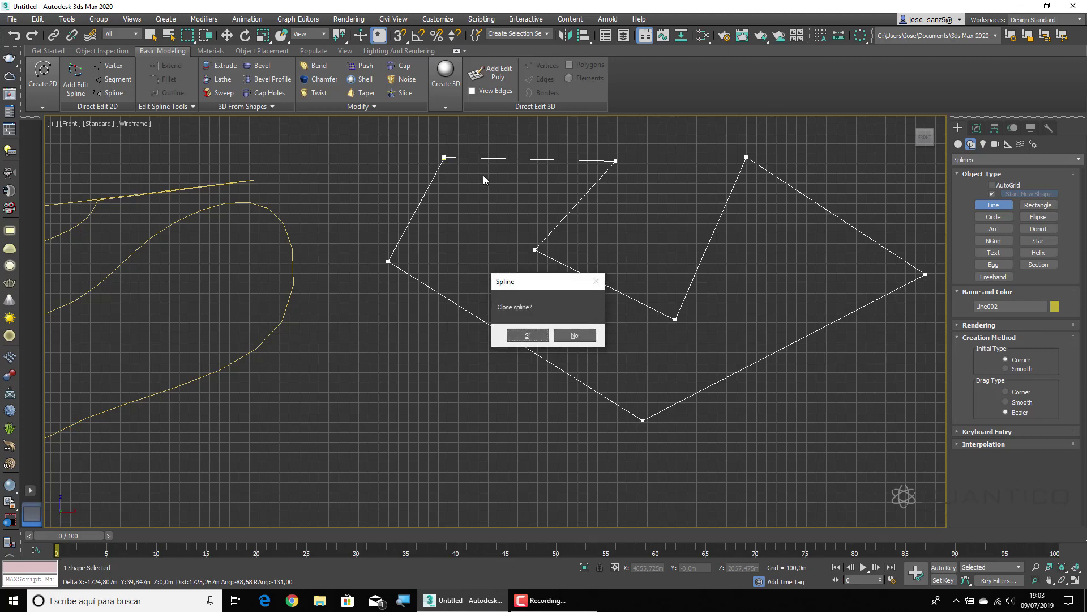
{"action": "left_click", "coordinate": [536, 334]}
Compare the curved and the angular closed Line splines side by side in the Front view
{"action": "scroll", "coordinate": [723, 333], "scroll_direction": "down", "scroll_amount": 5}
{"action": "scroll", "coordinate": [720, 332], "scroll_direction": "up", "scroll_amount": 2}
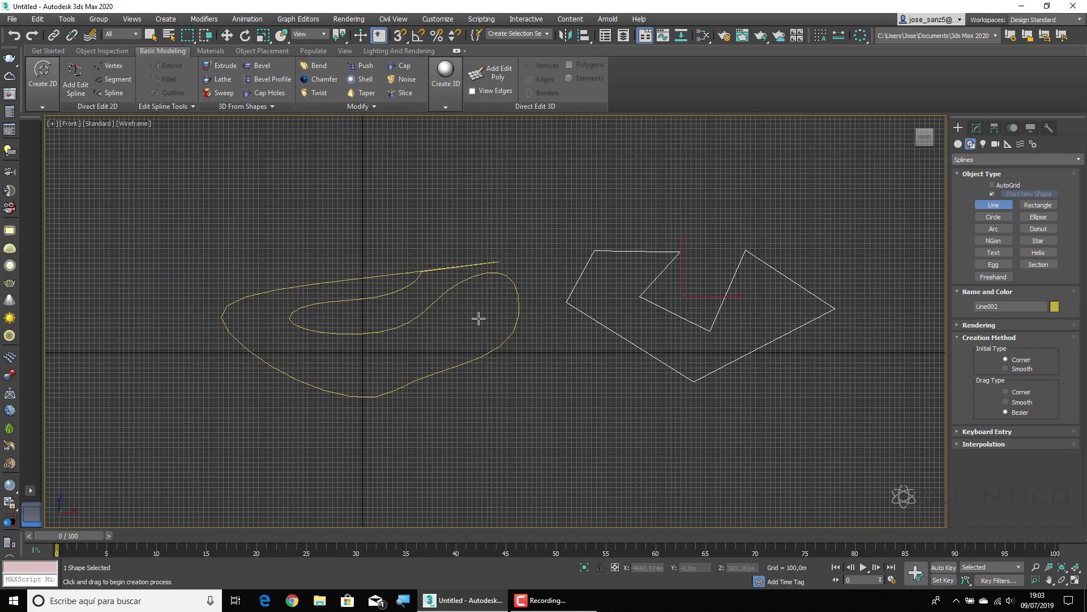
{"action": "middle_click_drag", "start_coordinate": [616, 234], "coordinate": [742, 310]}
{"action": "scroll", "coordinate": [744, 312], "scroll_direction": "down", "scroll_amount": 4}
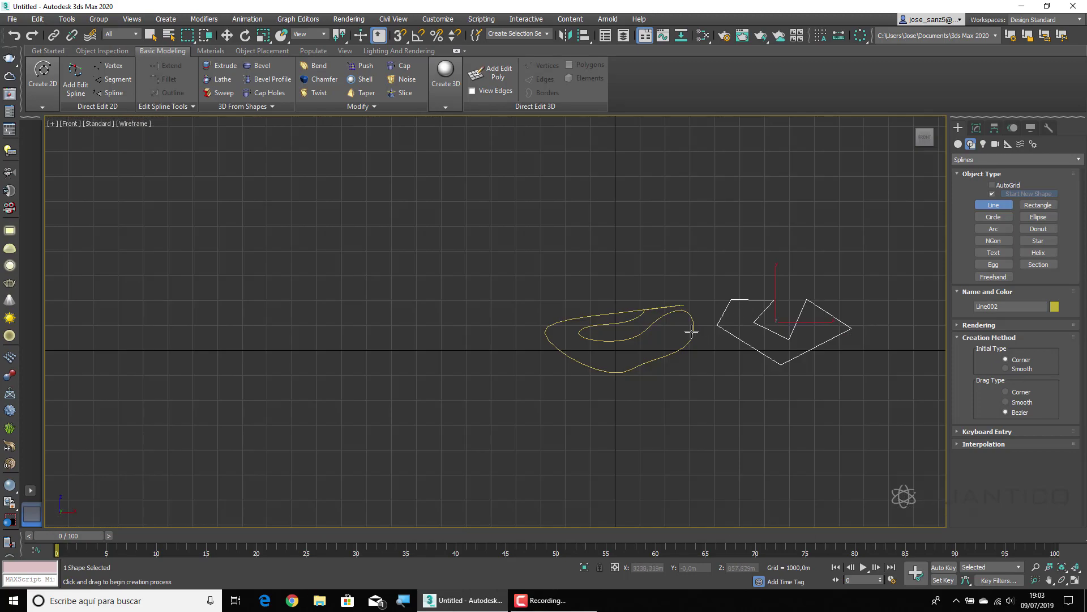
{"action": "scroll", "coordinate": [692, 332], "scroll_direction": "up", "scroll_amount": 4}
{"action": "scroll", "coordinate": [609, 286], "scroll_direction": "down", "scroll_amount": 3}
{"action": "scroll", "coordinate": [631, 299], "scroll_direction": "up", "scroll_amount": 2}
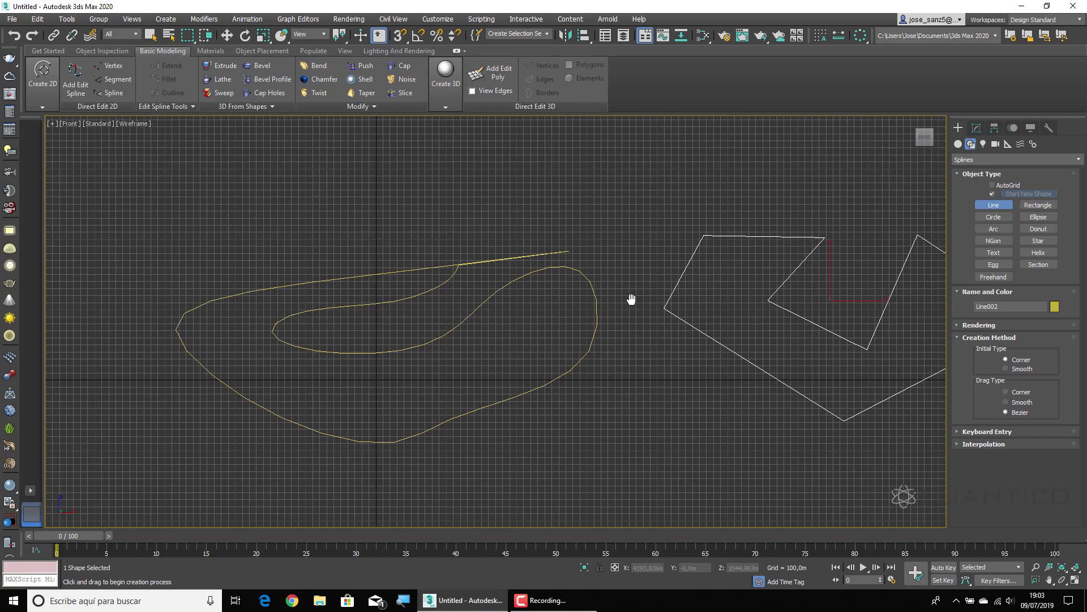
{"action": "scroll", "coordinate": [631, 299], "scroll_direction": "down", "scroll_amount": 2}
{"action": "scroll", "coordinate": [606, 318], "scroll_direction": "down", "scroll_amount": 3}
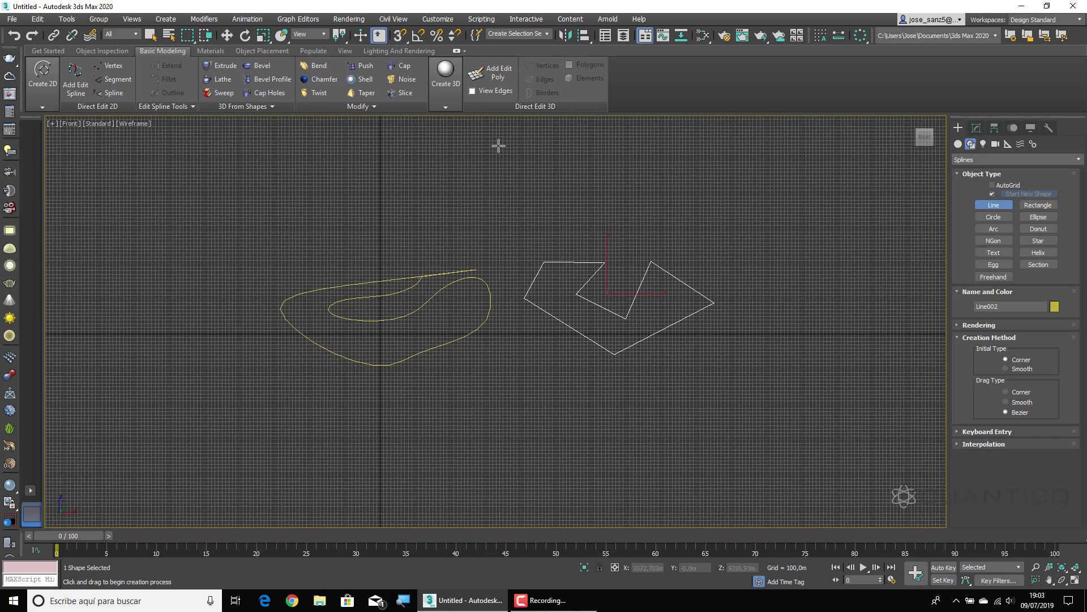
Draw an open Line spline above the closed shapes, starting with straight segments and curving down past the angular shape
{"action": "left_click", "coordinate": [493, 148]}
{"action": "left_click", "coordinate": [309, 182]}
{"action": "left_click", "coordinate": [447, 224]}
{"action": "left_click", "coordinate": [550, 225]}
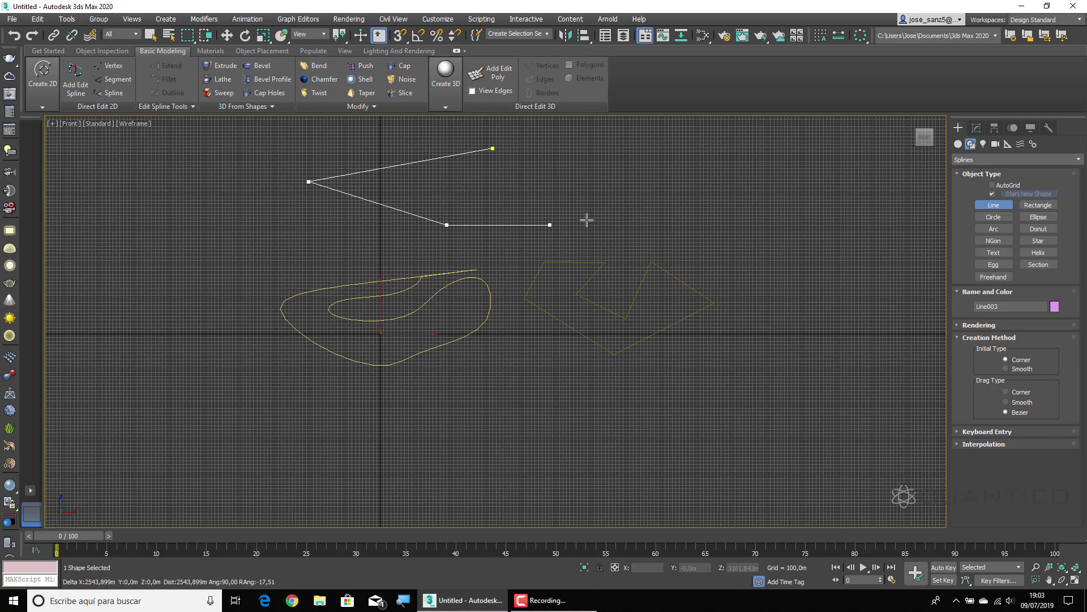
{"action": "left_click_drag", "start_coordinate": [587, 211], "coordinate": [719, 187]}
{"action": "left_click", "coordinate": [763, 282]}
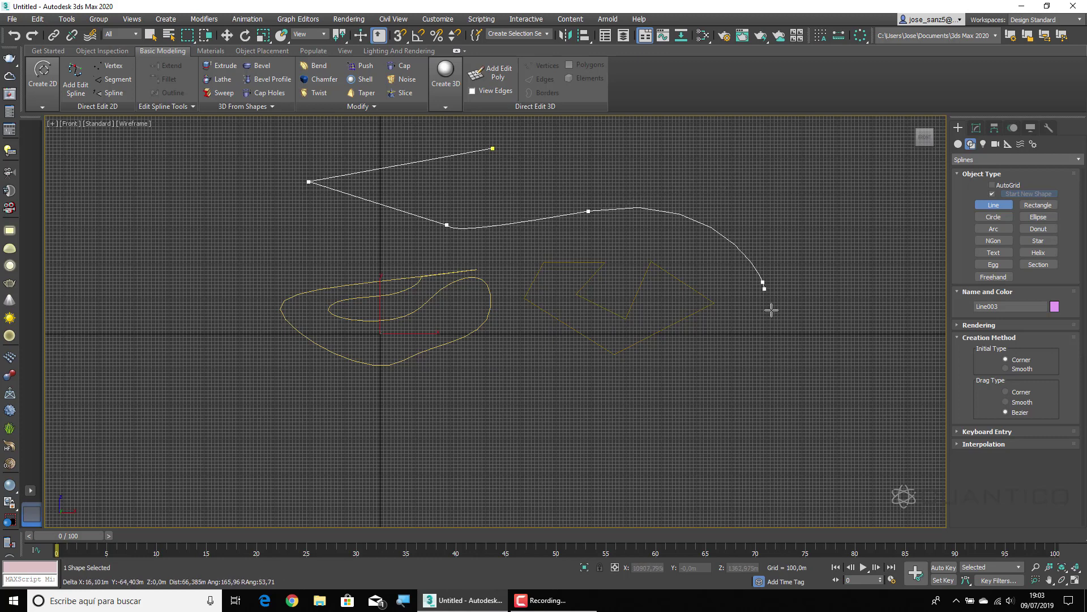
{"action": "left_click_drag", "start_coordinate": [842, 401], "coordinate": [867, 367]}
{"action": "right_click", "coordinate": [885, 265]}
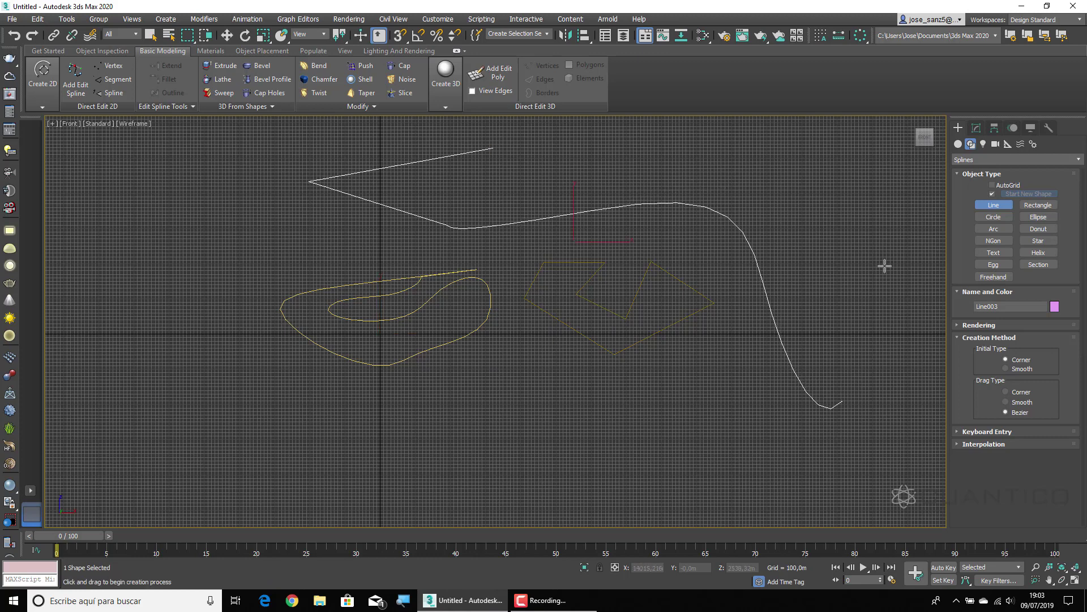
Draw an open U-shaped curved Line spline to the right of the wavy line and end it without closing
{"action": "left_click", "coordinate": [812, 201]}
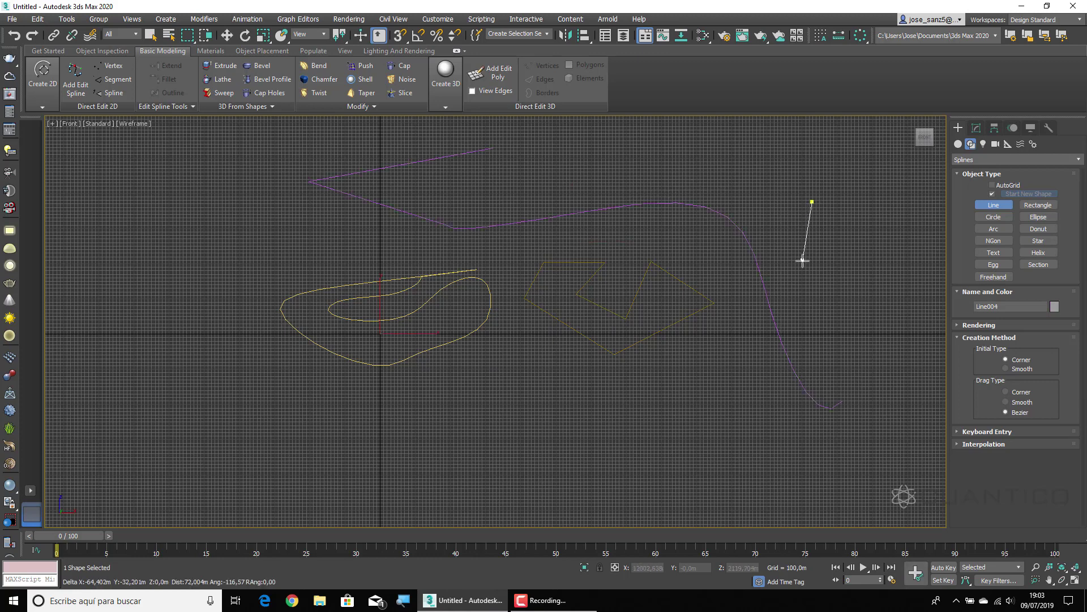
{"action": "left_click", "coordinate": [868, 334]}
{"action": "left_click_drag", "start_coordinate": [864, 191], "coordinate": [830, 150]}
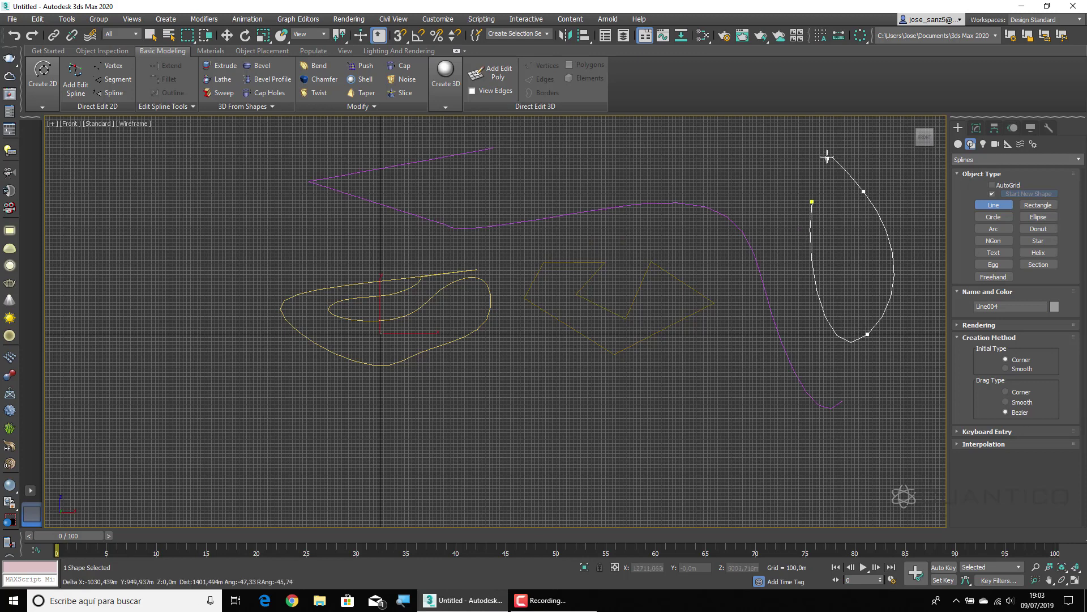
{"action": "right_click", "coordinate": [868, 140]}
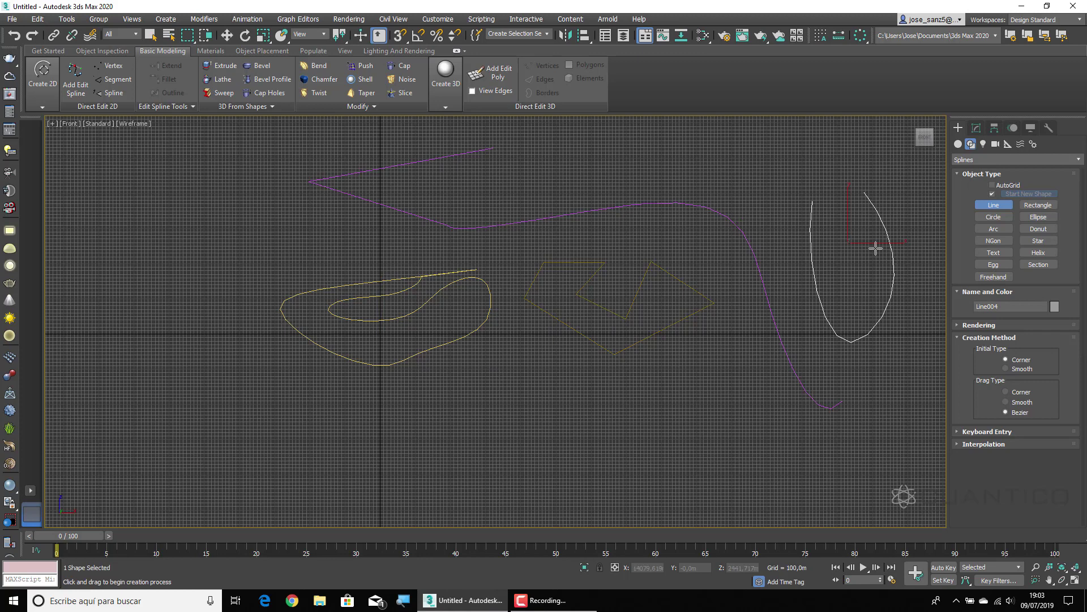
Hide the Front view's grid, leave the Line tool and clear the object selection
{"action": "middle_click_drag", "start_coordinate": [875, 249], "coordinate": [787, 272]}
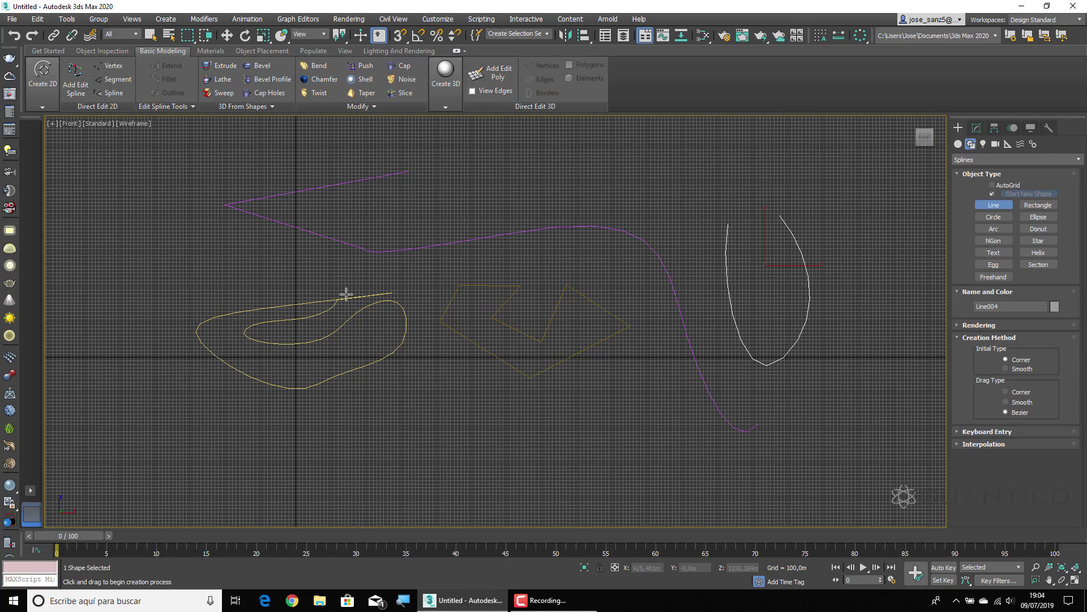
{"action": "key", "text": "g"}
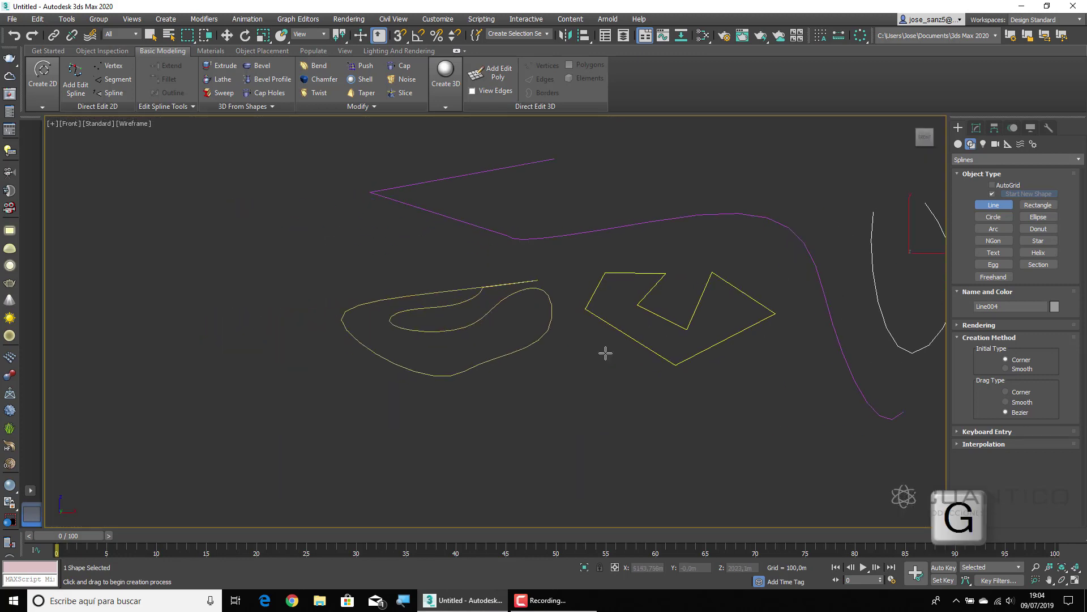
{"action": "middle_click_drag", "start_coordinate": [604, 352], "coordinate": [833, 367]}
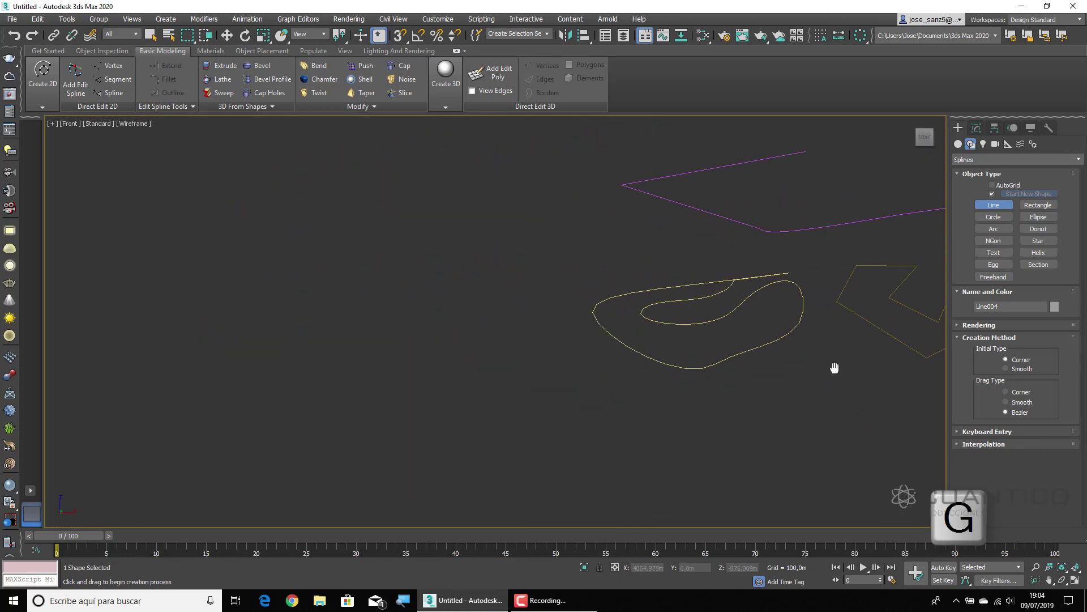
{"action": "middle_click_drag", "start_coordinate": [680, 262], "coordinate": [389, 376]}
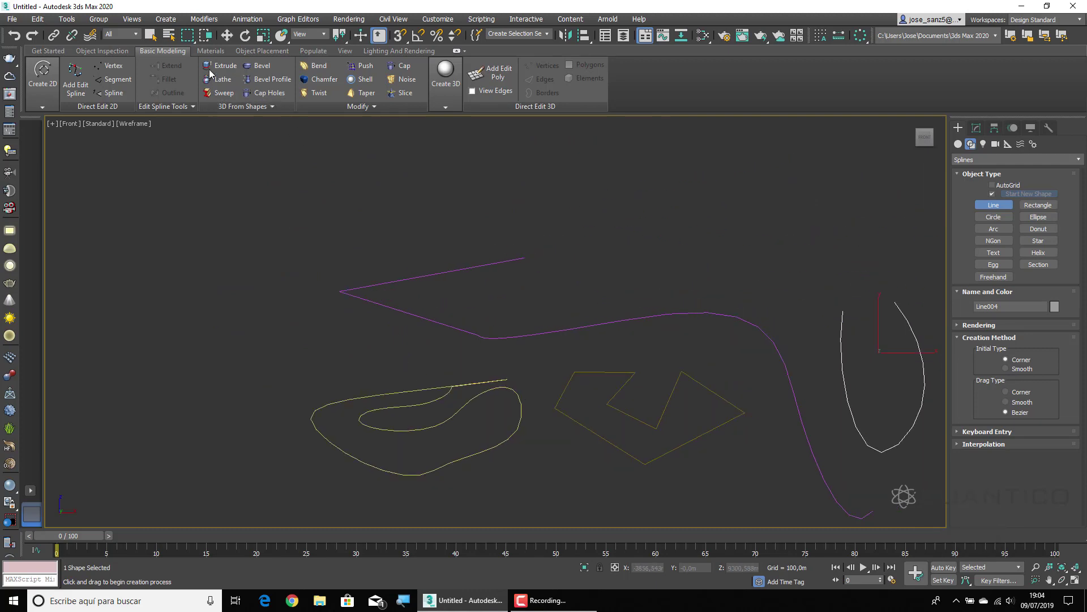
{"action": "left_click", "coordinate": [150, 35]}
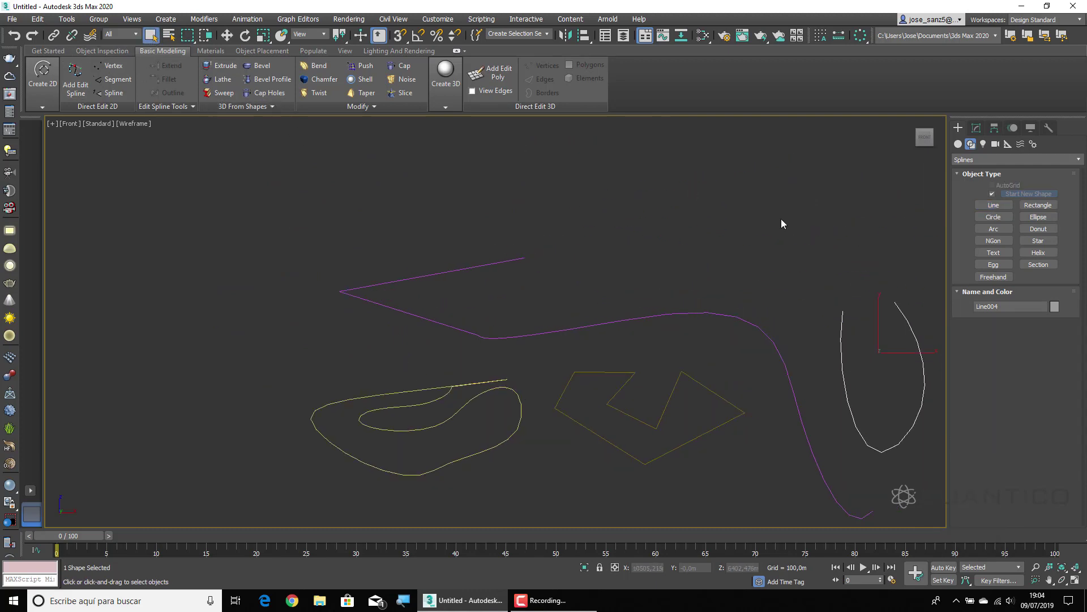
{"action": "left_click", "coordinate": [782, 223]}
{"action": "middle_click_drag", "start_coordinate": [789, 262], "coordinate": [662, 198]}
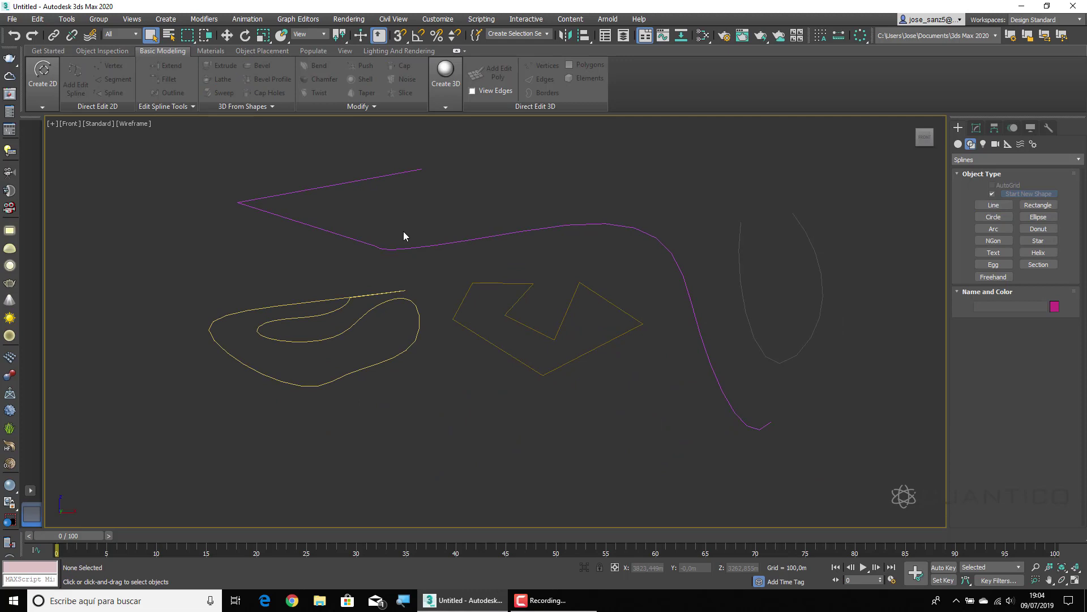
Select the angular closed spline for modifying and, at its Vertex level, select the tall peak's vertex and the rightmost vertex in turn
{"action": "left_click", "coordinate": [609, 307]}
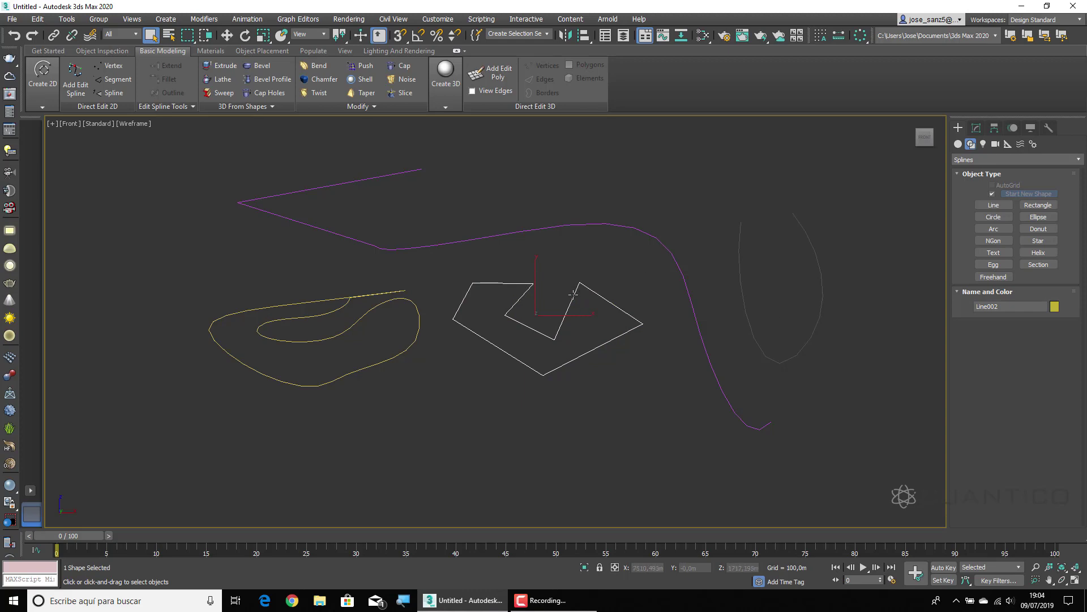
{"action": "scroll", "coordinate": [580, 315], "scroll_direction": "up", "scroll_amount": 4}
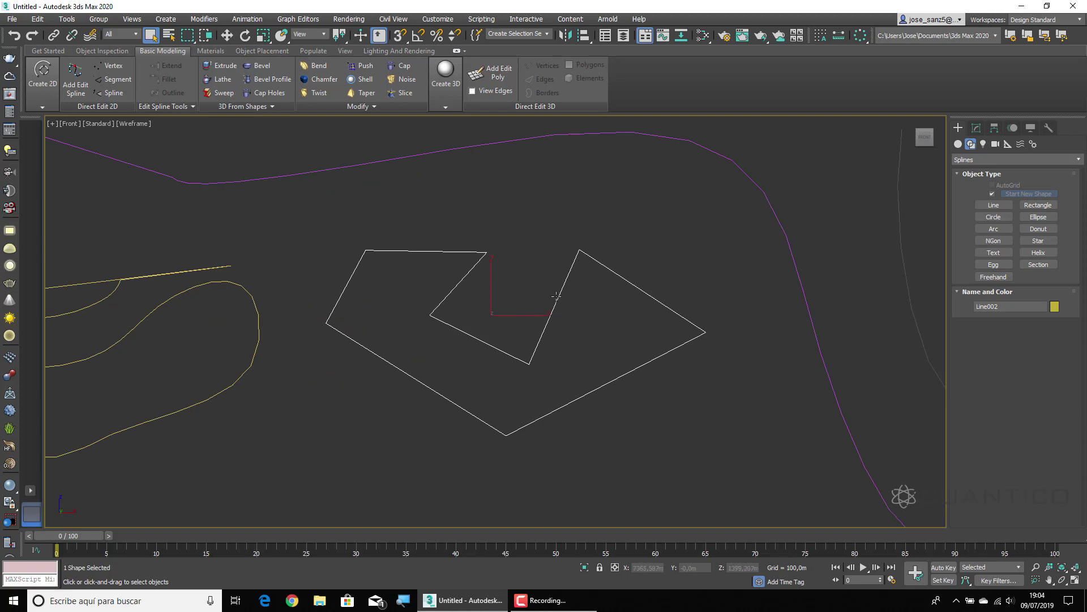
{"action": "left_click", "coordinate": [975, 130]}
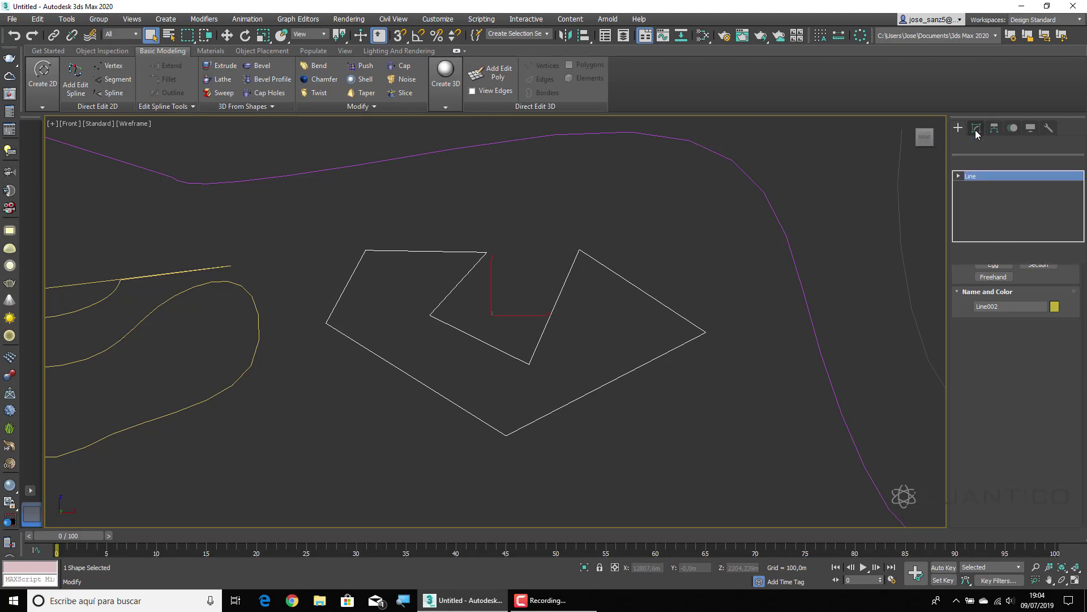
{"action": "left_click", "coordinate": [959, 176]}
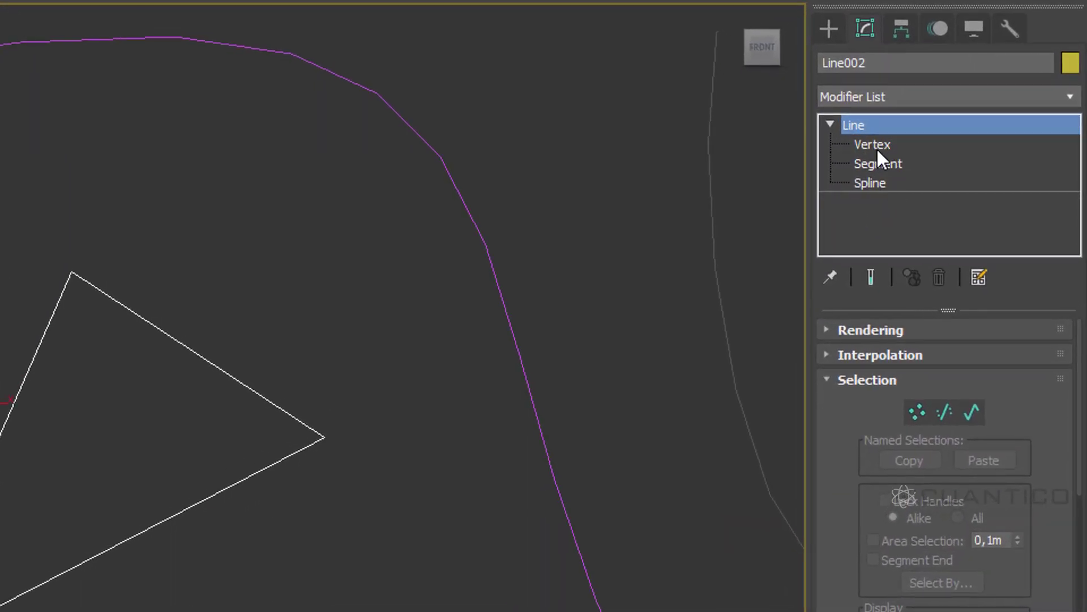
{"action": "left_click", "coordinate": [878, 148]}
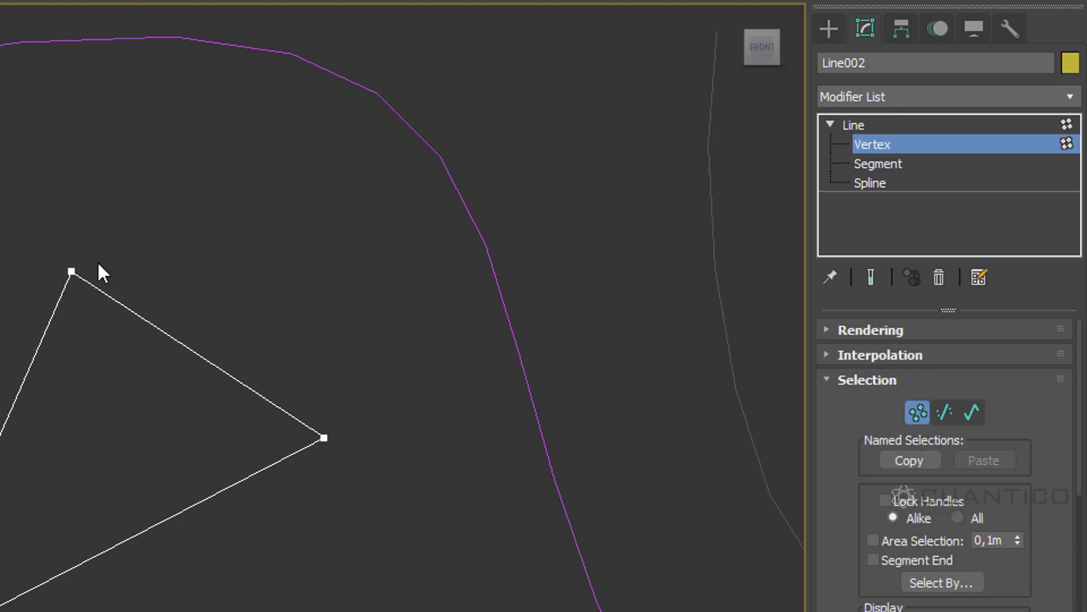
{"action": "left_click", "coordinate": [72, 272]}
{"action": "left_click", "coordinate": [324, 438]}
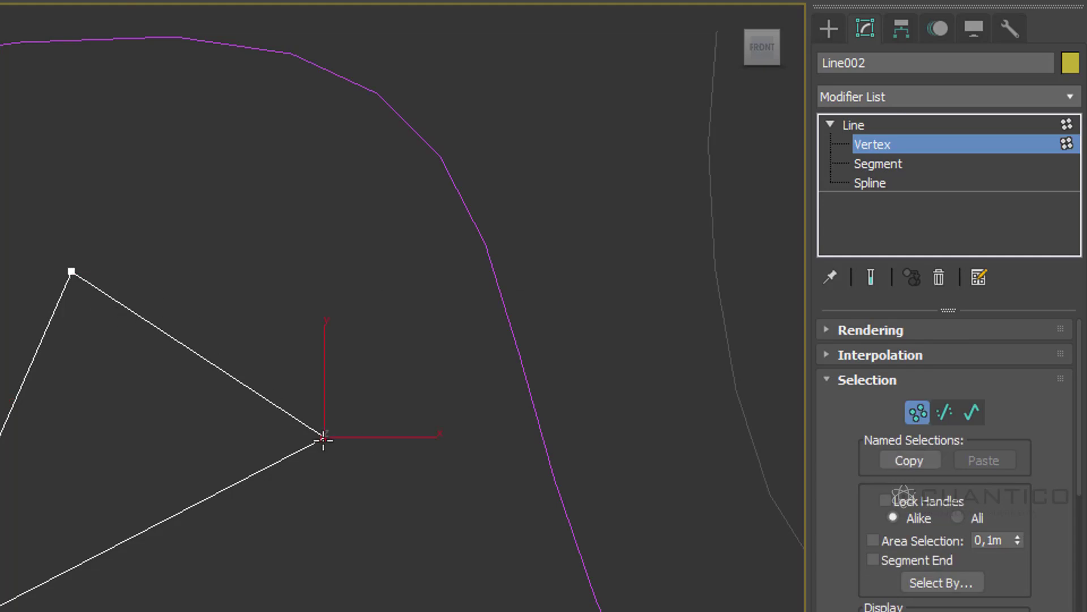
At the Segment level, select the two segments meeting at the tall peak one after the other, and clear the selection
{"action": "left_click", "coordinate": [885, 164]}
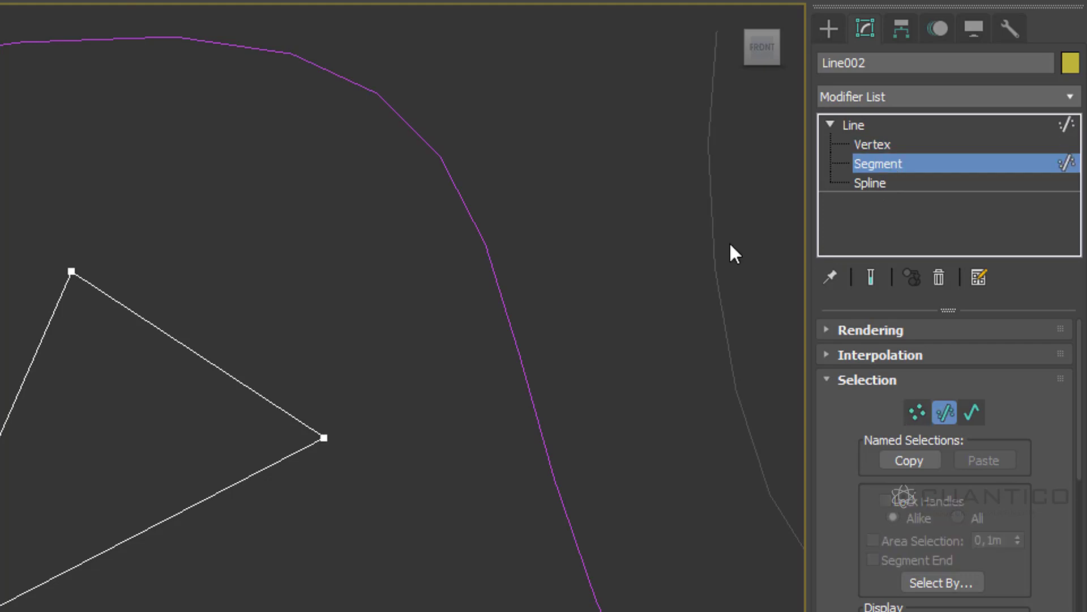
{"action": "left_click", "coordinate": [190, 348]}
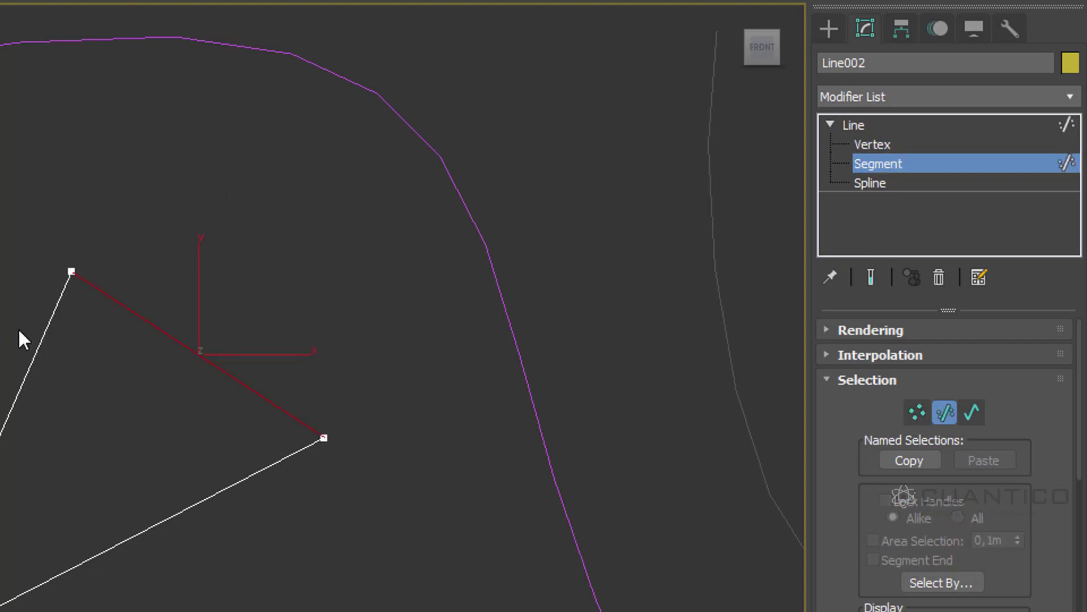
{"action": "left_click", "coordinate": [34, 350]}
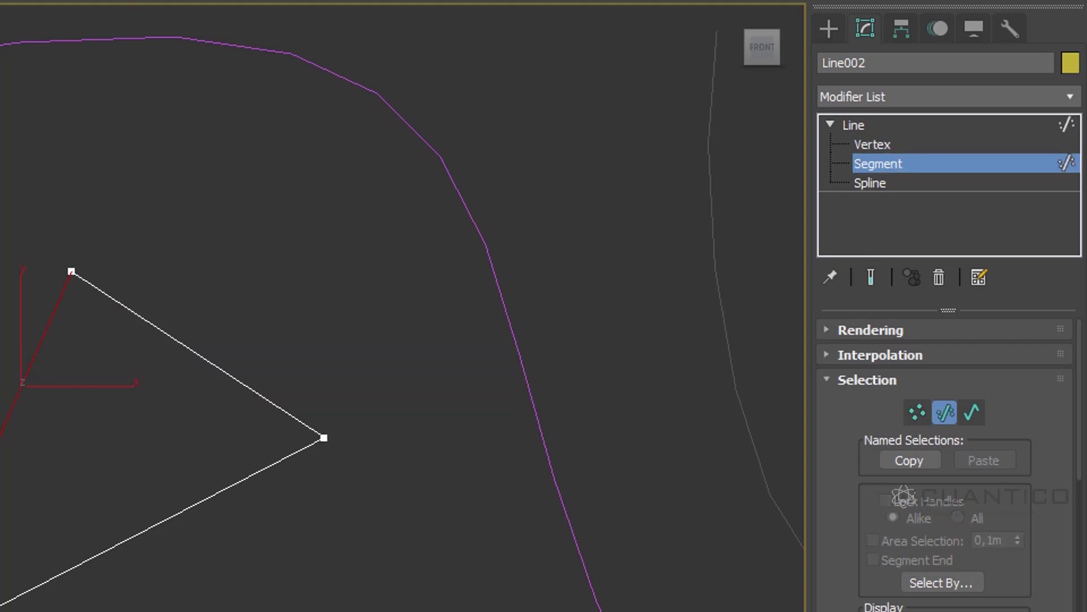
{"action": "key", "text": "ctrl+d"}
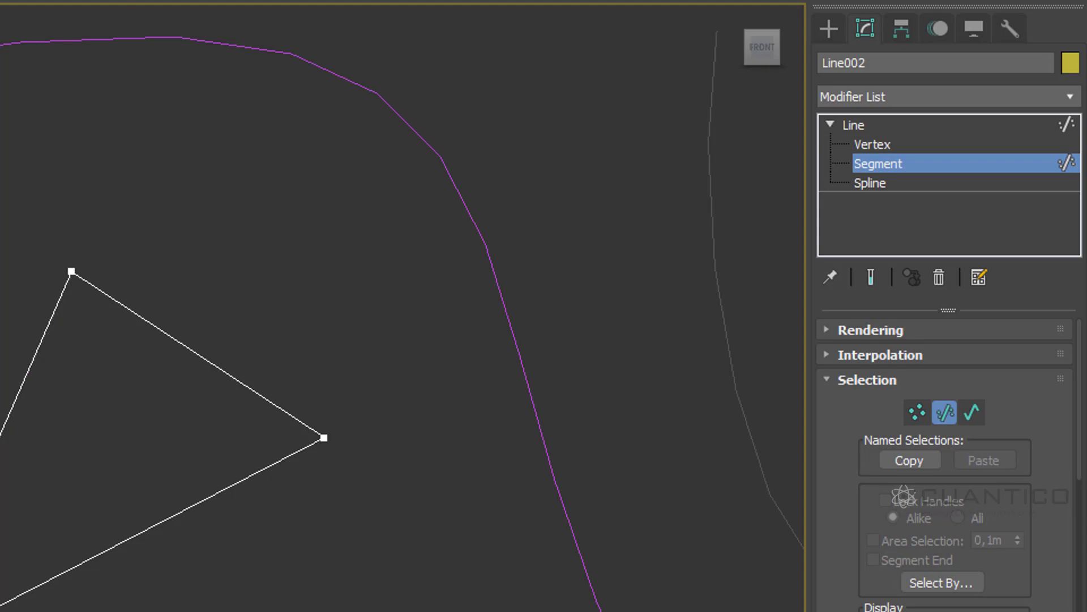
Select the whole angular outline at the Spline level and return to the base Line level
{"action": "left_click", "coordinate": [874, 179]}
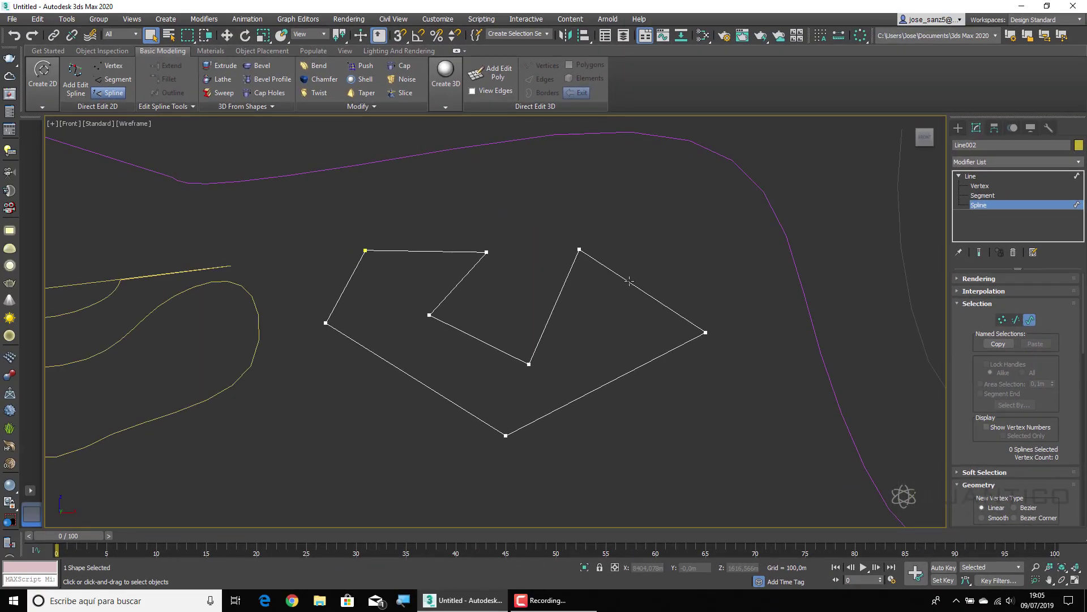
{"action": "left_click", "coordinate": [629, 281]}
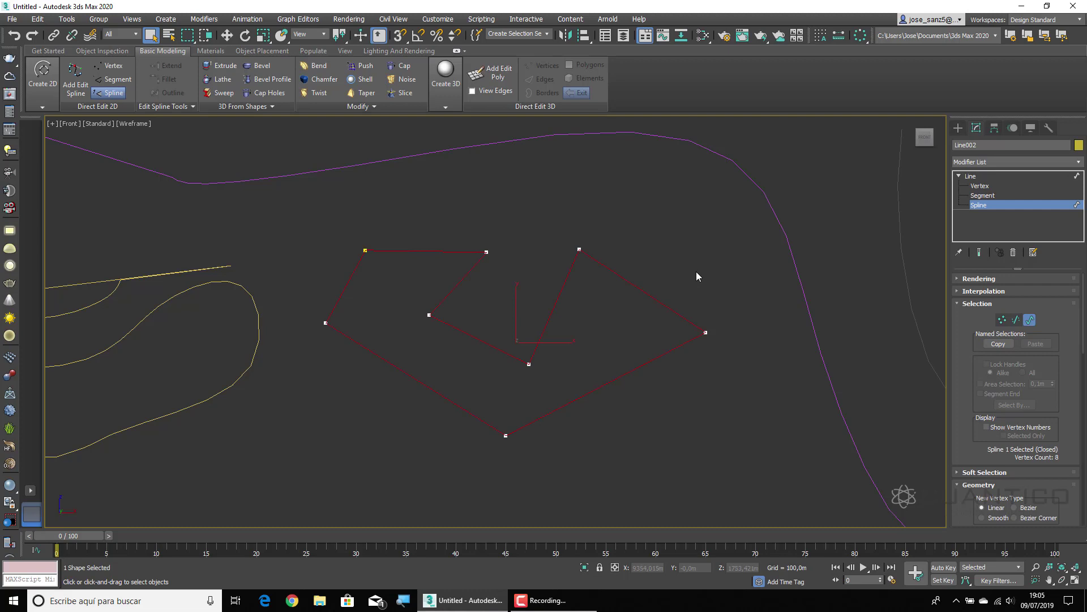
{"action": "left_click", "coordinate": [971, 177]}
{"action": "middle_click_drag", "start_coordinate": [711, 328], "coordinate": [661, 275]}
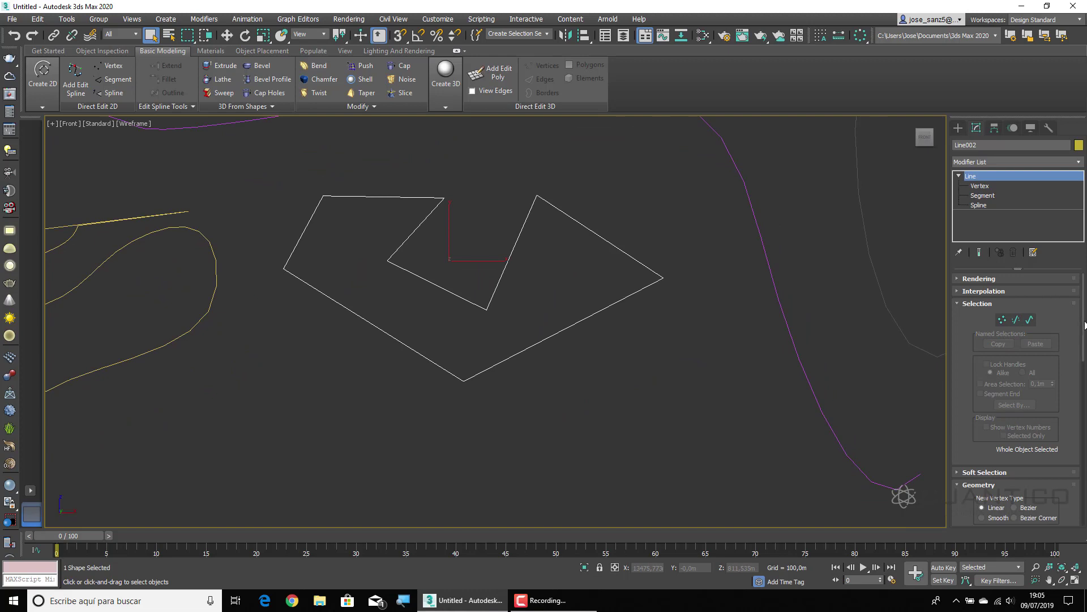
{"action": "middle_click_drag", "start_coordinate": [530, 295], "coordinate": [533, 310]}
{"action": "scroll", "coordinate": [670, 316], "scroll_direction": "down", "scroll_amount": 4}
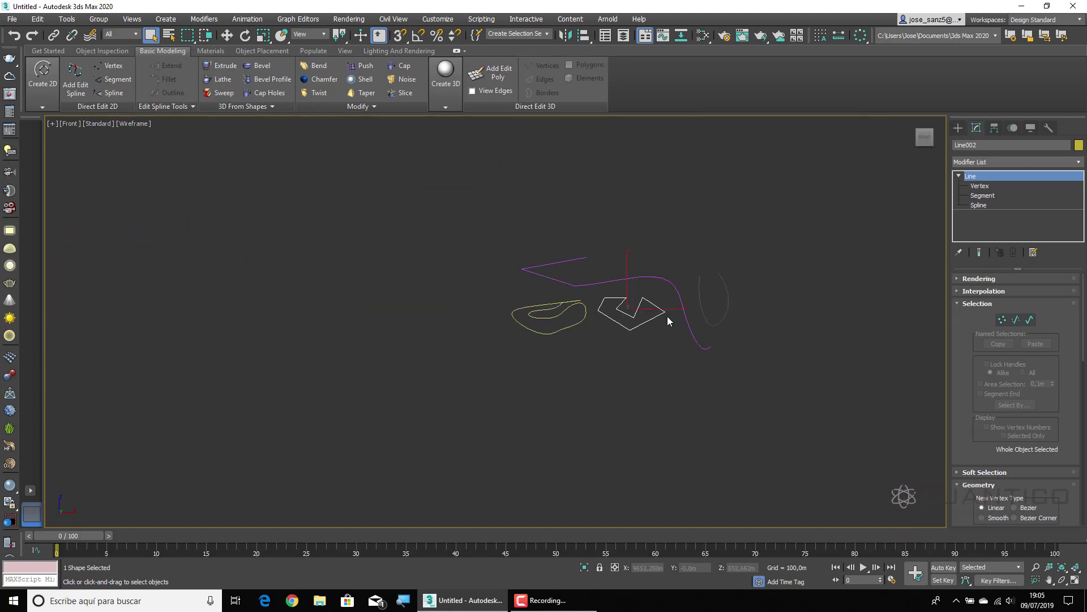
Start a new Line in the empty area beside the existing splines, with three corner vertices forming a V
{"action": "middle_click_drag", "start_coordinate": [668, 316], "coordinate": [430, 305]}
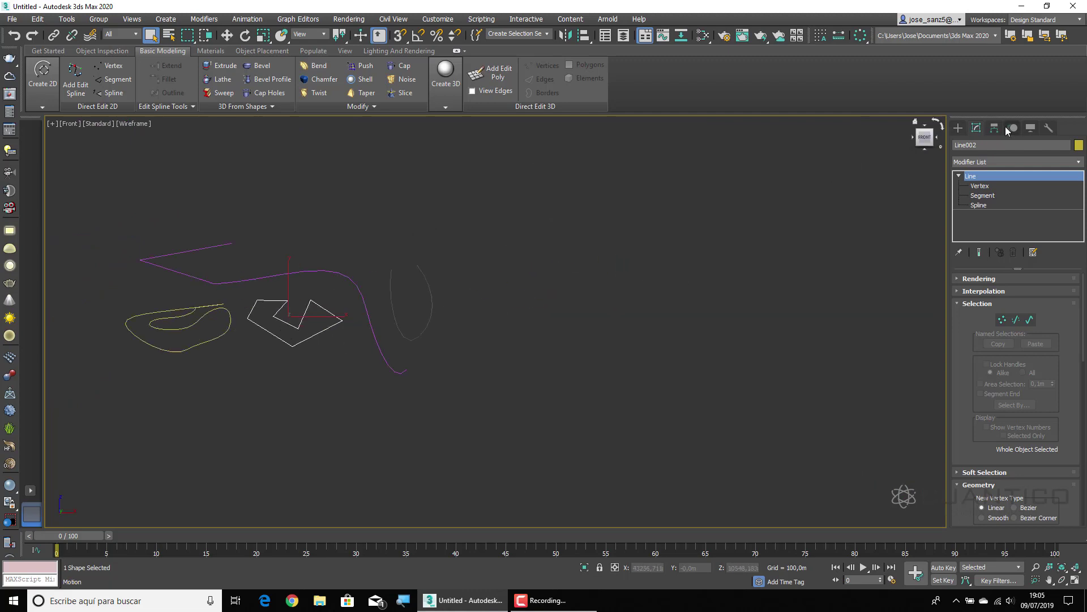
{"action": "left_click", "coordinate": [43, 79]}
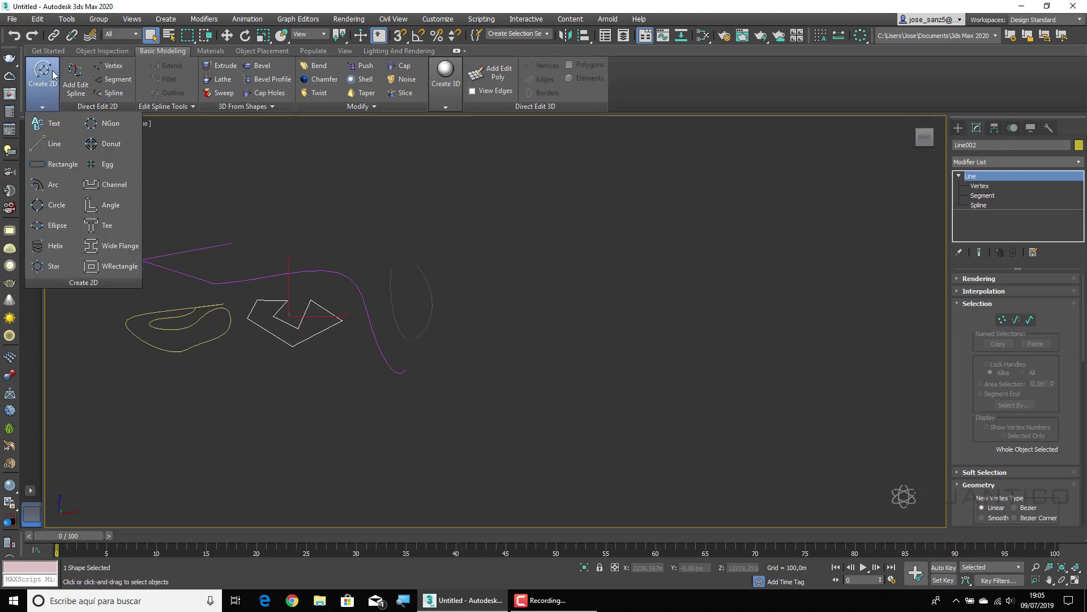
{"action": "left_click", "coordinate": [48, 143]}
{"action": "left_click", "coordinate": [430, 208]}
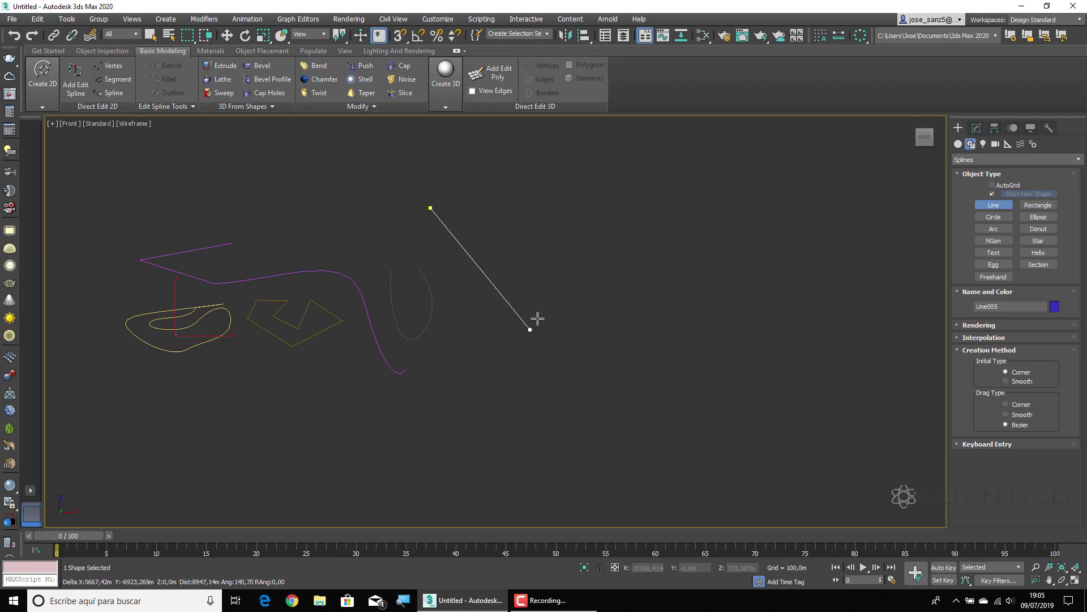
{"action": "left_click", "coordinate": [530, 329]}
{"action": "left_click", "coordinate": [548, 236]}
Continue the open line with eight more corner vertices that step down, double back and curve around the outside
{"action": "left_click", "coordinate": [638, 262]}
{"action": "left_click", "coordinate": [619, 353]}
{"action": "left_click", "coordinate": [565, 358]}
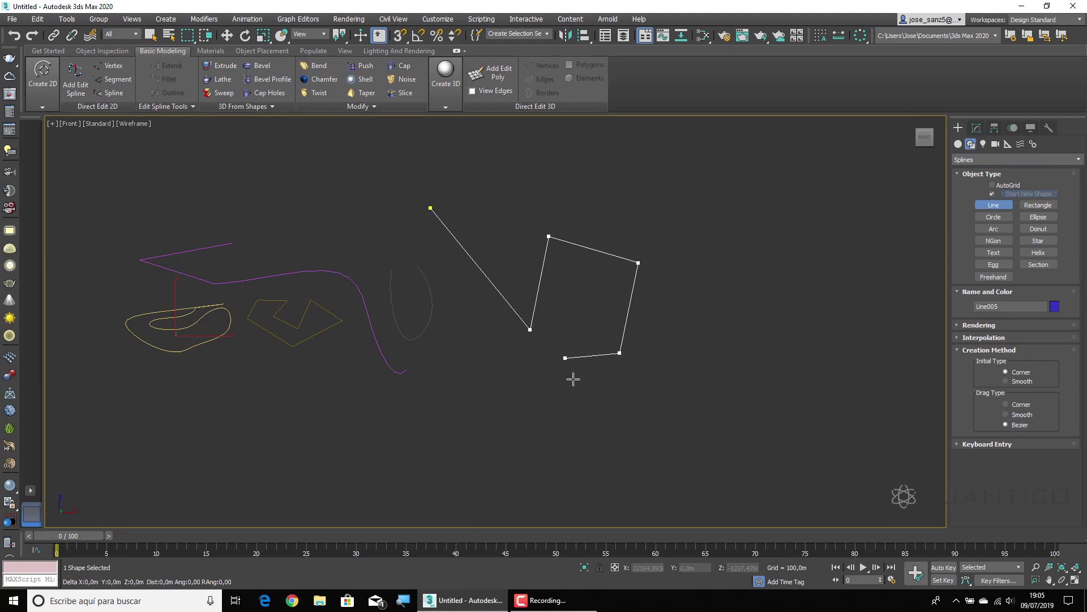
{"action": "left_click", "coordinate": [577, 387]}
{"action": "left_click", "coordinate": [667, 366]}
{"action": "left_click", "coordinate": [692, 287]}
{"action": "left_click", "coordinate": [672, 243]}
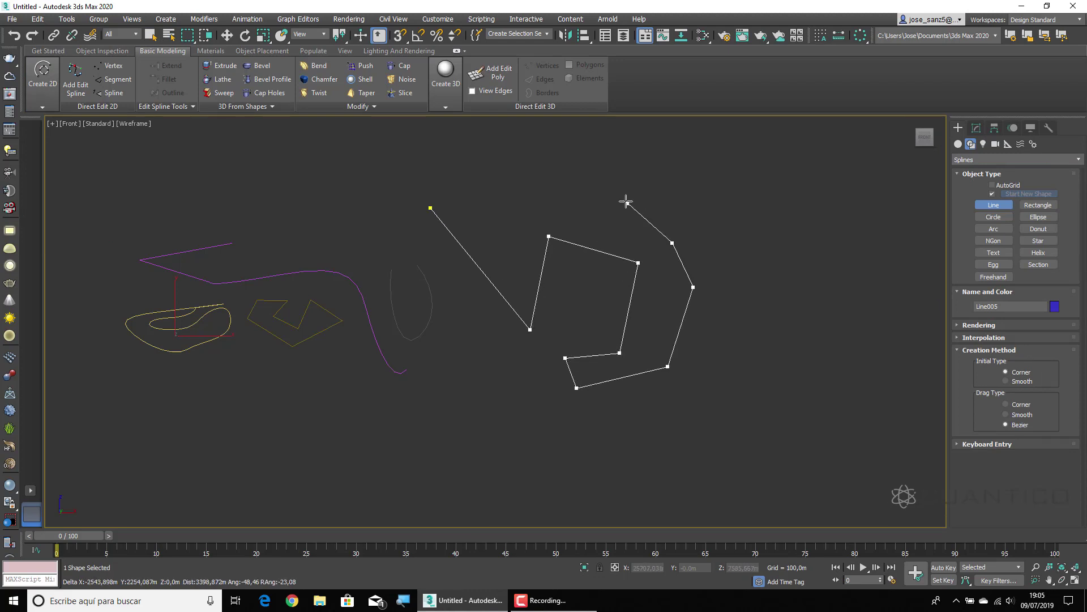
{"action": "left_click", "coordinate": [626, 201]}
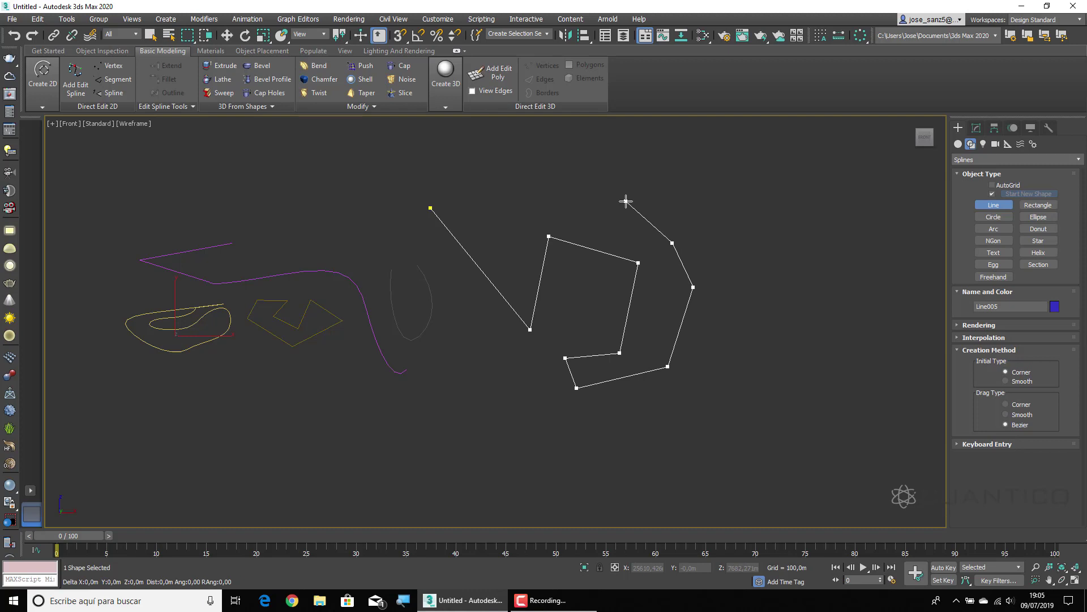
{"action": "right_click", "coordinate": [626, 201]}
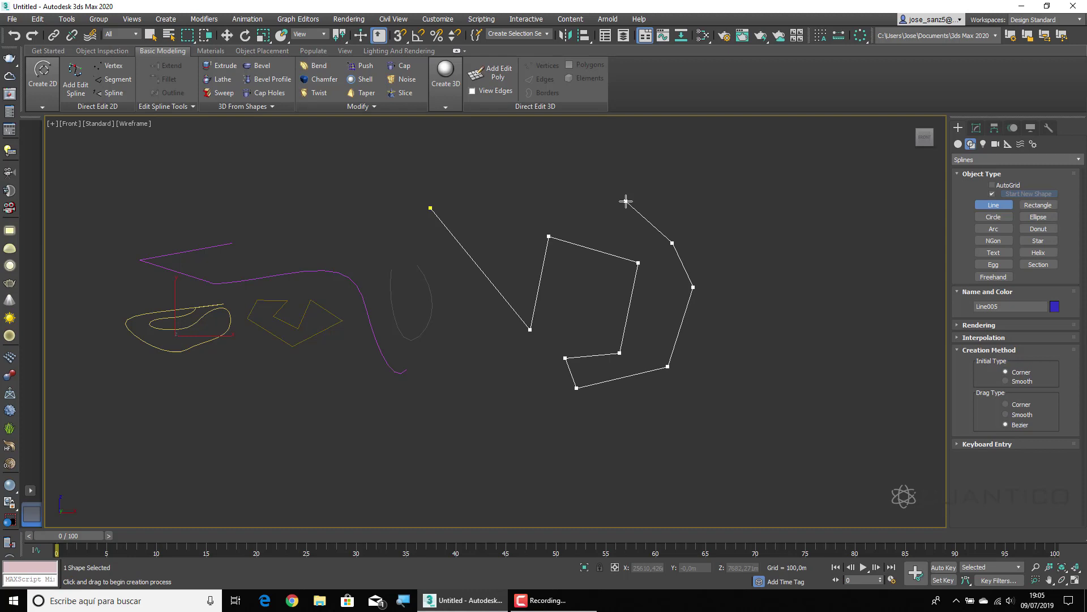
{"action": "left_click", "coordinate": [625, 201]}
{"action": "scroll", "coordinate": [655, 242], "scroll_direction": "up", "scroll_amount": 3}
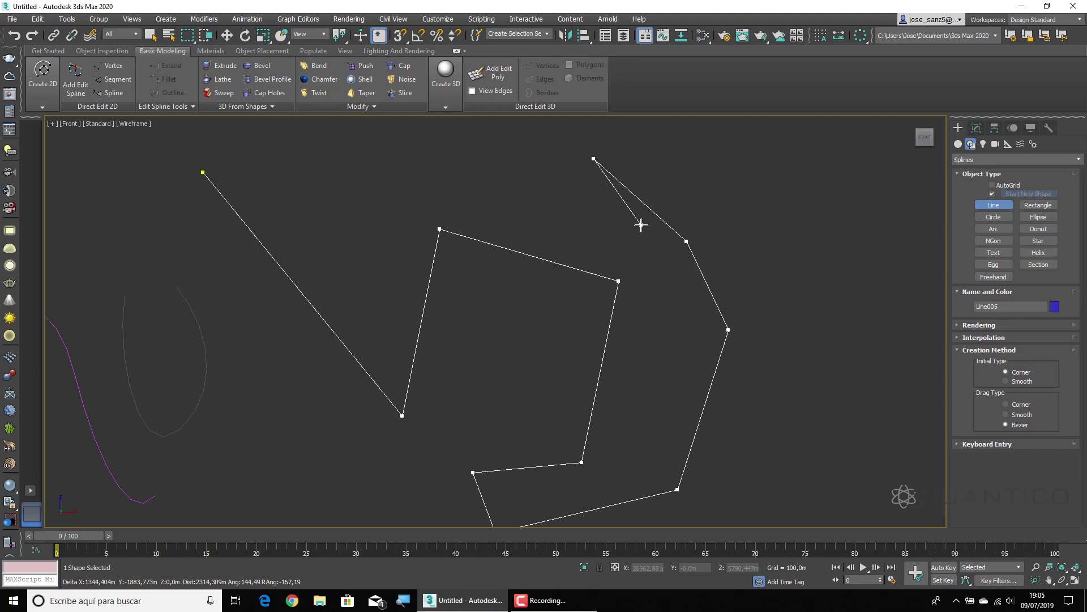
Remove the last placed vertices of the unfinished line one by one, back to its third vertex
{"action": "key", "text": "BackSpace"}
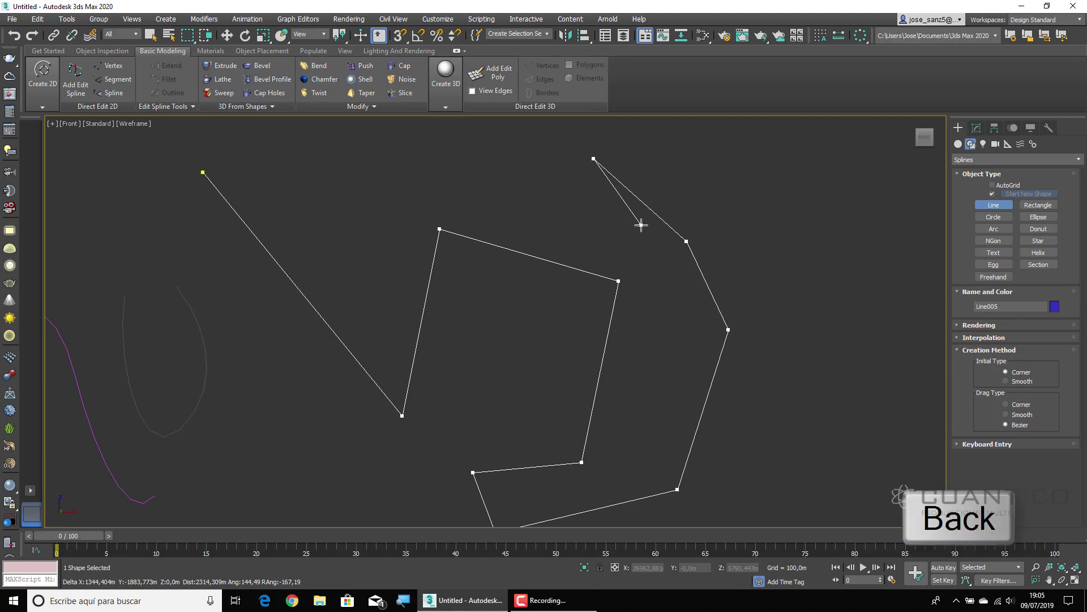
{"action": "right_click", "coordinate": [641, 225]}
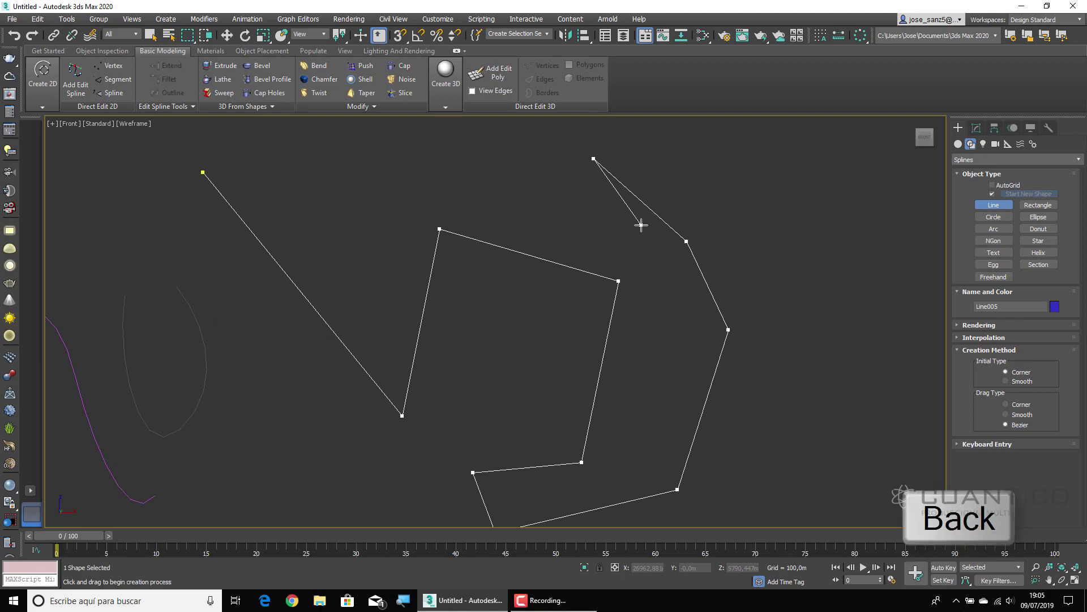
{"action": "key", "text": "BackSpace"}
{"action": "key", "text": "BackSpace"}
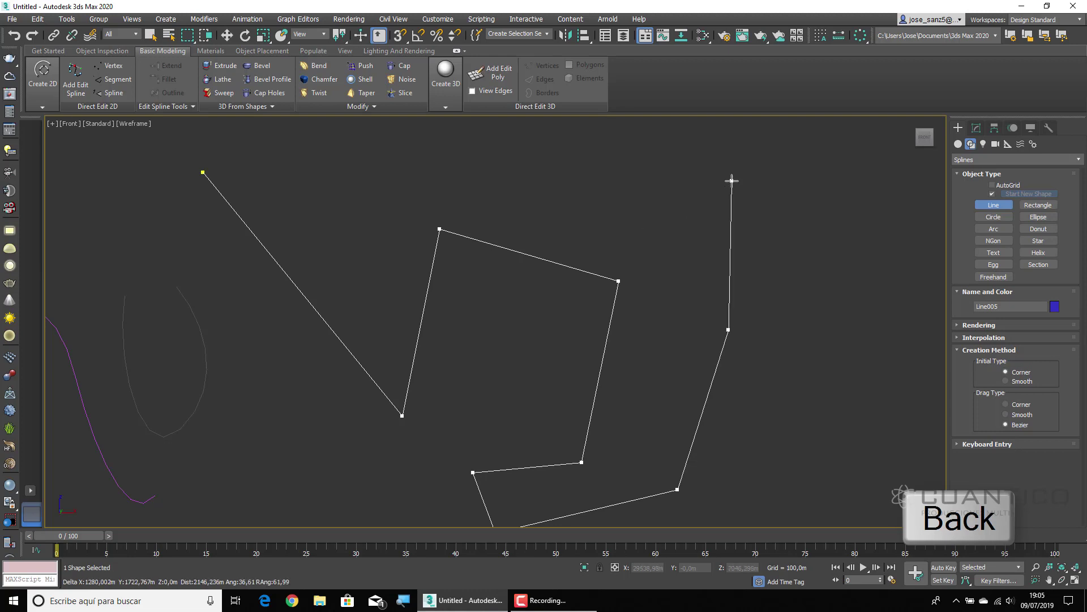
{"action": "key", "text": "BackSpace"}
{"action": "key", "text": "BackSpace"}
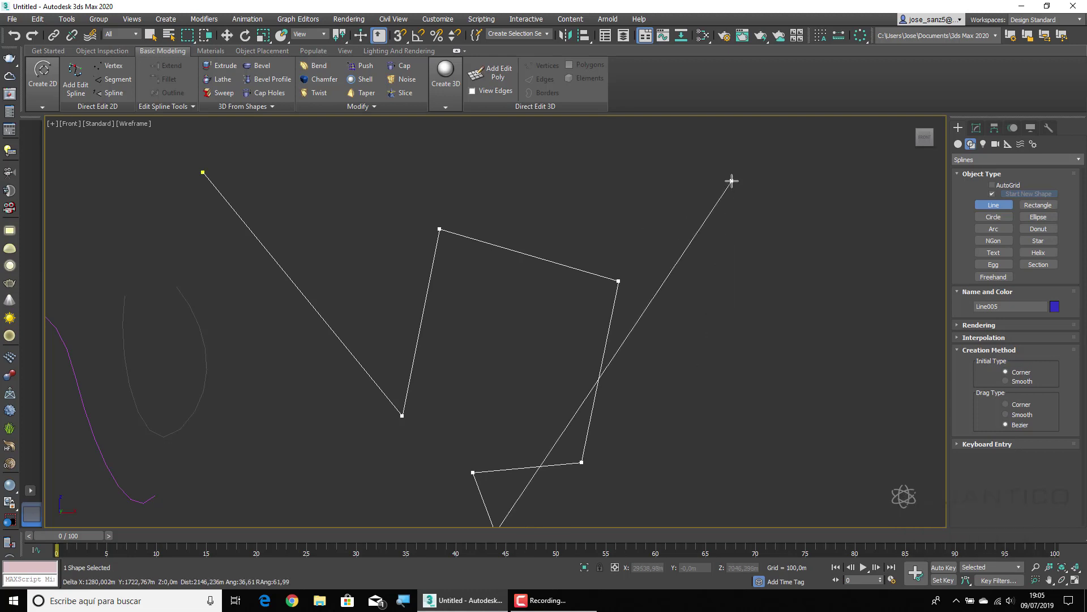
{"action": "key", "text": "BackSpace"}
{"action": "key", "text": "BackSpace"}
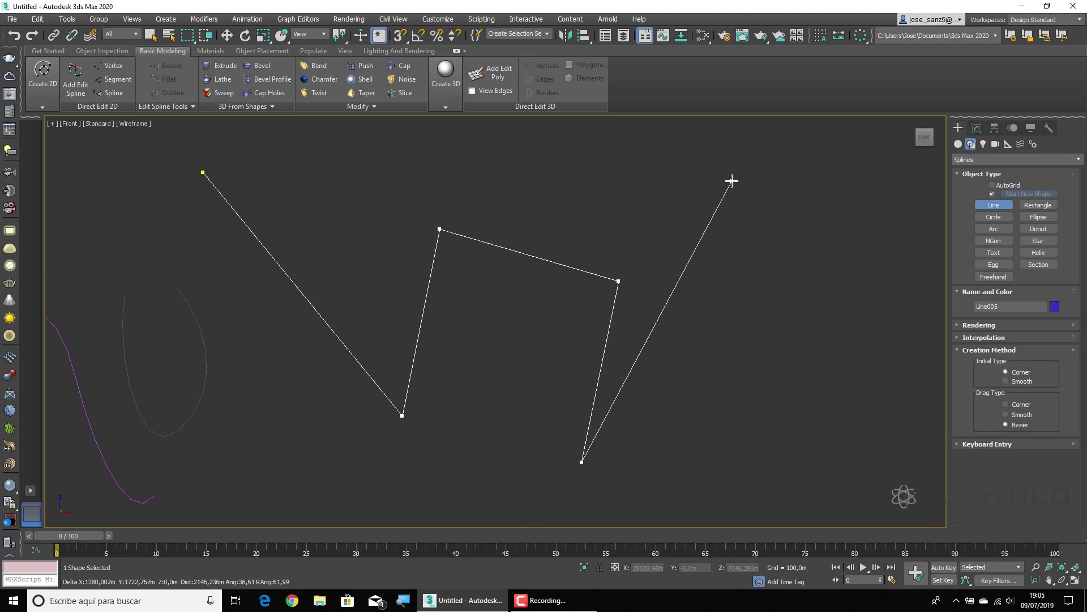
{"action": "key", "text": "BackSpace"}
{"action": "key", "text": "BackSpace"}
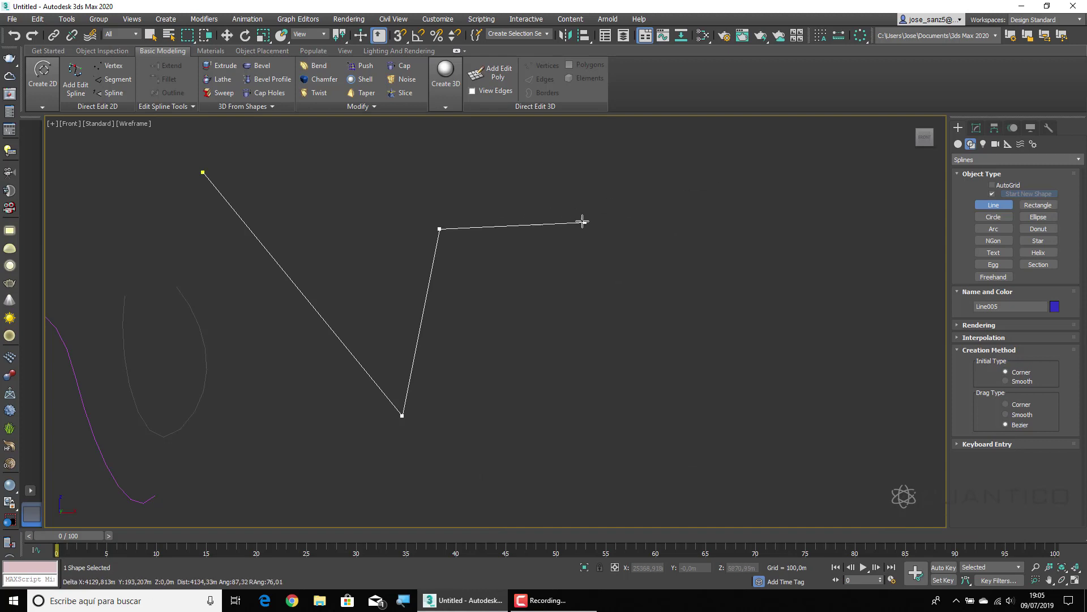
Continue the line with three corner vertices and a sweeping Bezier curve up to an open end, and finish it
{"action": "left_click", "coordinate": [582, 221]}
{"action": "left_click", "coordinate": [635, 310]}
{"action": "left_click", "coordinate": [508, 352]}
{"action": "left_click_drag", "start_coordinate": [571, 416], "coordinate": [589, 416]}
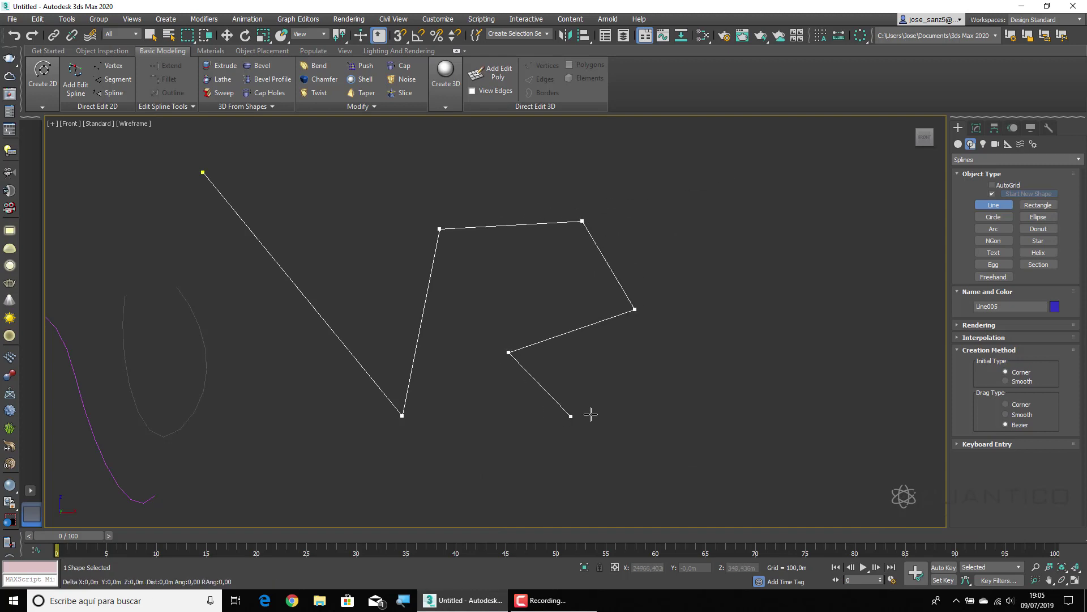
{"action": "left_click", "coordinate": [693, 395]}
{"action": "left_click_drag", "start_coordinate": [782, 195], "coordinate": [743, 165]}
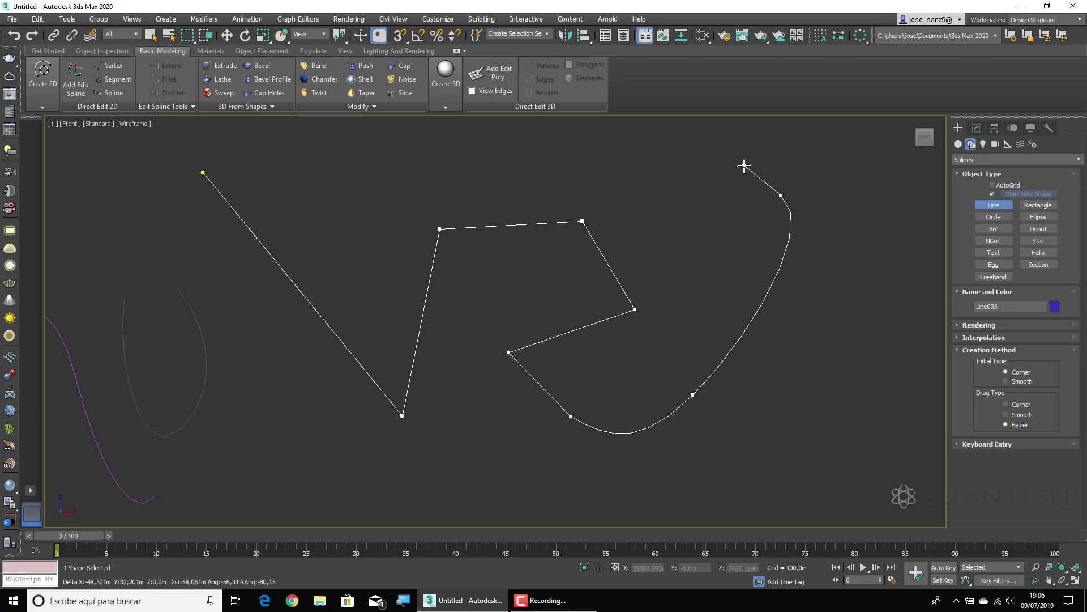
{"action": "right_click", "coordinate": [702, 244]}
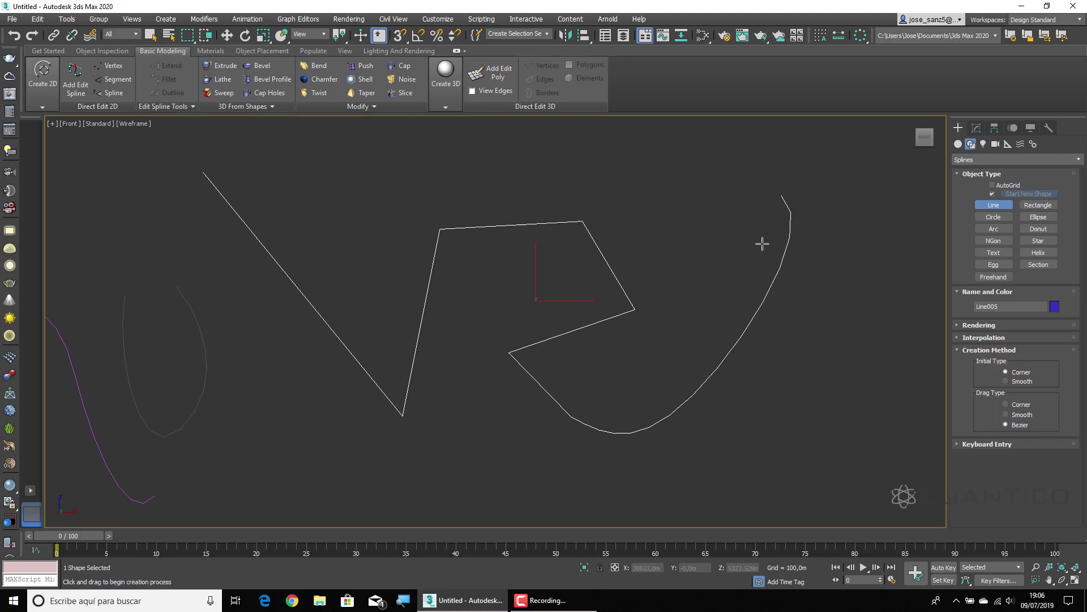
Open the new line for modifying, collapse its Selection and Geometry parameters and expand its Rendering parameters
{"action": "left_click", "coordinate": [976, 128]}
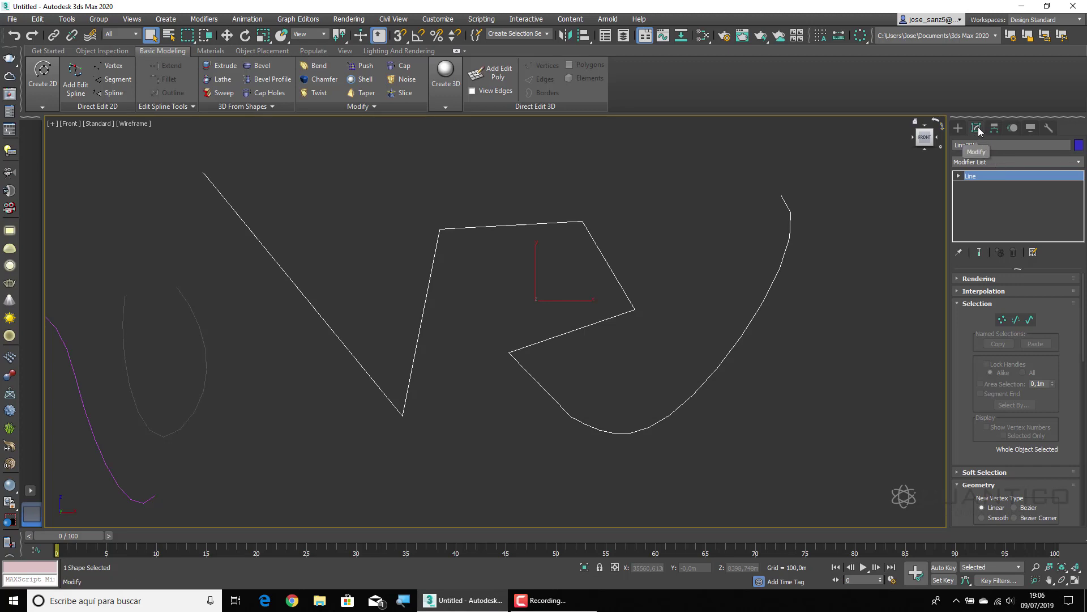
{"action": "left_click", "coordinate": [961, 304]}
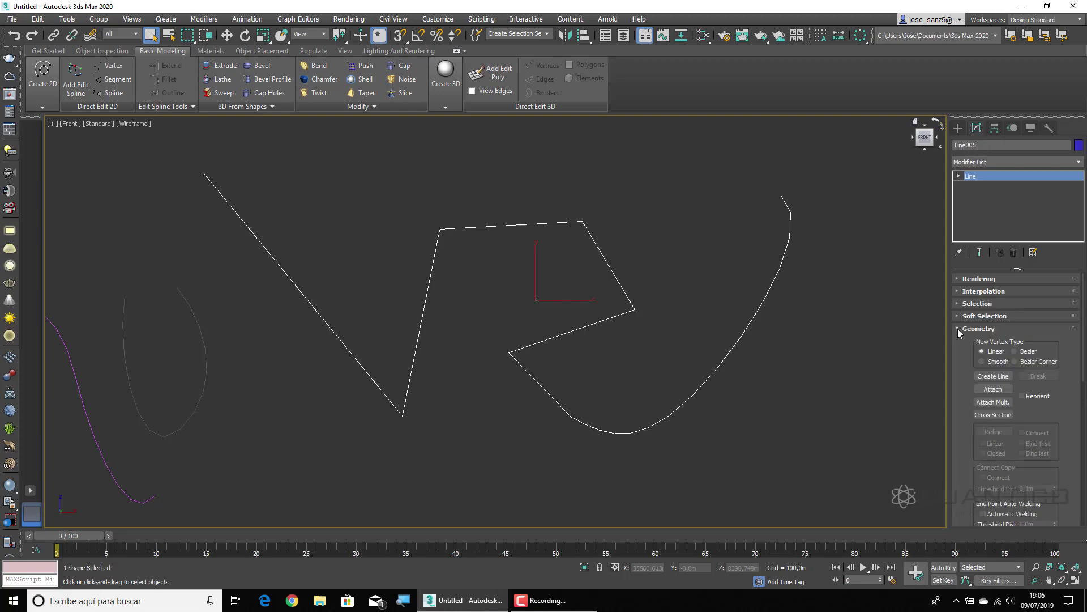
{"action": "left_click", "coordinate": [959, 329]}
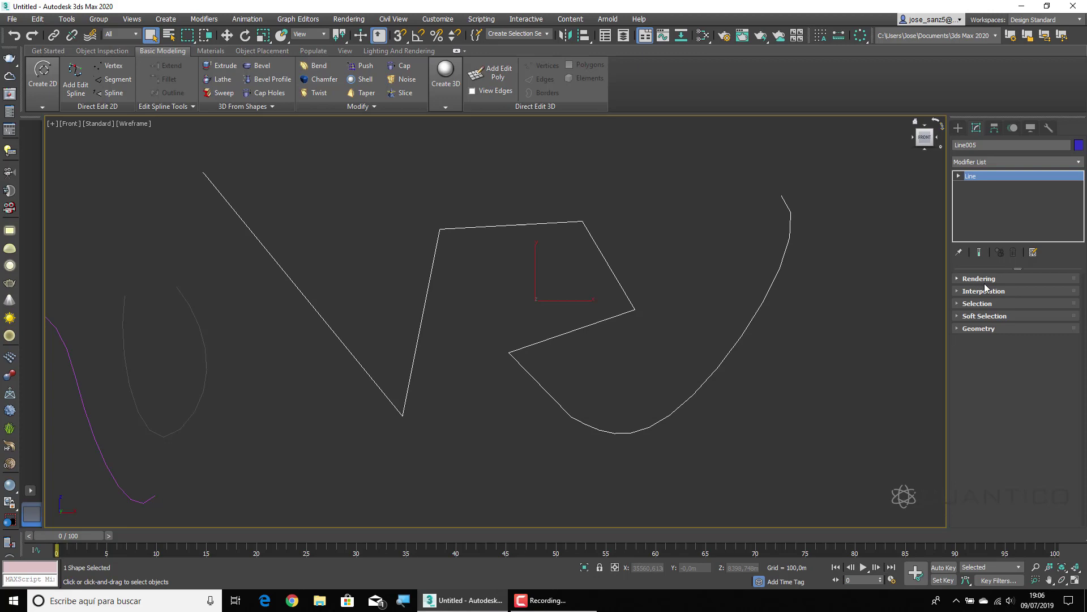
{"action": "left_click", "coordinate": [957, 278]}
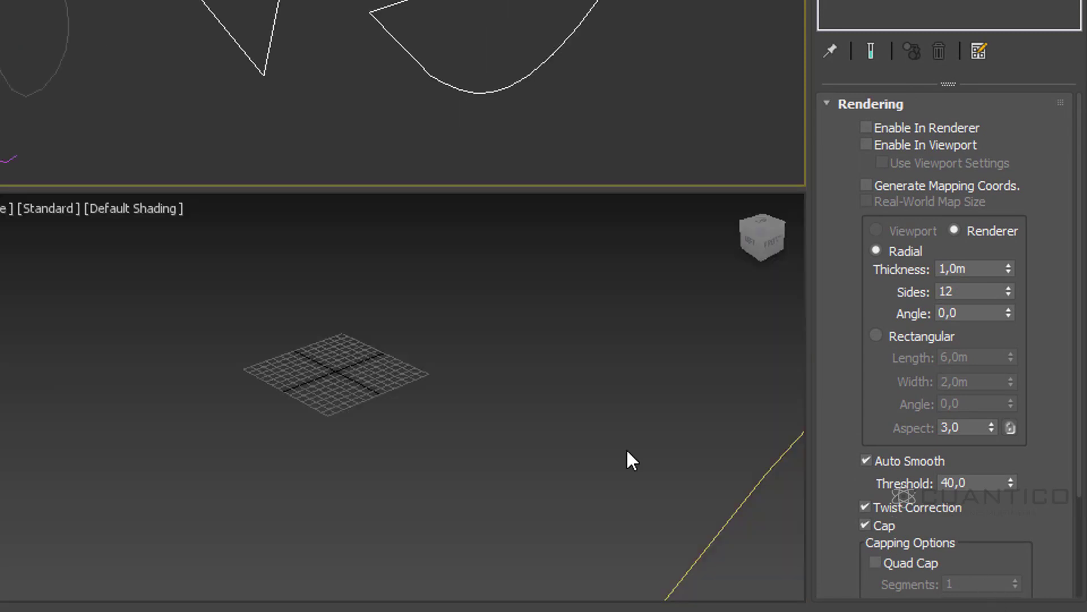
Maximize the Perspective view on the line and turn on Enable In Renderer and Enable In Viewport
{"action": "middle_click_drag", "start_coordinate": [626, 447], "coordinate": [318, 466]}
{"action": "scroll", "coordinate": [328, 377], "scroll_direction": "up", "scroll_amount": 3}
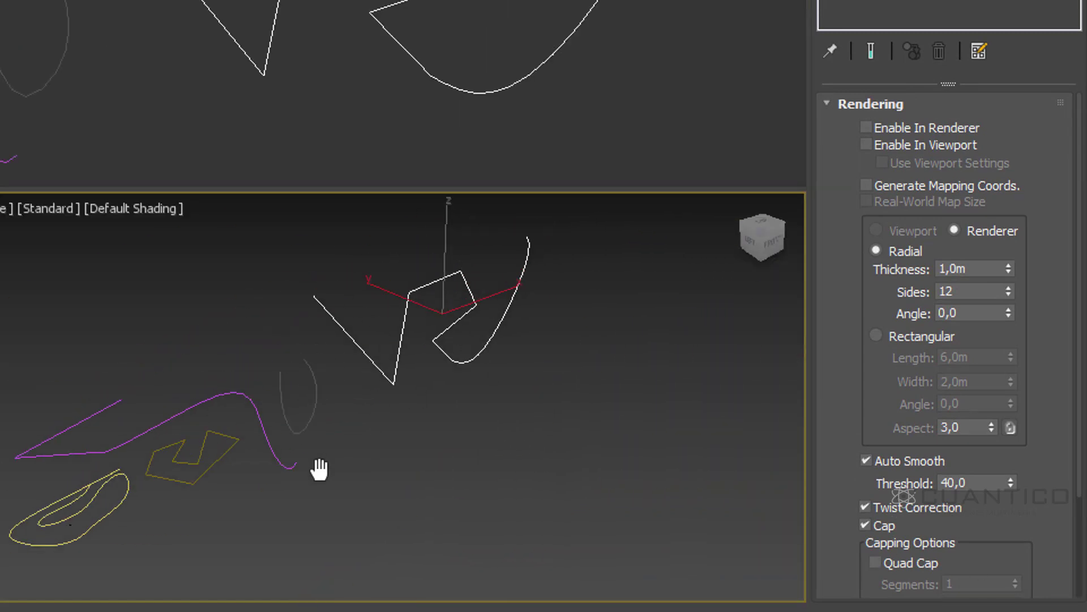
{"action": "scroll", "coordinate": [442, 369], "scroll_direction": "up", "scroll_amount": 2}
{"action": "key", "text": "alt+w"}
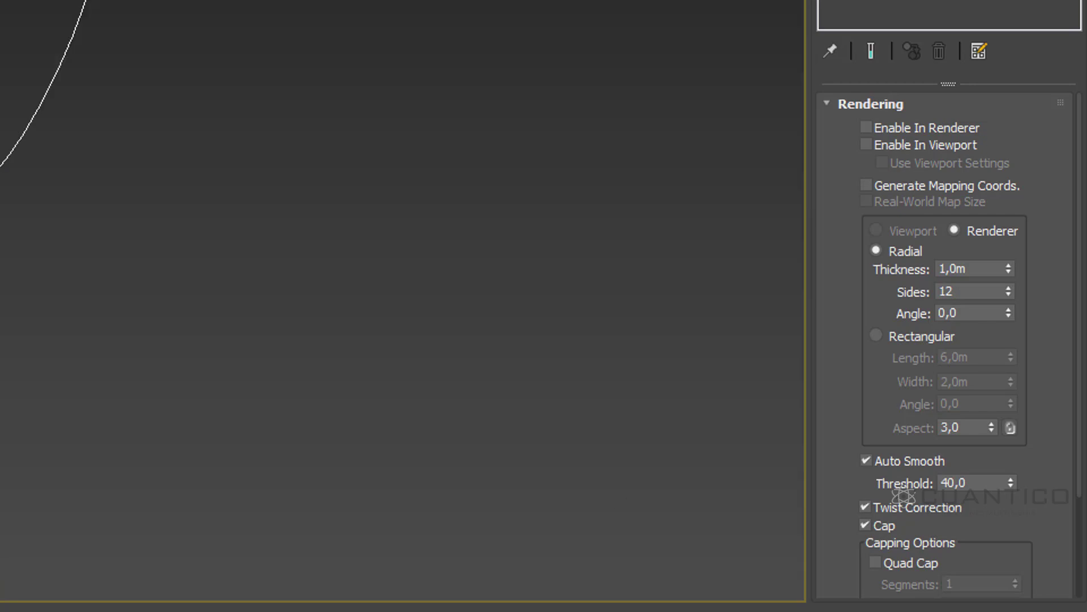
{"action": "scroll", "coordinate": [109, 229], "scroll_direction": "up", "scroll_amount": 4}
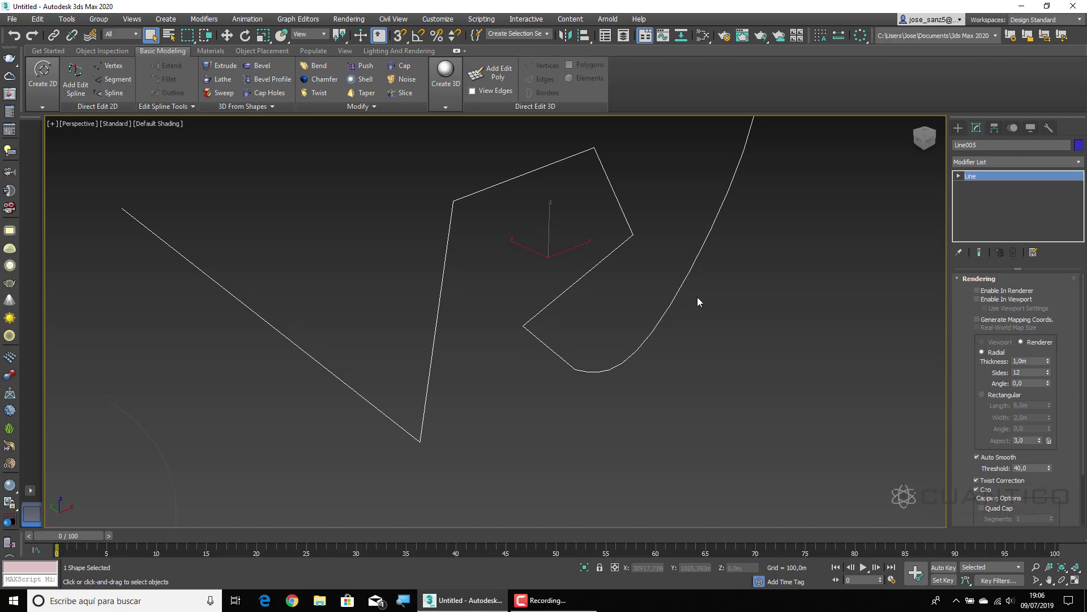
{"action": "left_click", "coordinate": [1013, 292]}
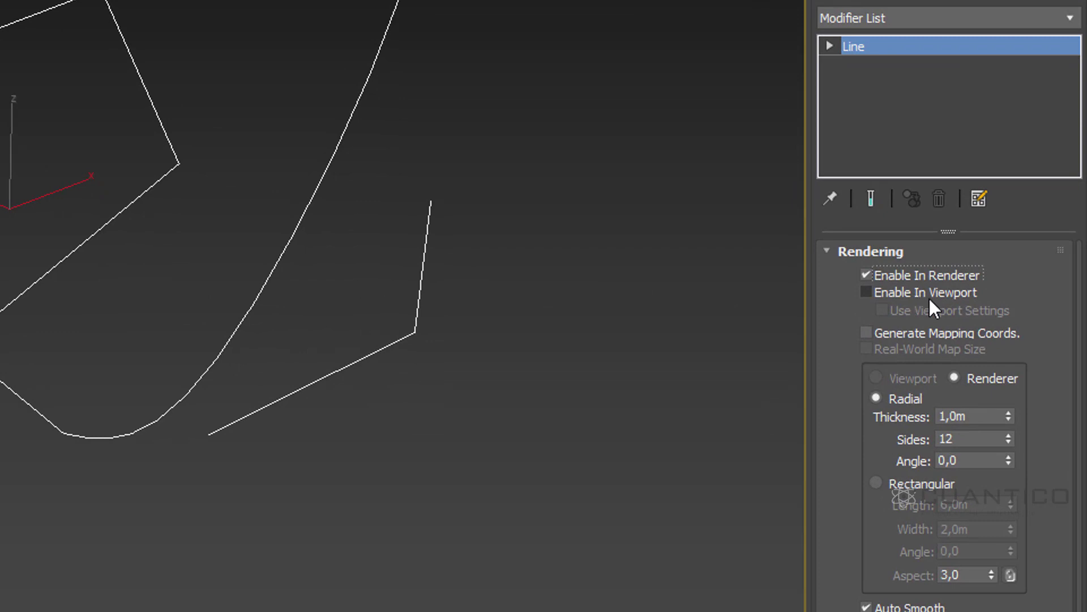
{"action": "left_click", "coordinate": [949, 295]}
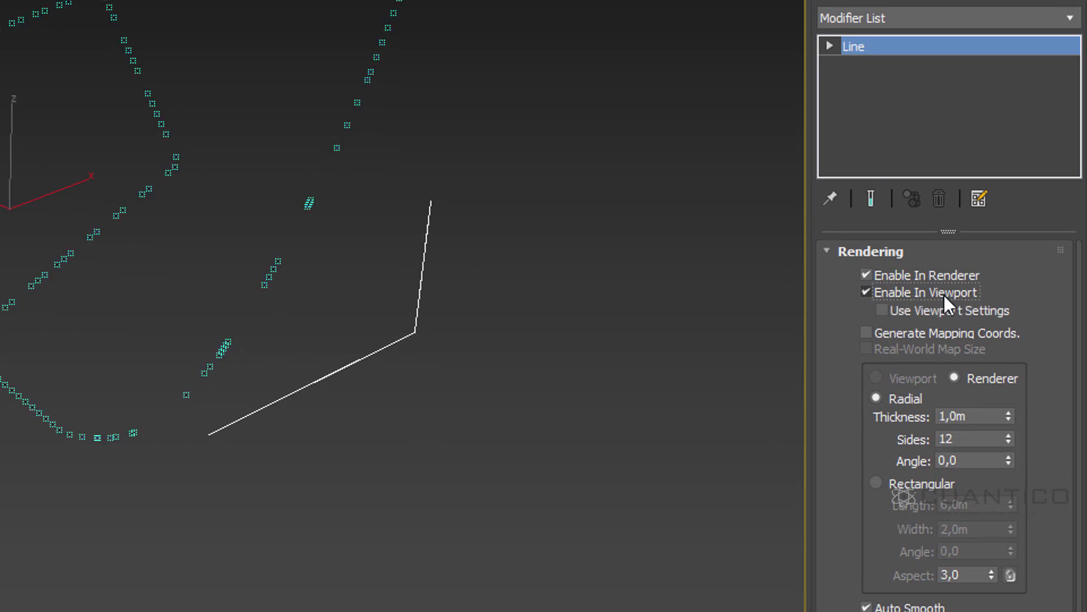
Increase the line's Radial rendering thickness in stages to about 503 m
{"action": "middle_click_drag", "start_coordinate": [180, 294], "coordinate": [180, 334]}
{"action": "scroll", "coordinate": [402, 306], "scroll_direction": "up", "scroll_amount": 5}
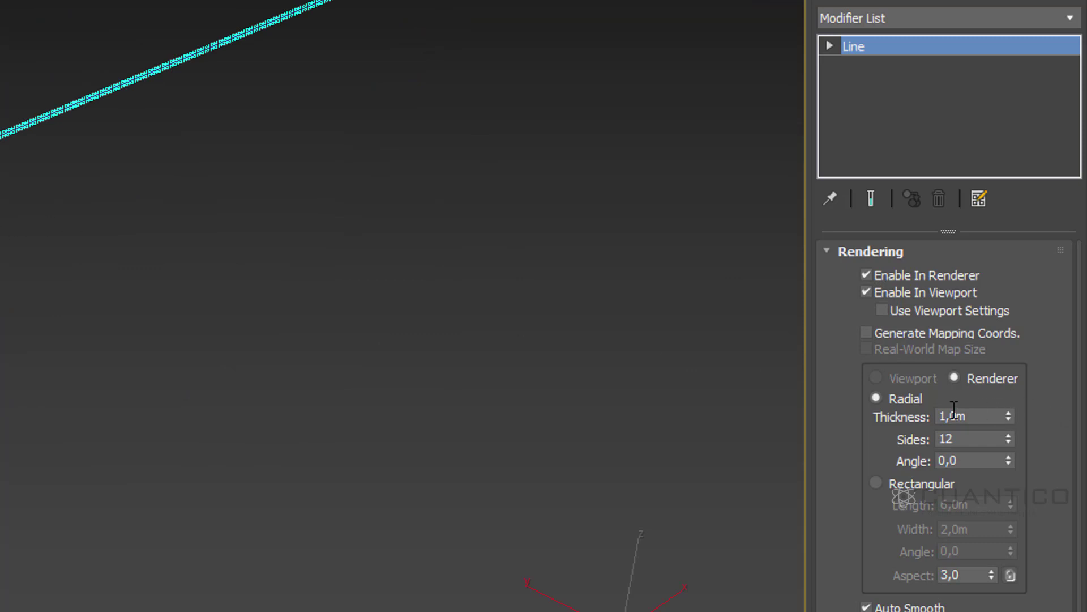
{"action": "left_click", "coordinate": [1008, 413]}
{"action": "left_click_drag", "start_coordinate": [1007, 413], "coordinate": [1071, 272]}
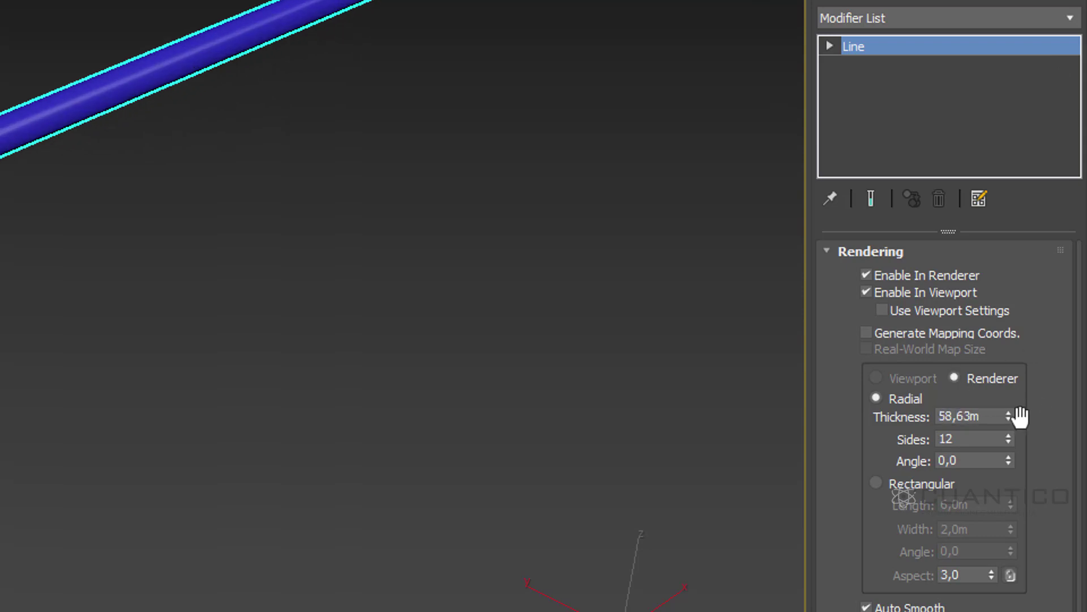
{"action": "left_click_drag", "start_coordinate": [1011, 419], "coordinate": [0, 212]}
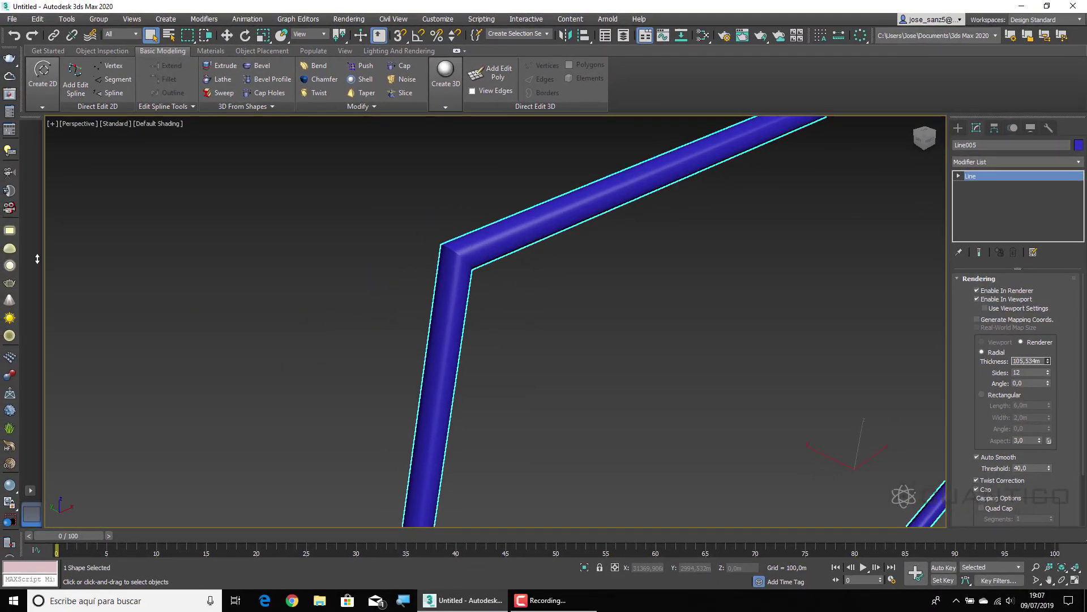
{"action": "left_click_drag", "start_coordinate": [37, 259], "coordinate": [77, 169]}
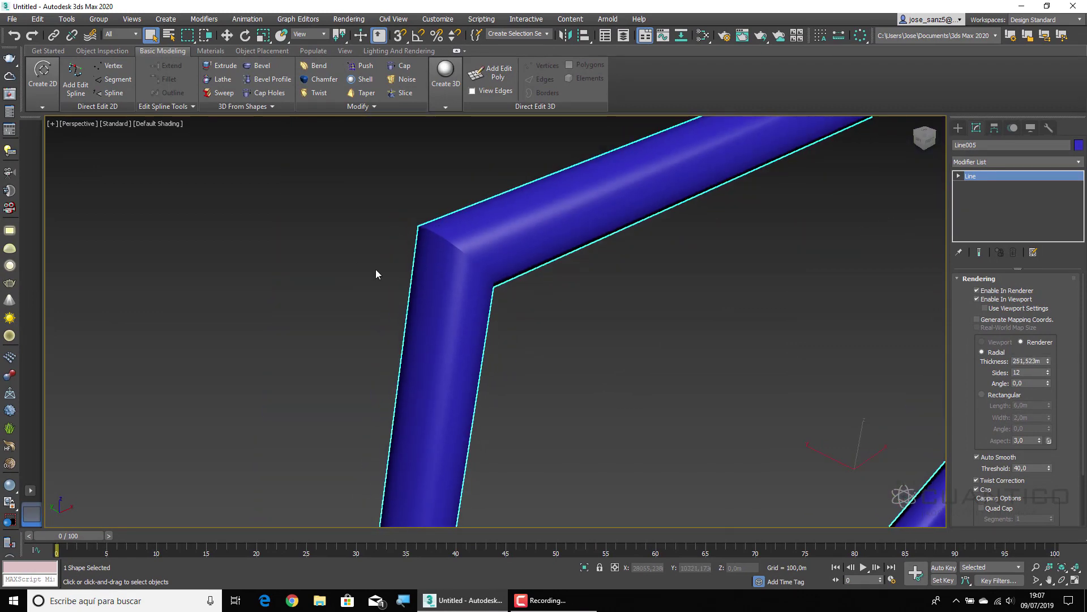
{"action": "scroll", "coordinate": [375, 269], "scroll_direction": "down", "scroll_amount": 10}
{"action": "scroll", "coordinate": [375, 270], "scroll_direction": "up", "scroll_amount": 10}
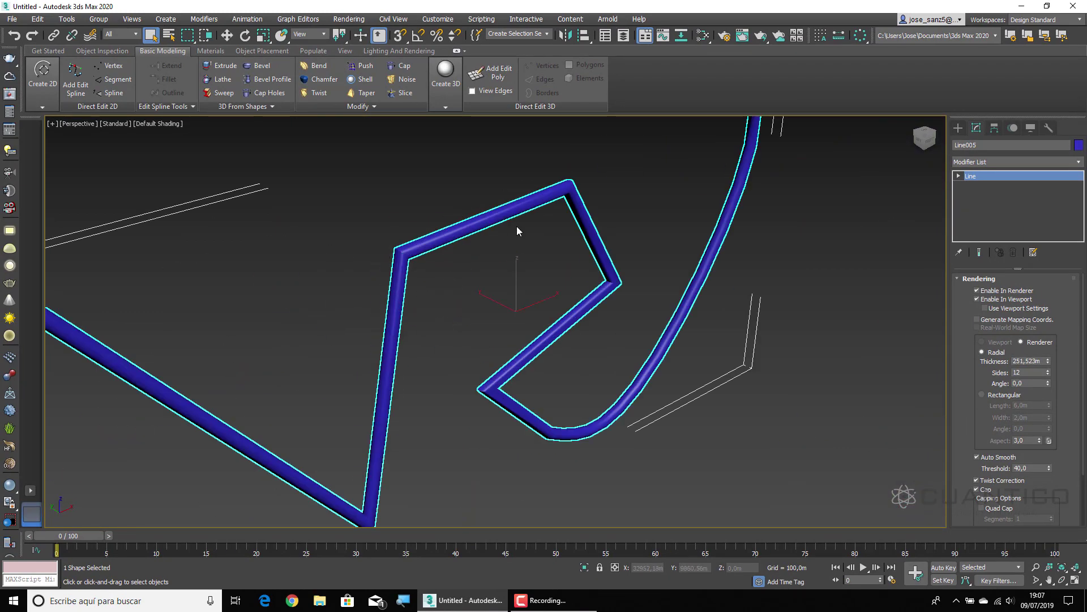
{"action": "left_click_drag", "start_coordinate": [1048, 361], "coordinate": [1074, 300]}
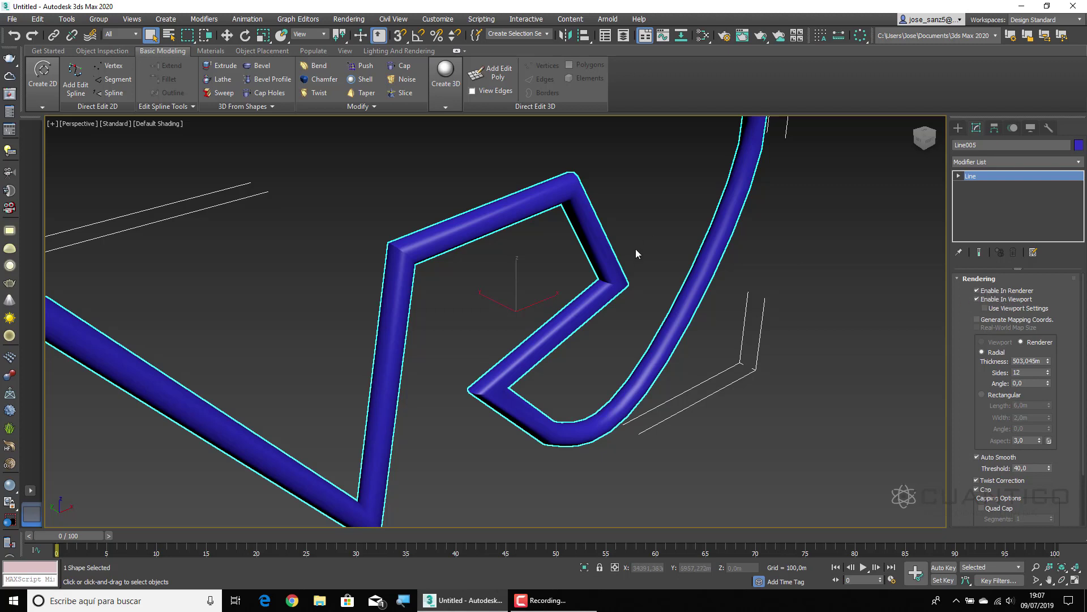
Switch the line's rendered cross-section to Rectangular with a length of 94,5 m and a width of about 344 m
{"action": "middle_click_drag", "start_coordinate": [624, 330], "coordinate": [667, 322]}
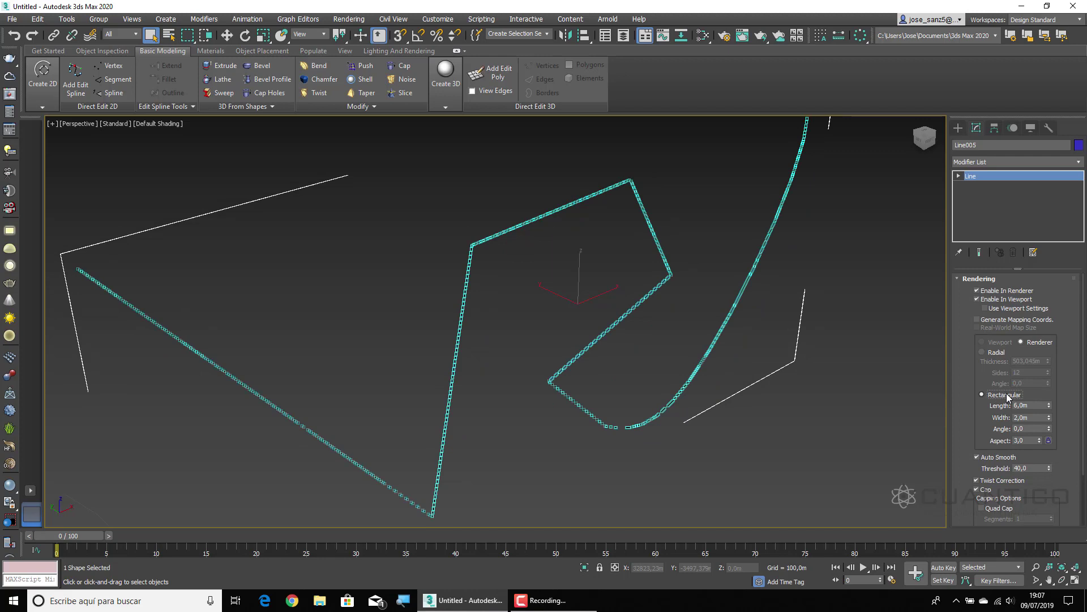
{"action": "left_click_drag", "start_coordinate": [1049, 406], "coordinate": [919, 426]}
{"action": "left_click_drag", "start_coordinate": [1049, 421], "coordinate": [163, 351]}
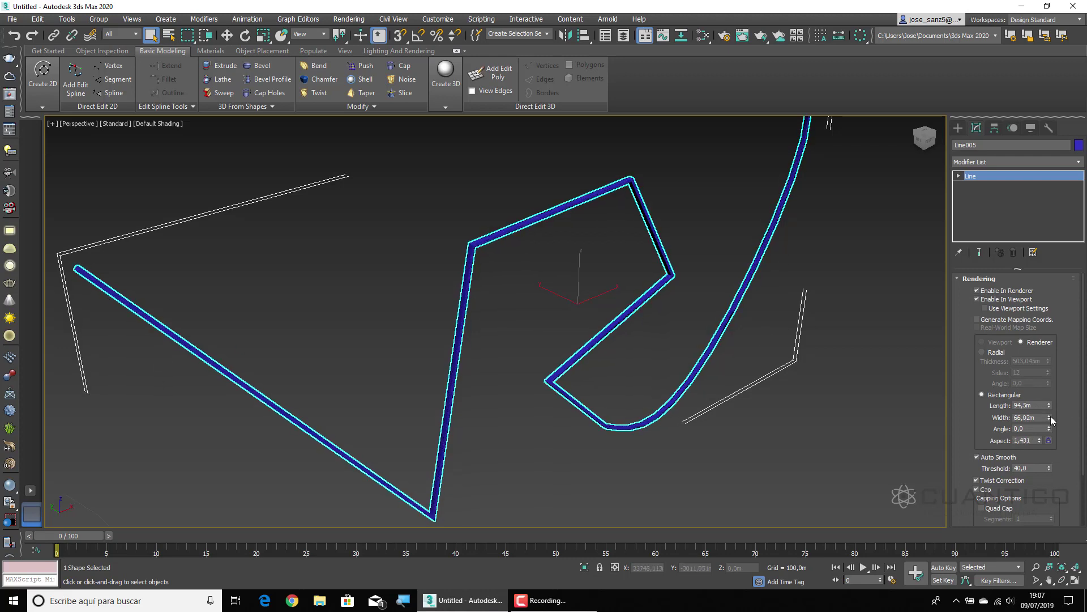
{"action": "left_click_drag", "start_coordinate": [1049, 417], "coordinate": [1048, 283]}
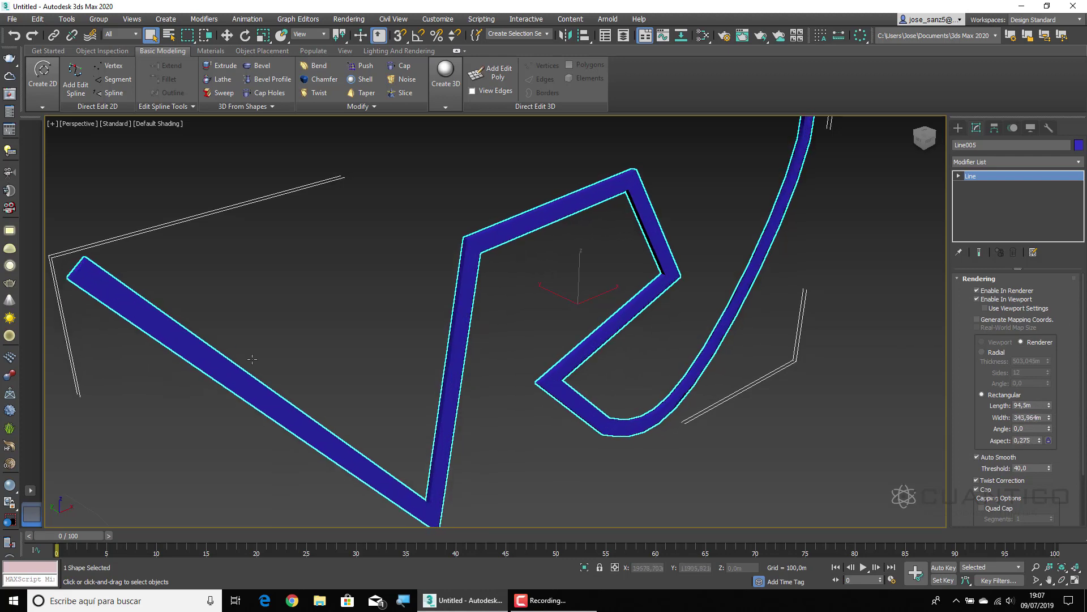
Increase the line's Rectangular rendering length to about 484 m and set the cross-section angle to 29,25
{"action": "left_click_drag", "start_coordinate": [1049, 405], "coordinate": [1049, 306]}
{"action": "middle_click_drag", "start_coordinate": [517, 346], "coordinate": [458, 286]}
{"action": "scroll", "coordinate": [458, 285], "scroll_direction": "up", "scroll_amount": 5}
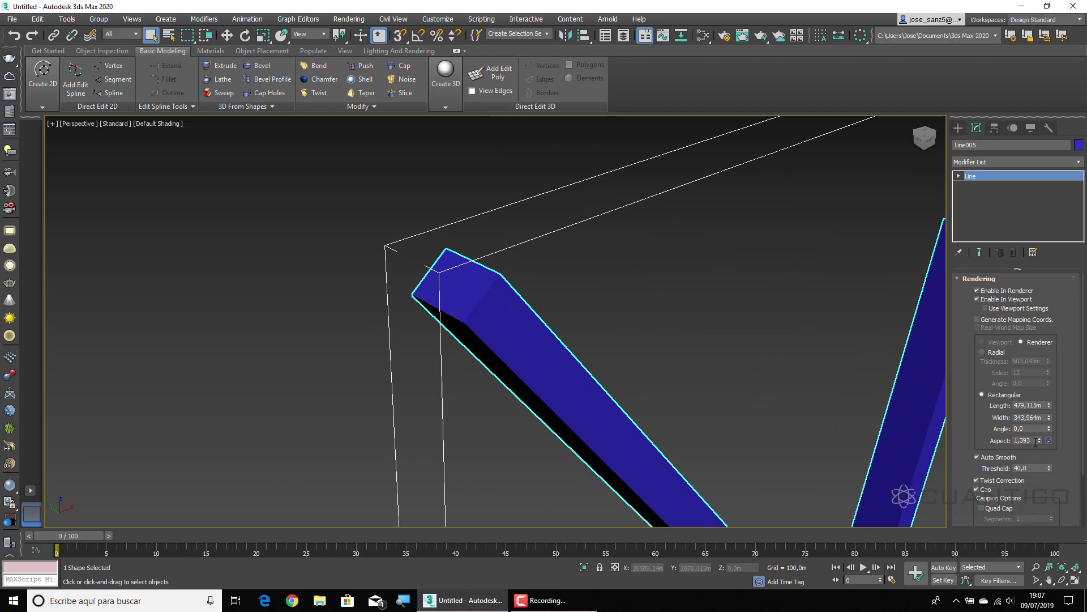
{"action": "left_click_drag", "start_coordinate": [1040, 440], "coordinate": [1071, 360]}
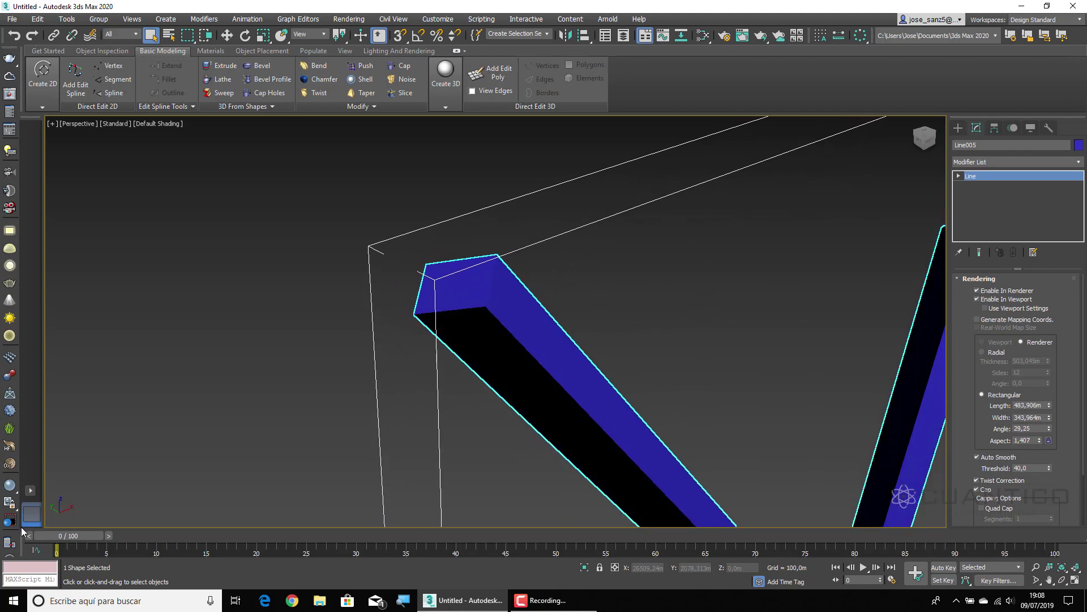
{"action": "scroll", "coordinate": [750, 376], "scroll_direction": "down", "scroll_amount": 3}
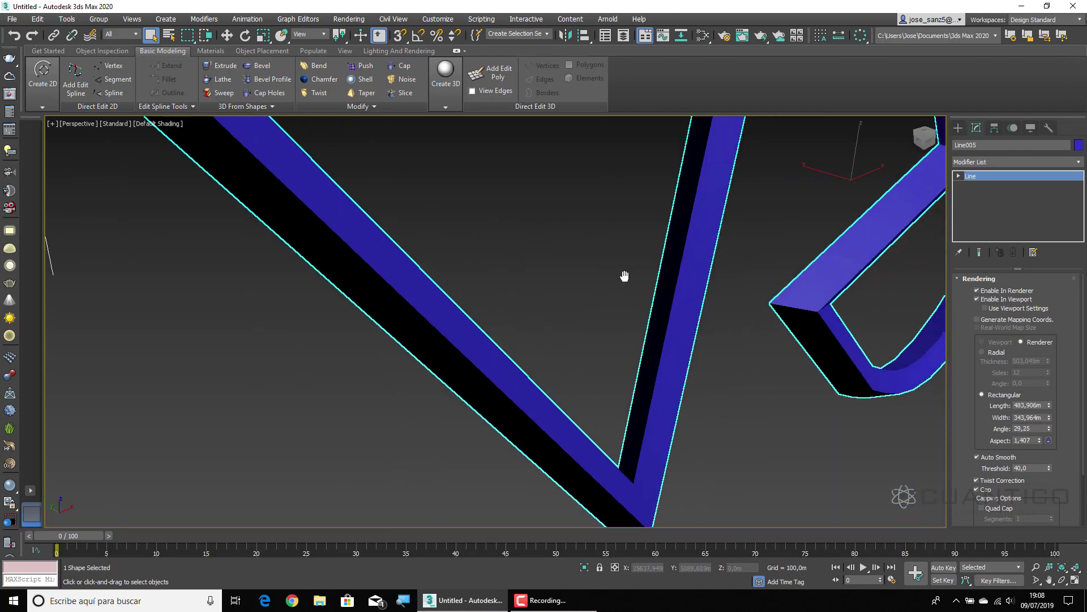
{"action": "scroll", "coordinate": [627, 274], "scroll_direction": "down", "scroll_amount": 3}
{"action": "middle_click_drag", "start_coordinate": [621, 281], "coordinate": [623, 340]}
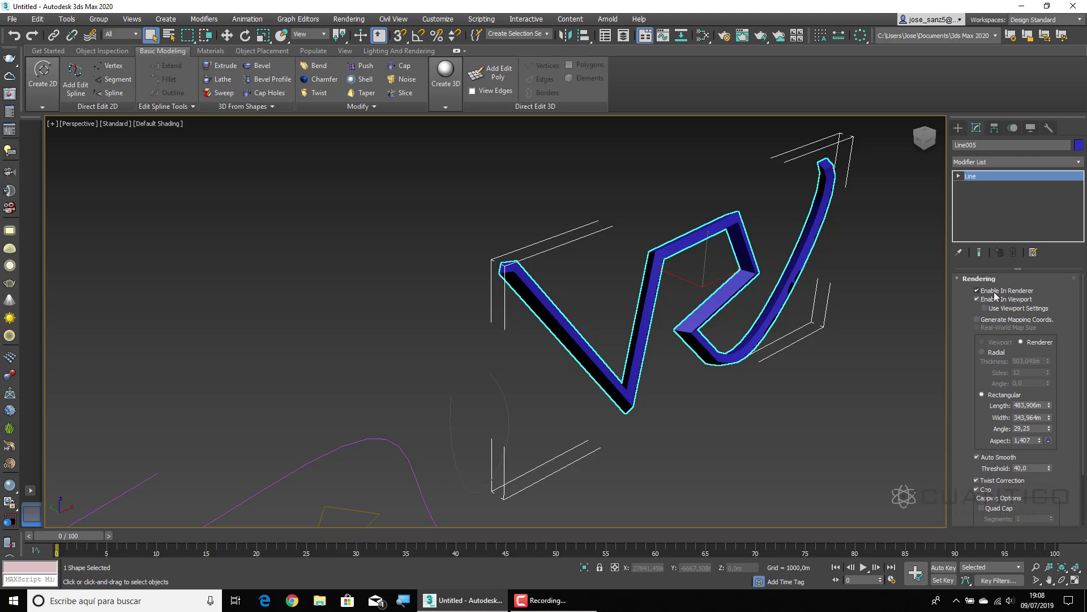
Turn off Enable In Renderer and Enable In Viewport for the line, collapse its Rendering parameters and expand Interpolation
{"action": "left_click", "coordinate": [976, 298]}
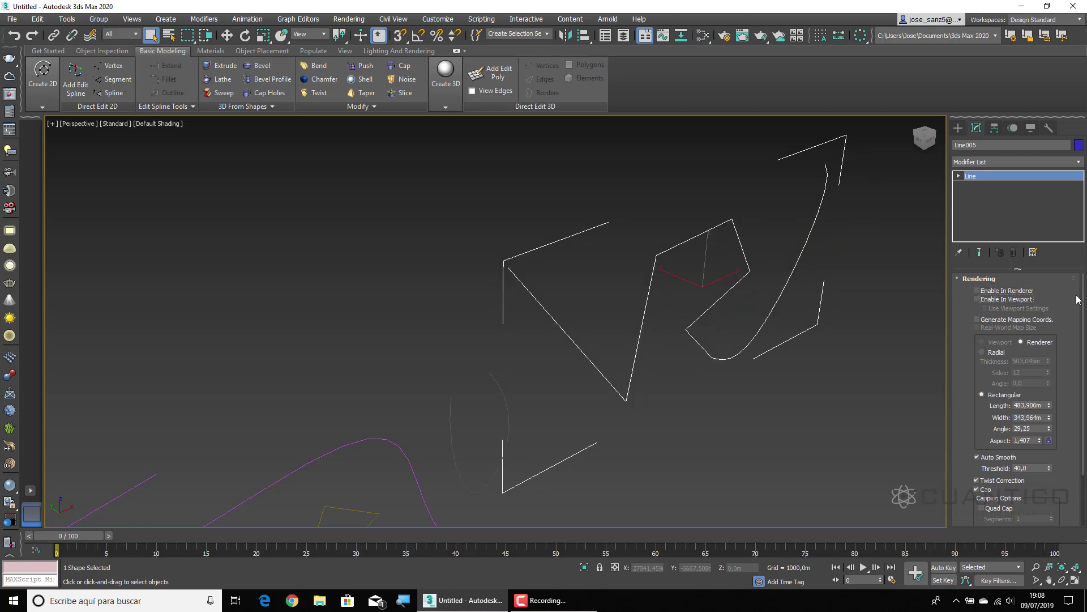
{"action": "left_click", "coordinate": [958, 280]}
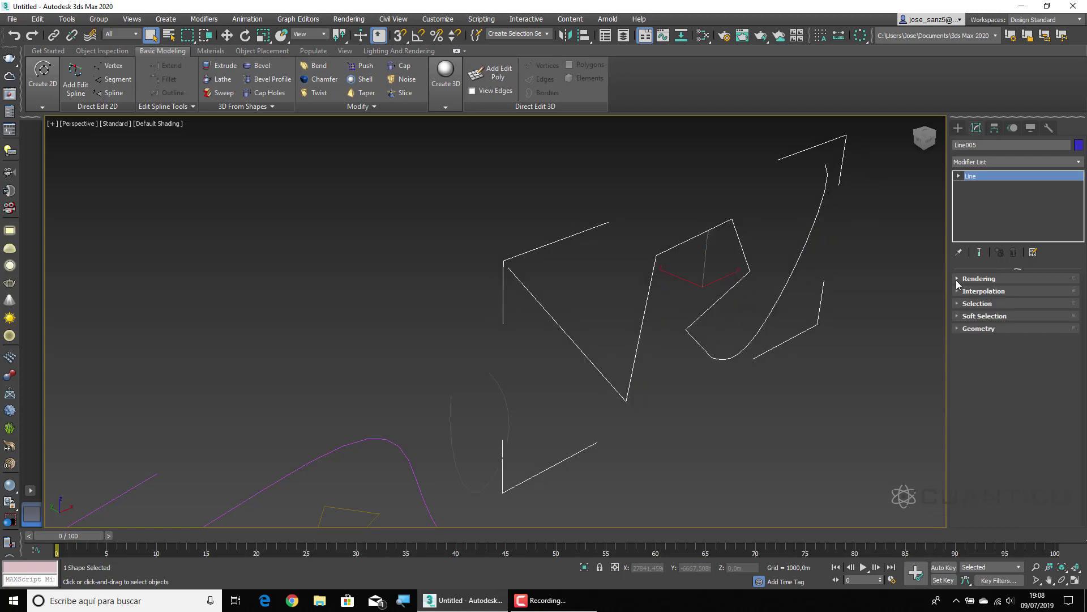
{"action": "left_click", "coordinate": [958, 290]}
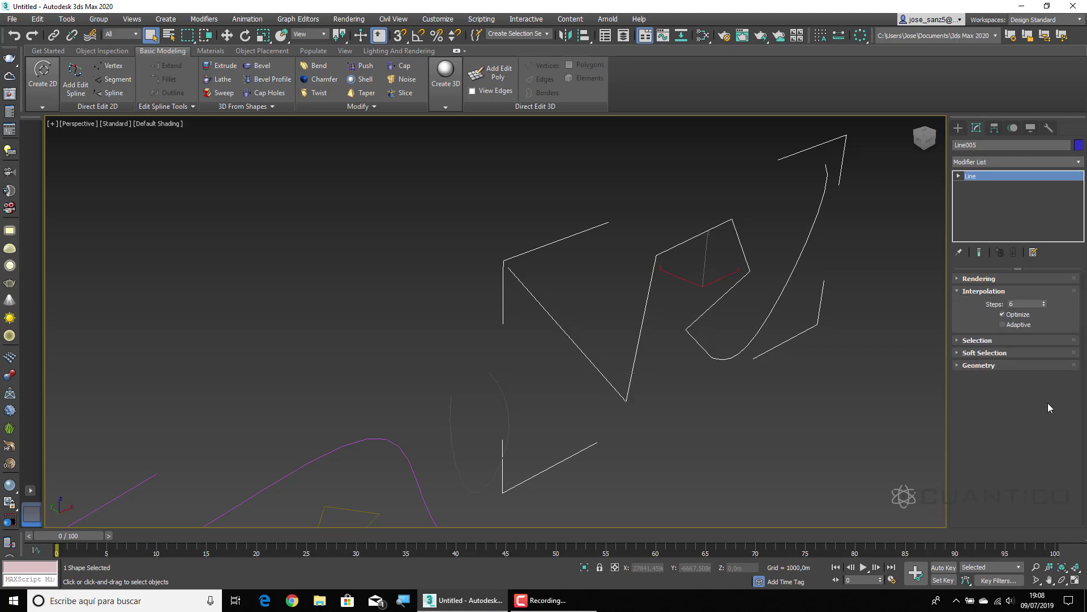
Examine the straight and curved parts of the line up close to see how the curve is divided into segments
{"action": "middle_click_drag", "start_coordinate": [718, 340], "coordinate": [674, 357]}
{"action": "scroll", "coordinate": [674, 358], "scroll_direction": "up", "scroll_amount": 4}
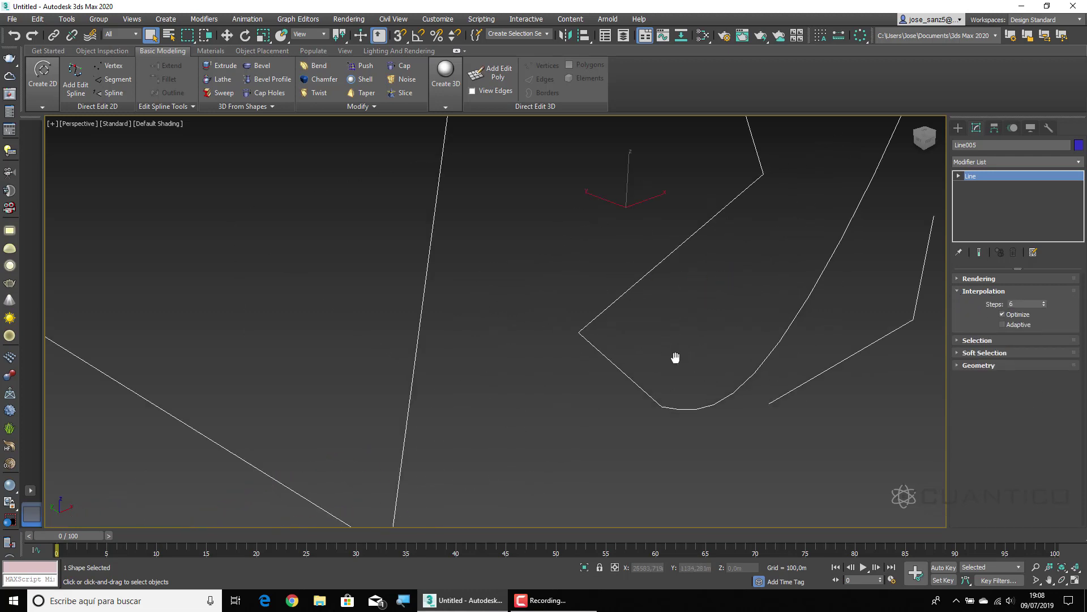
{"action": "scroll", "coordinate": [675, 358], "scroll_direction": "down", "scroll_amount": 4}
{"action": "scroll", "coordinate": [674, 358], "scroll_direction": "up", "scroll_amount": 4}
{"action": "scroll", "coordinate": [727, 323], "scroll_direction": "down", "scroll_amount": 4}
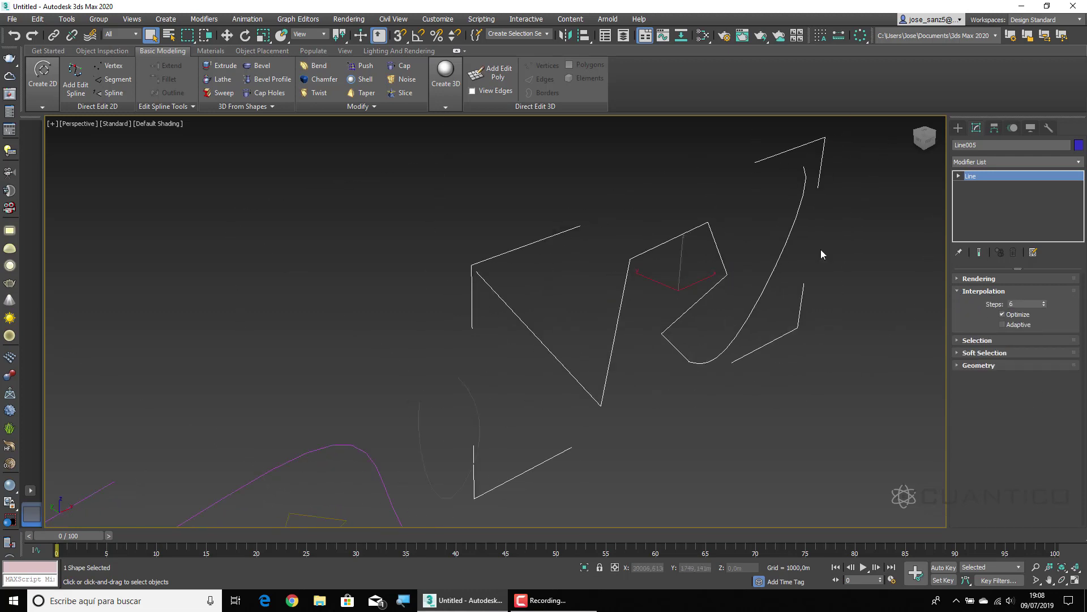
{"action": "scroll", "coordinate": [754, 261], "scroll_direction": "up", "scroll_amount": 3}
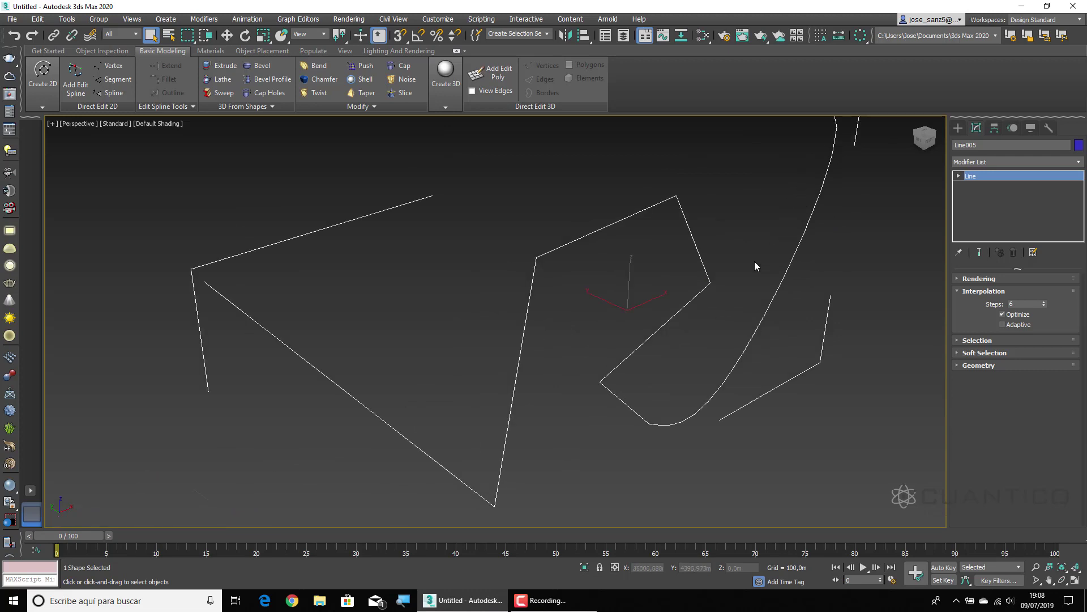
{"action": "middle_click_drag", "start_coordinate": [758, 348], "coordinate": [705, 386]}
{"action": "scroll", "coordinate": [705, 386], "scroll_direction": "up", "scroll_amount": 3}
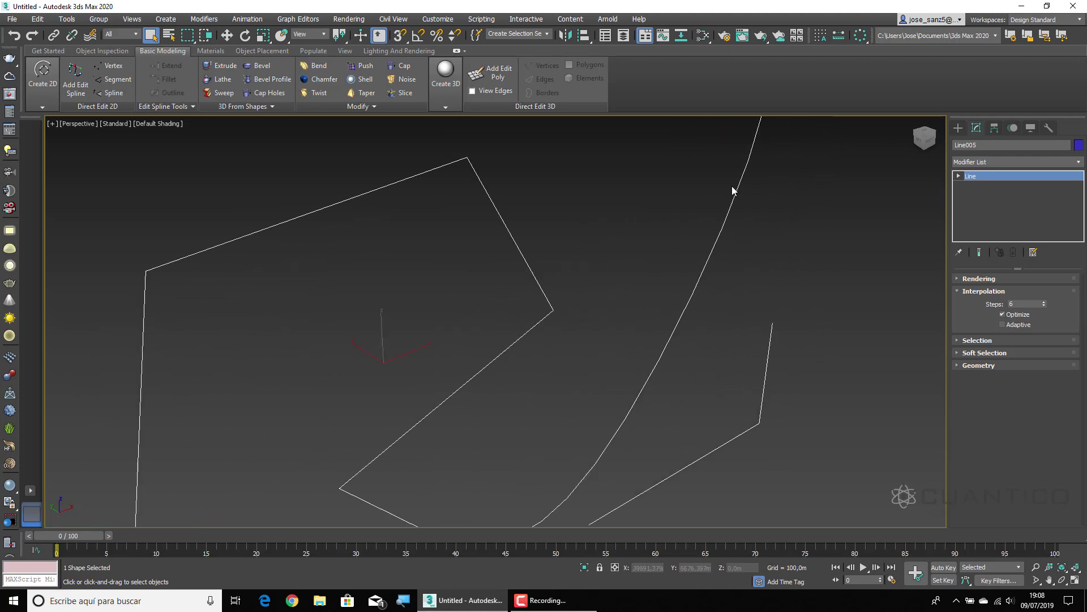
{"action": "scroll", "coordinate": [743, 272], "scroll_direction": "down", "scroll_amount": 3}
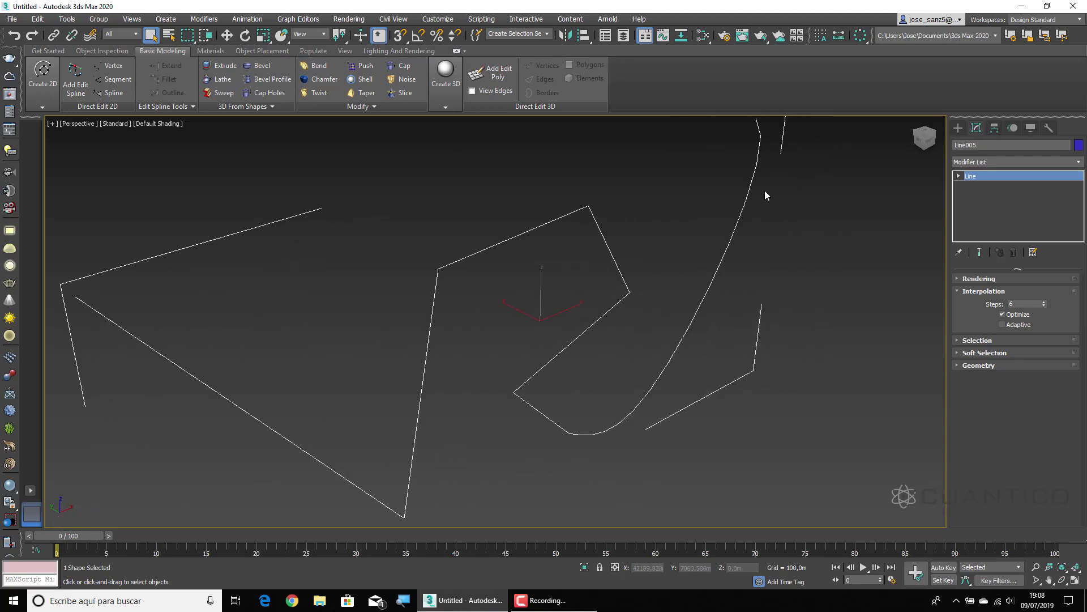
Draw a circle with a radius of about 4883 m in the Front view and open it for modifying
{"action": "left_click", "coordinate": [1075, 580]}
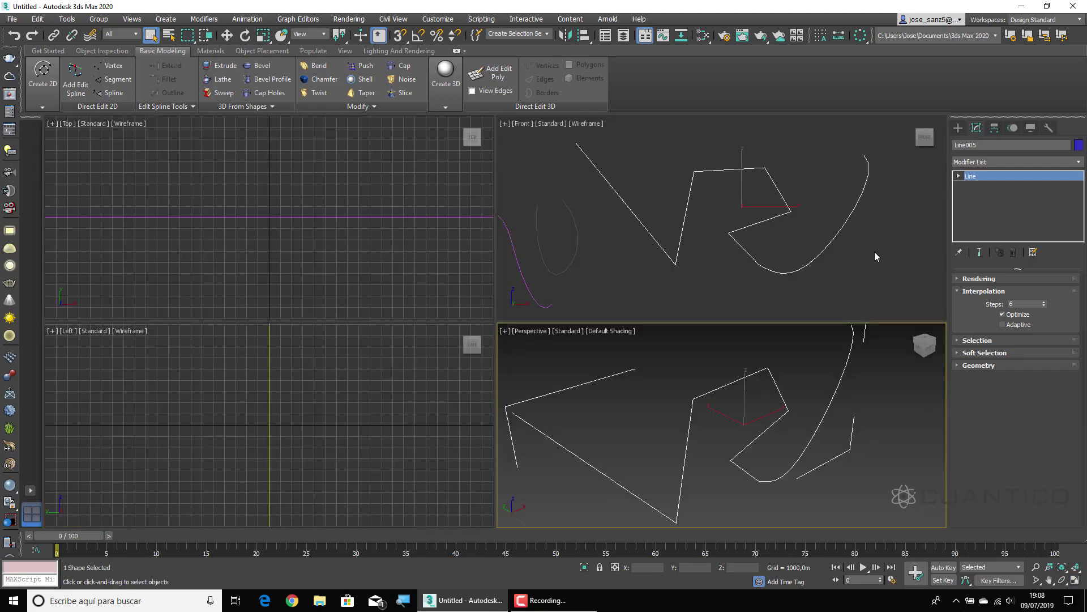
{"action": "scroll", "coordinate": [755, 254], "scroll_direction": "down", "scroll_amount": 5}
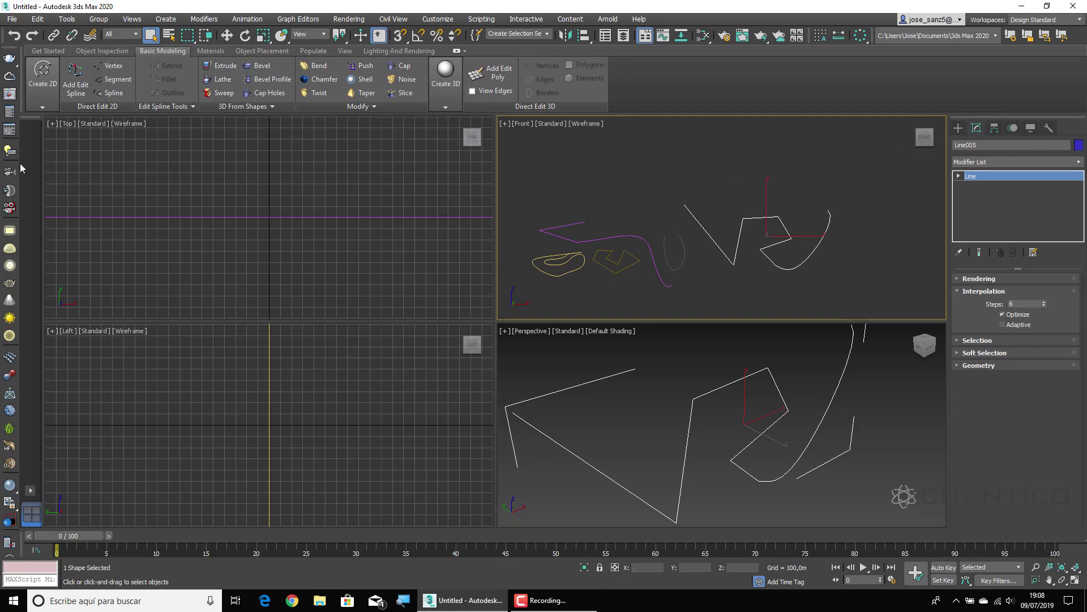
{"action": "left_click", "coordinate": [37, 77]}
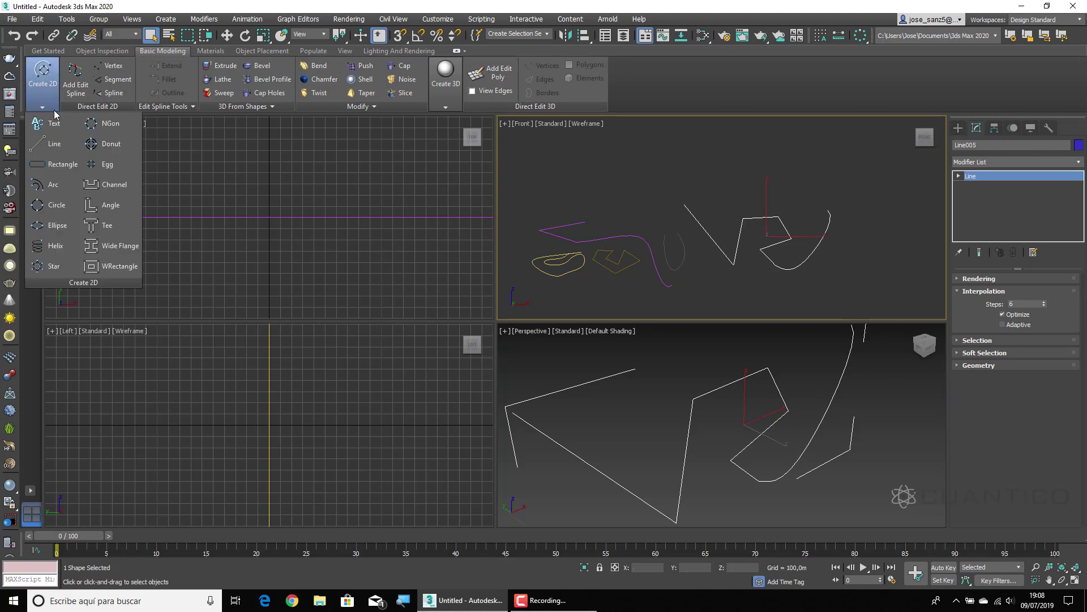
{"action": "left_click", "coordinate": [61, 211]}
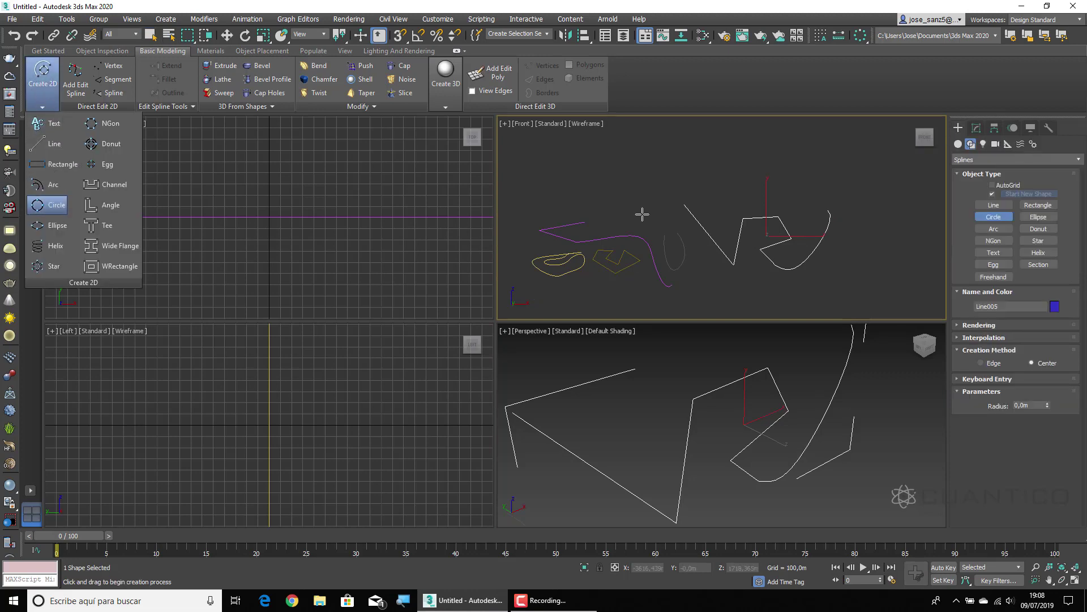
{"action": "scroll", "coordinate": [711, 253], "scroll_direction": "down", "scroll_amount": 3}
{"action": "mouse_move", "coordinate": [707, 193]}
{"action": "left_mouse_down"}
{"action": "mouse_move", "coordinate": [718, 214]}
{"action": "mouse_move", "coordinate": [719, 185]}
{"action": "left_mouse_up"}
{"action": "scroll", "coordinate": [714, 175], "scroll_direction": "up", "scroll_amount": 3}
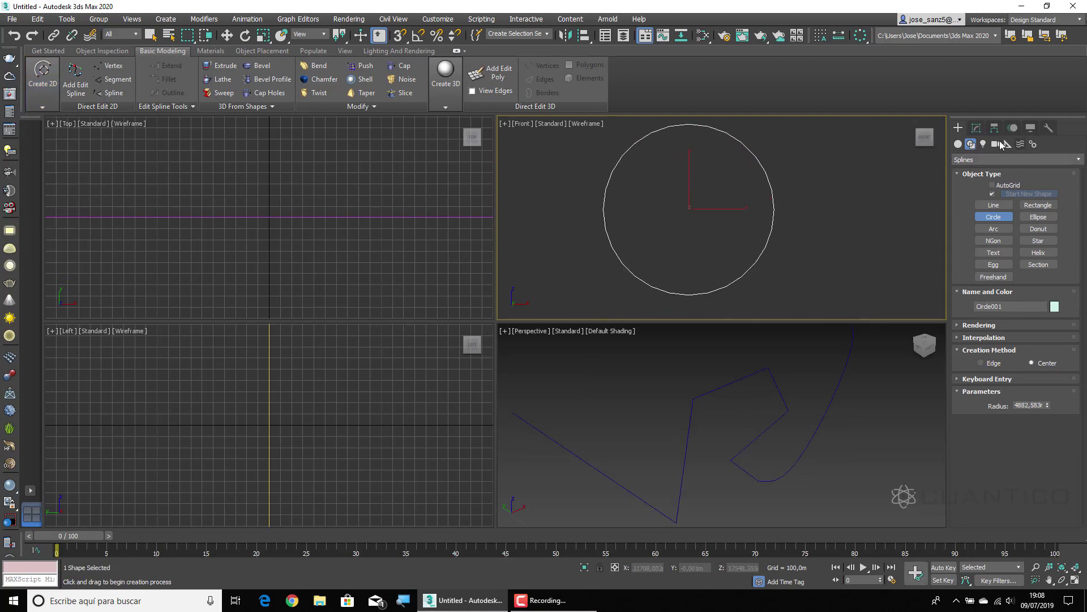
{"action": "left_click", "coordinate": [976, 128]}
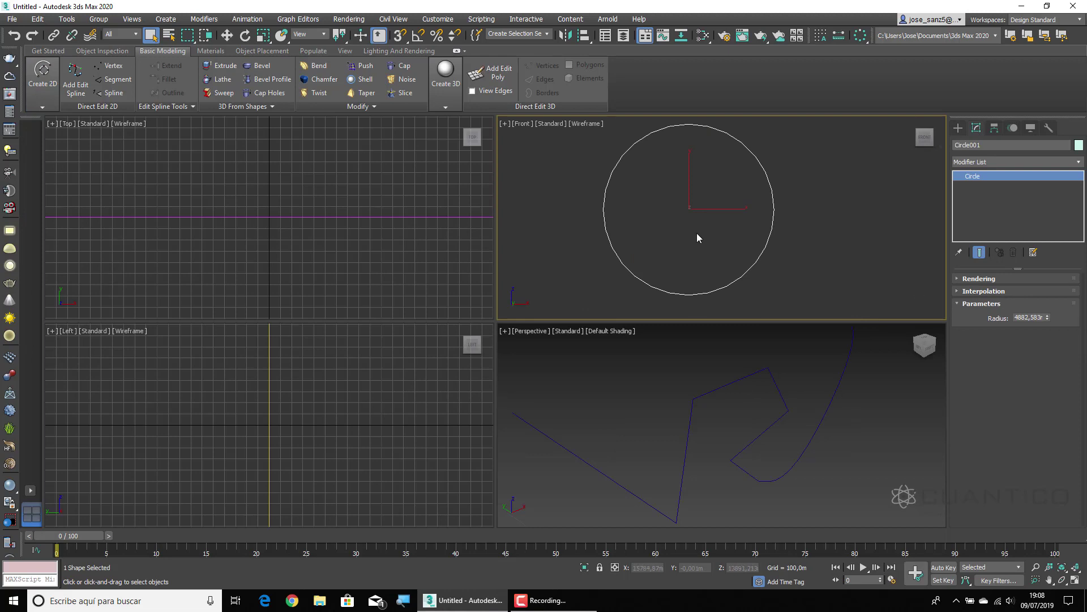
Turn on Enable In Renderer and Enable In Viewport for the circle and view its thickness in Perspective
{"action": "left_click", "coordinate": [1075, 581]}
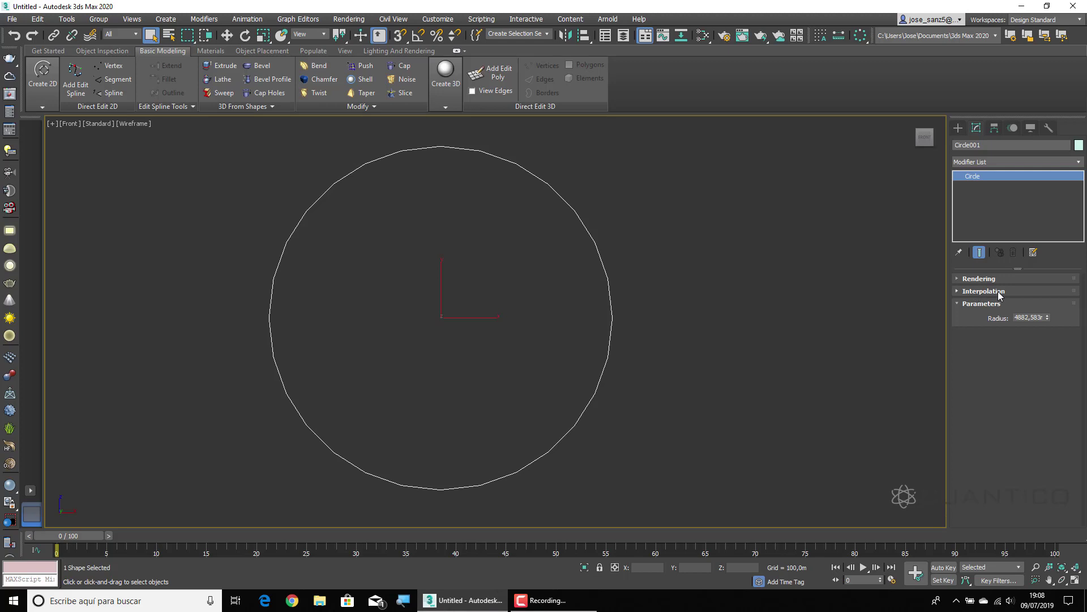
{"action": "left_click", "coordinate": [959, 278]}
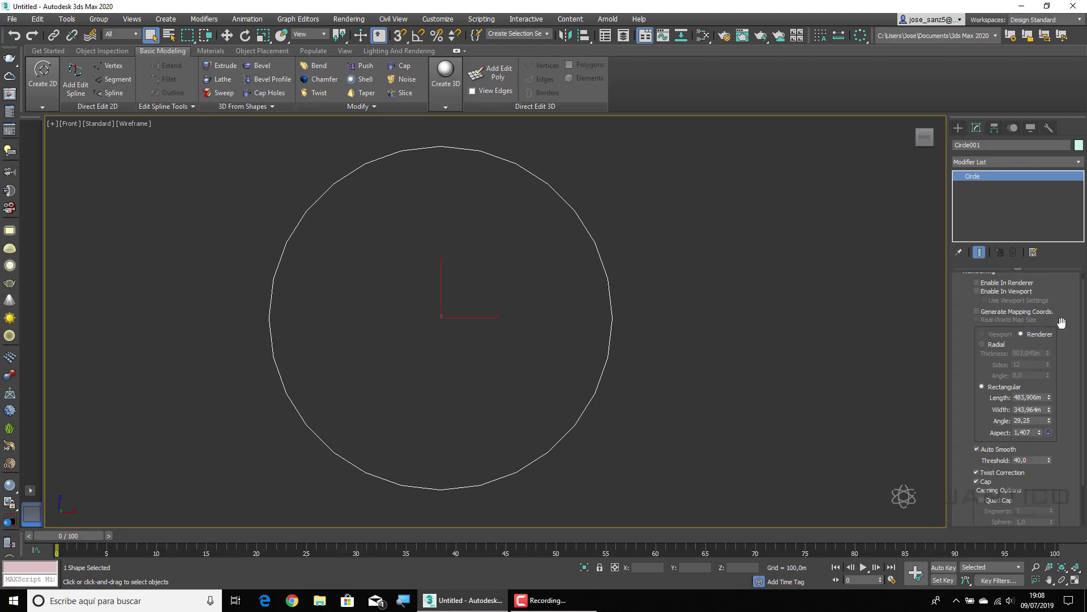
{"action": "scroll", "coordinate": [1068, 303], "scroll_direction": "up", "scroll_amount": 1}
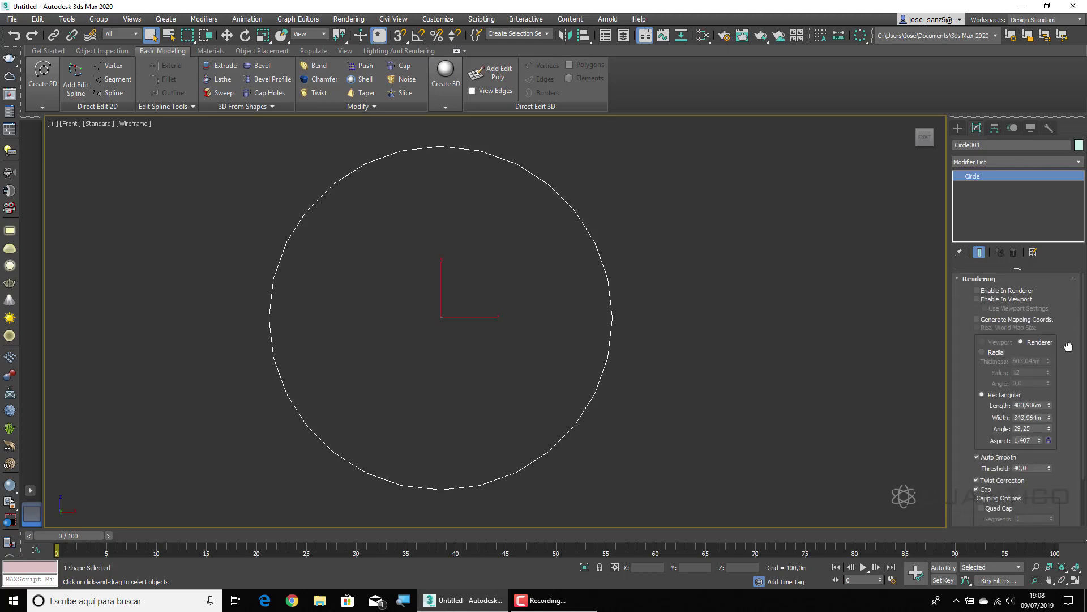
{"action": "left_click", "coordinate": [980, 290]}
{"action": "left_click", "coordinate": [980, 299]}
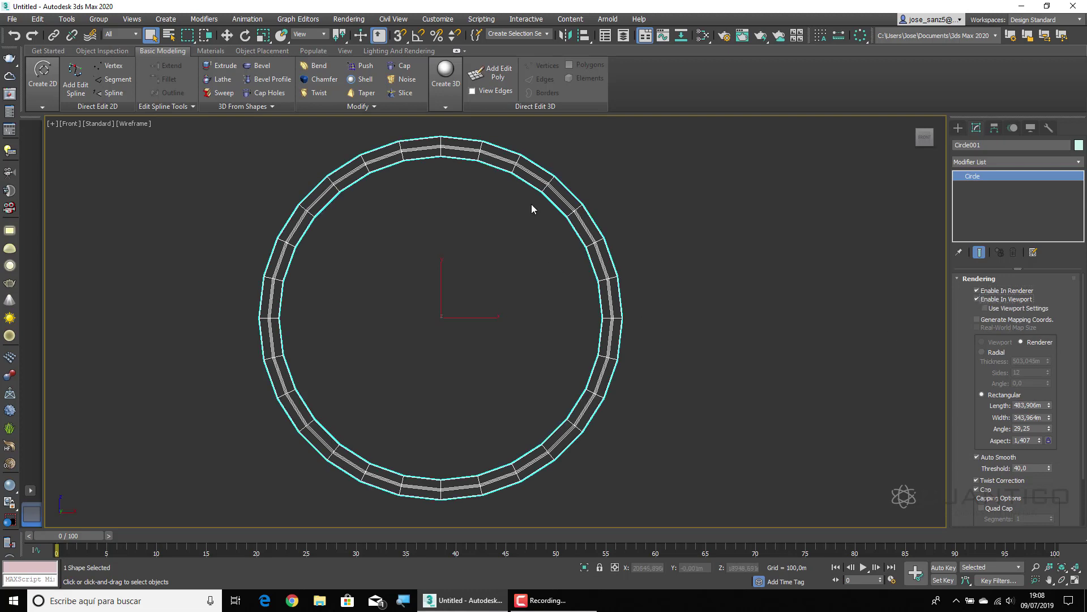
{"action": "key", "text": "alt+w"}
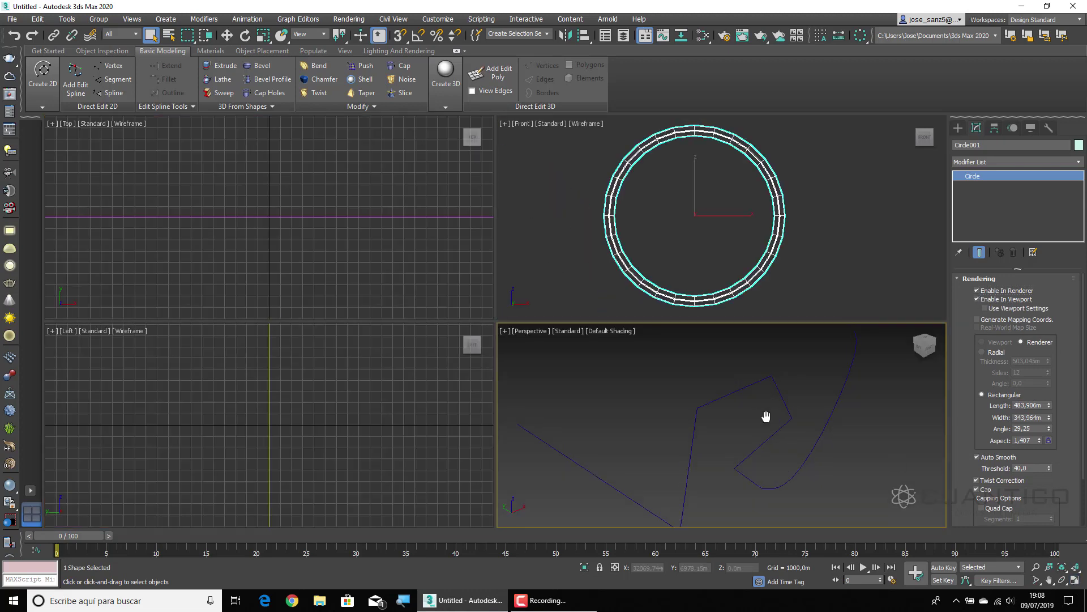
{"action": "scroll", "coordinate": [759, 430], "scroll_direction": "down", "scroll_amount": 3}
{"action": "scroll", "coordinate": [747, 441], "scroll_direction": "up", "scroll_amount": 3}
{"action": "middle_click_drag", "start_coordinate": [623, 364], "coordinate": [643, 426]}
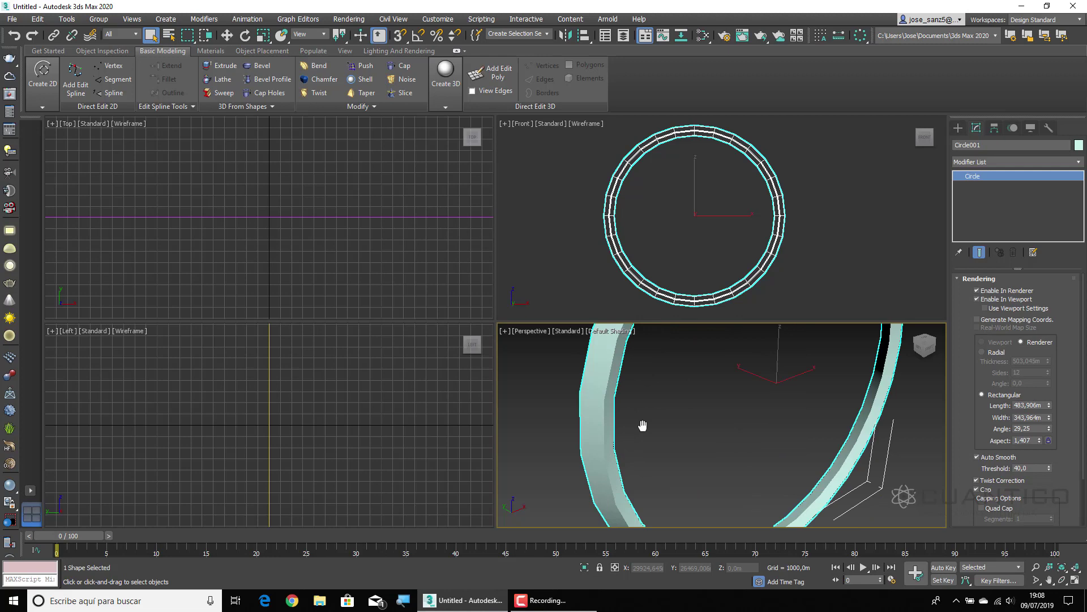
{"action": "middle_click_drag", "start_coordinate": [802, 223], "coordinate": [823, 223]}
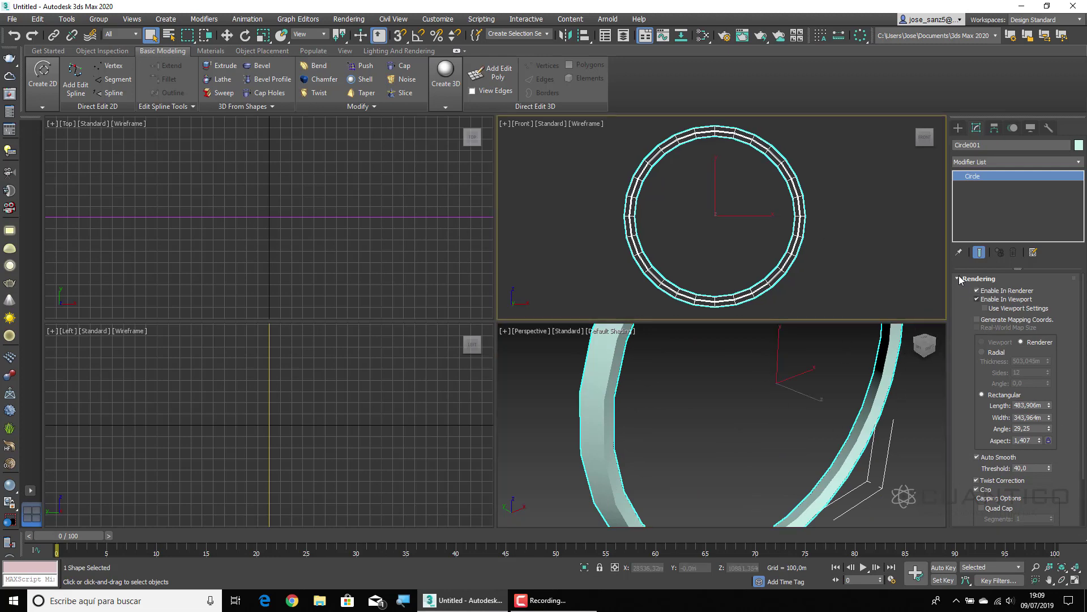
Turn off Enable In Renderer and Enable In Viewport for the circle and collapse its Rendering parameters
{"action": "left_click", "coordinate": [977, 290]}
{"action": "left_click", "coordinate": [977, 299]}
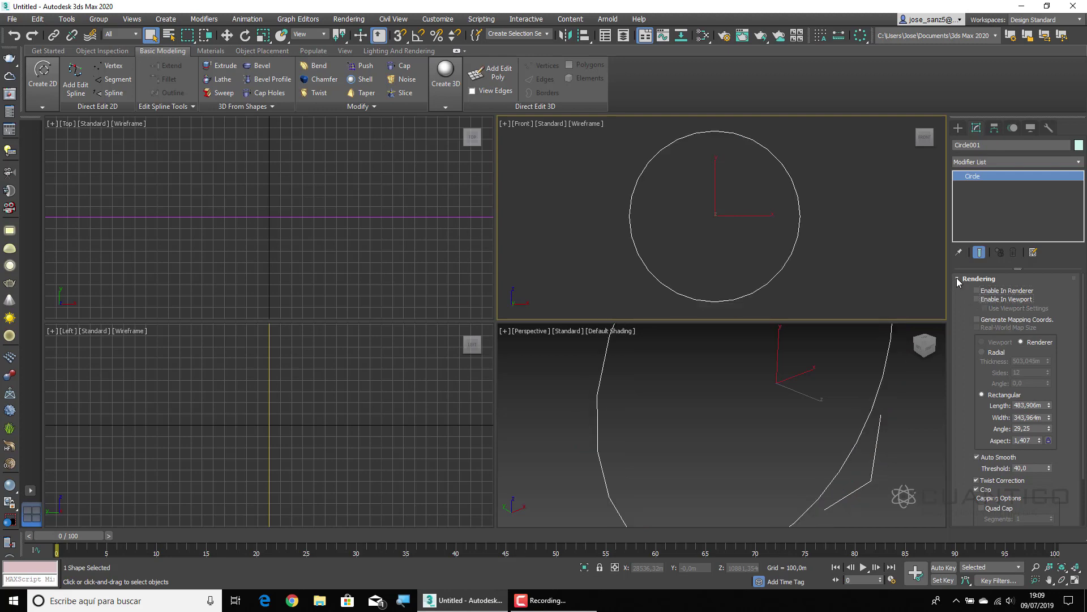
{"action": "left_click", "coordinate": [958, 281]}
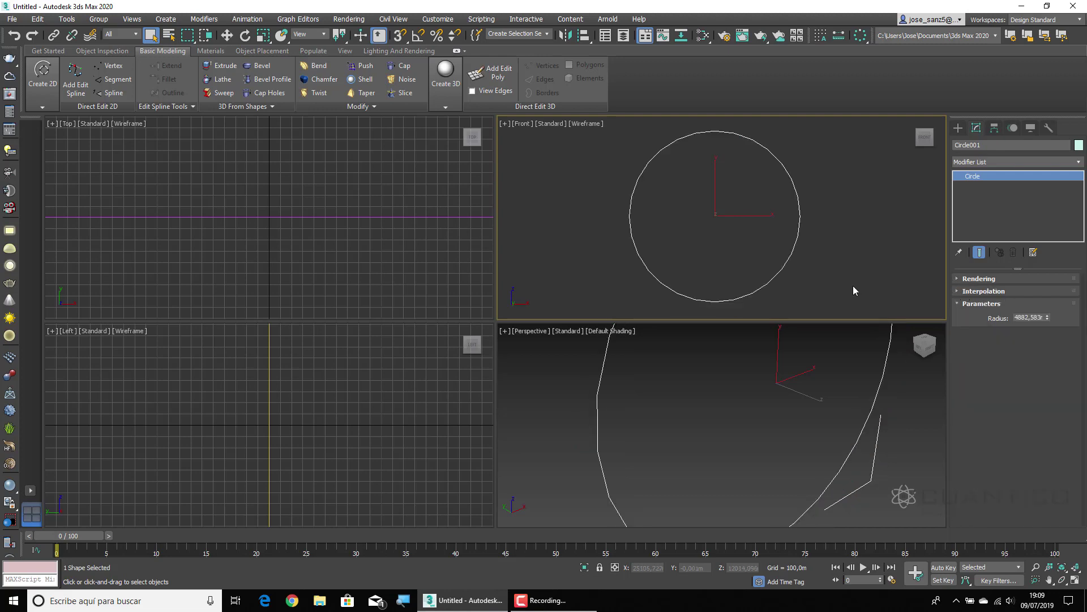
Maximize the Front view on the circle, expand its Interpolation parameters and set Steps to 0
{"action": "left_click", "coordinate": [1075, 580]}
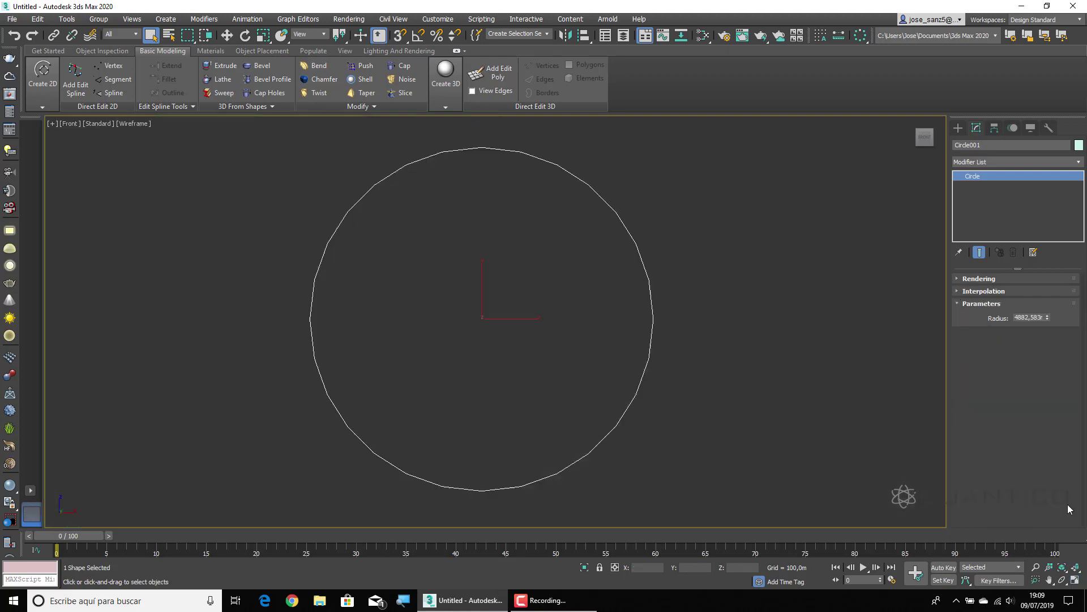
{"action": "left_click", "coordinate": [961, 291]}
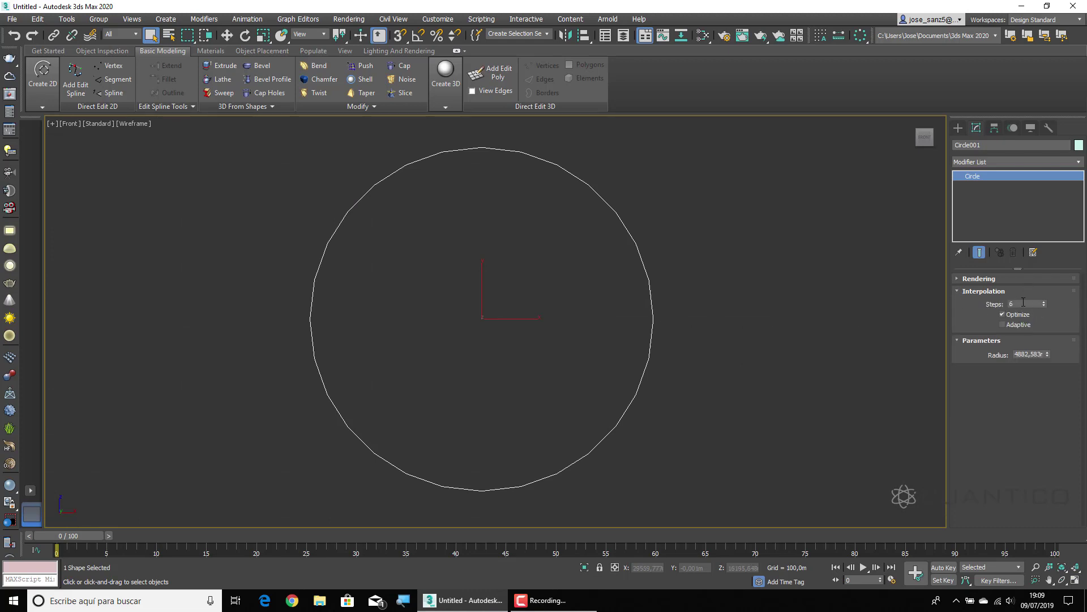
{"action": "scroll", "coordinate": [561, 233], "scroll_direction": "up", "scroll_amount": 5}
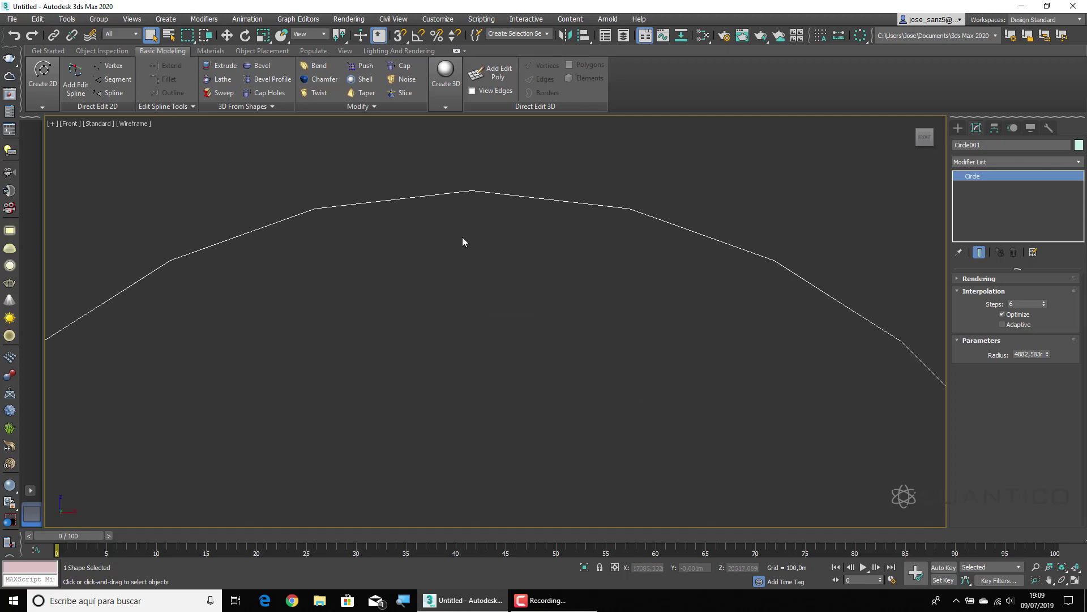
{"action": "right_click", "coordinate": [1043, 306]}
{"action": "scroll", "coordinate": [619, 323], "scroll_direction": "down", "scroll_amount": 5}
{"action": "middle_click_drag", "start_coordinate": [619, 323], "coordinate": [550, 178]}
{"action": "scroll", "coordinate": [601, 251], "scroll_direction": "down", "scroll_amount": 2}
{"action": "scroll", "coordinate": [582, 320], "scroll_direction": "up", "scroll_amount": 2}
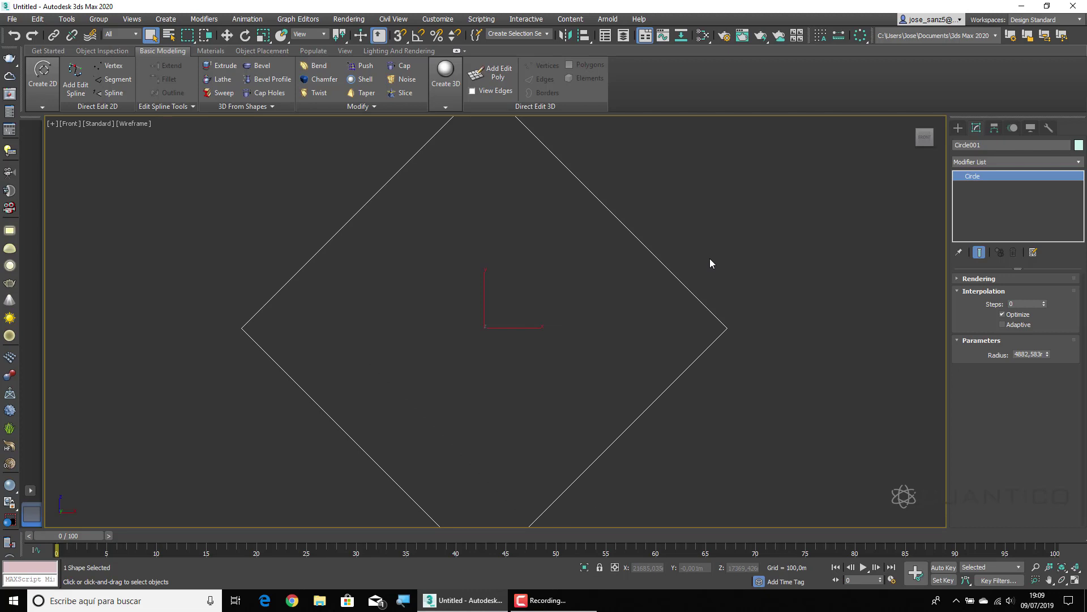
{"action": "scroll", "coordinate": [710, 263], "scroll_direction": "down", "scroll_amount": 2}
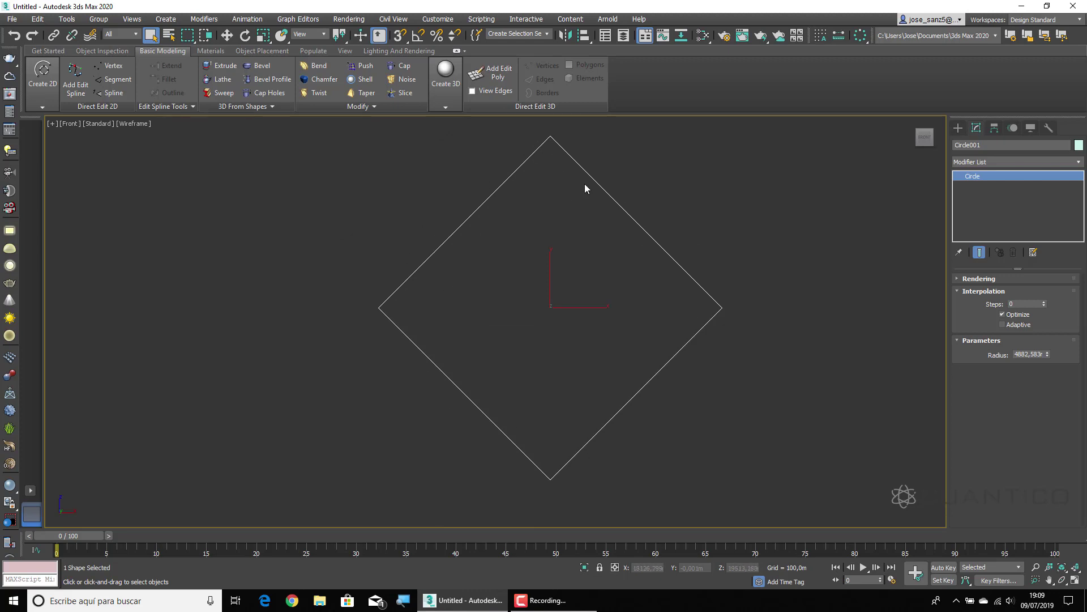
Increase the circle's interpolation Steps gradually through 1 and 2 up to 11
{"action": "left_click", "coordinate": [1045, 301]}
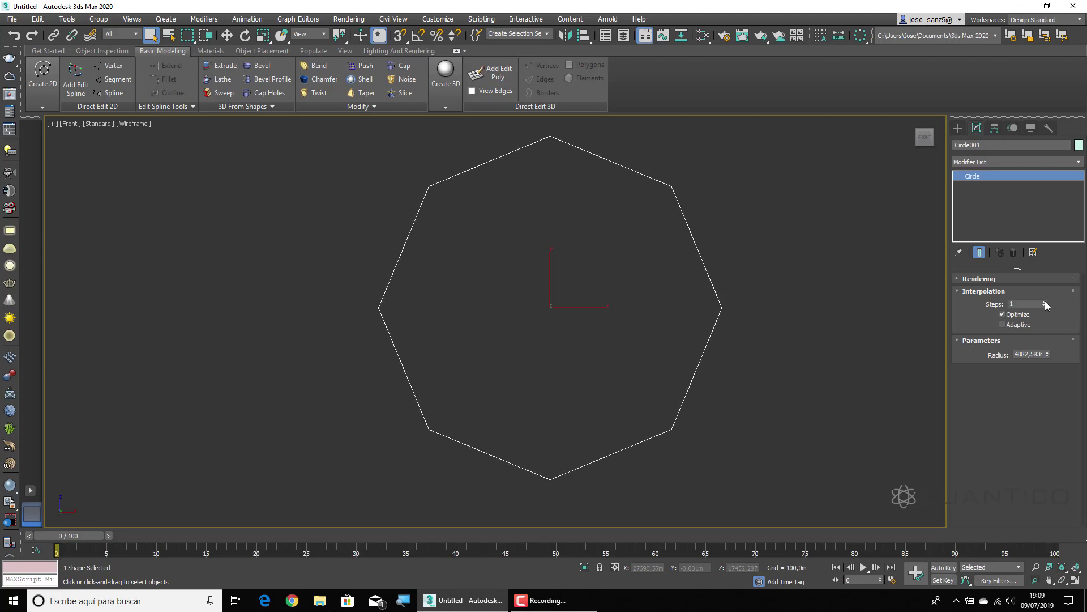
{"action": "left_click", "coordinate": [1045, 302]}
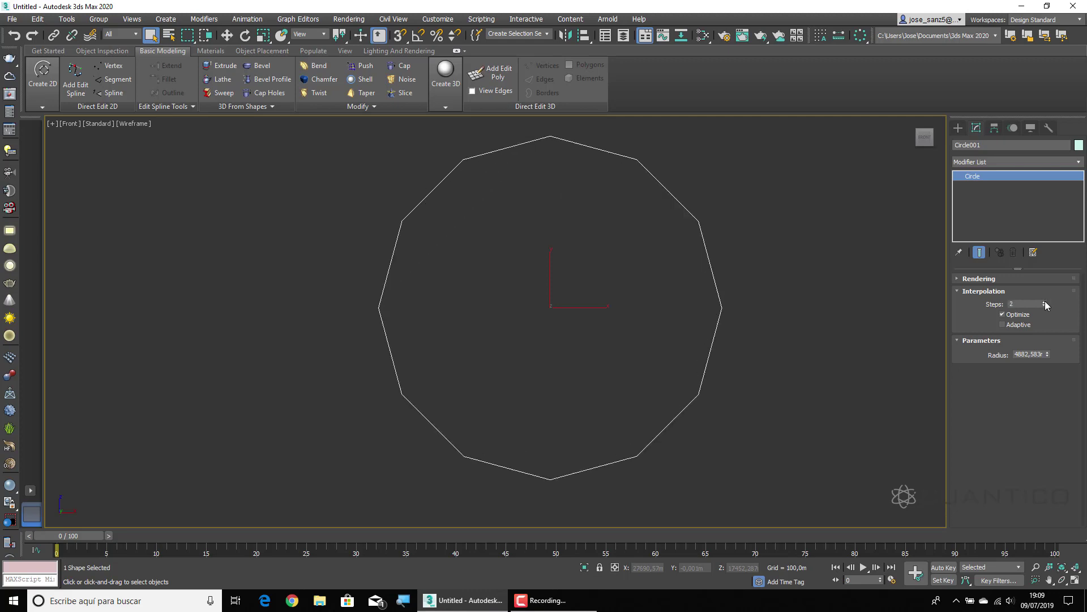
{"action": "left_click_drag", "start_coordinate": [1045, 302], "coordinate": [1045, 302]}
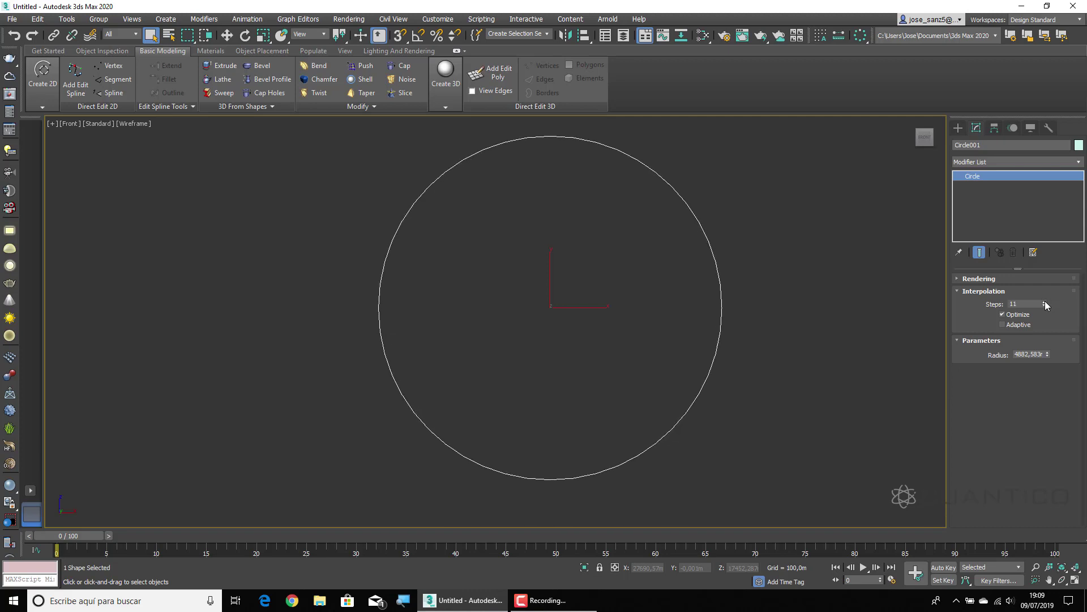
Increase the circle's interpolation Steps to 15 and 22, inspecting the smoothness of its upper curve up close
{"action": "scroll", "coordinate": [592, 266], "scroll_direction": "up", "scroll_amount": 10}
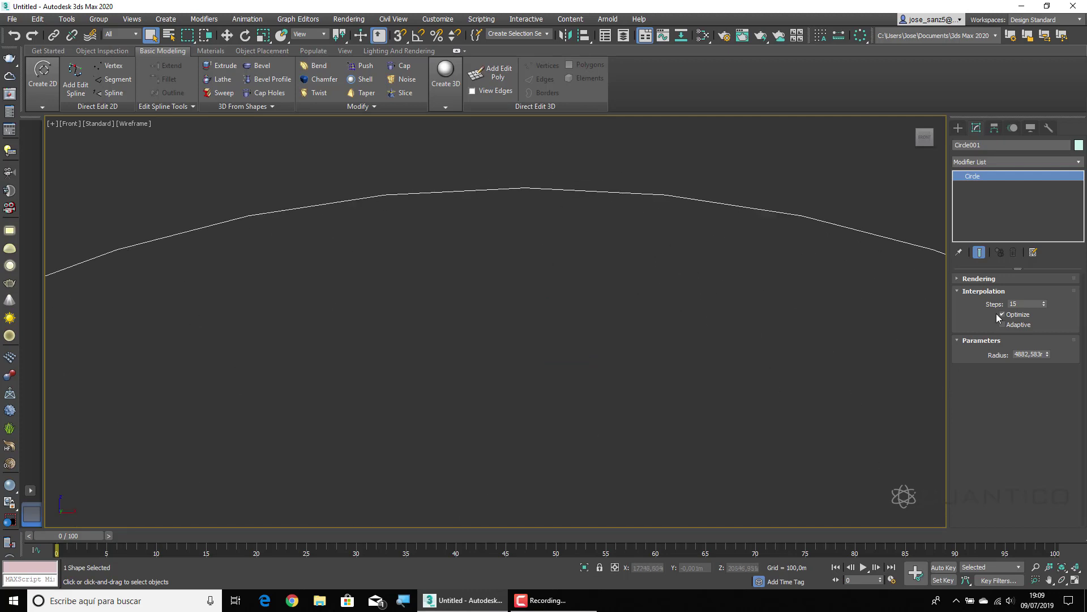
{"action": "left_click", "coordinate": [1044, 302]}
{"action": "left_click", "coordinate": [1044, 302]}
{"action": "left_click", "coordinate": [1045, 301]}
{"action": "scroll", "coordinate": [599, 275], "scroll_direction": "down", "scroll_amount": 5}
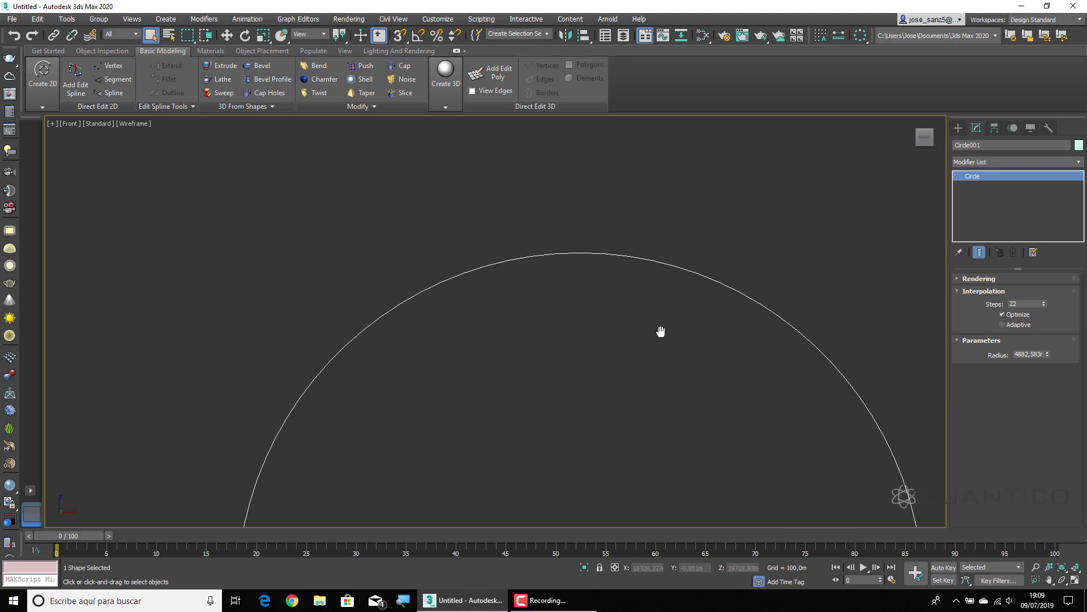
{"action": "scroll", "coordinate": [575, 242], "scroll_direction": "up", "scroll_amount": 4}
{"action": "scroll", "coordinate": [481, 291], "scroll_direction": "down", "scroll_amount": 2}
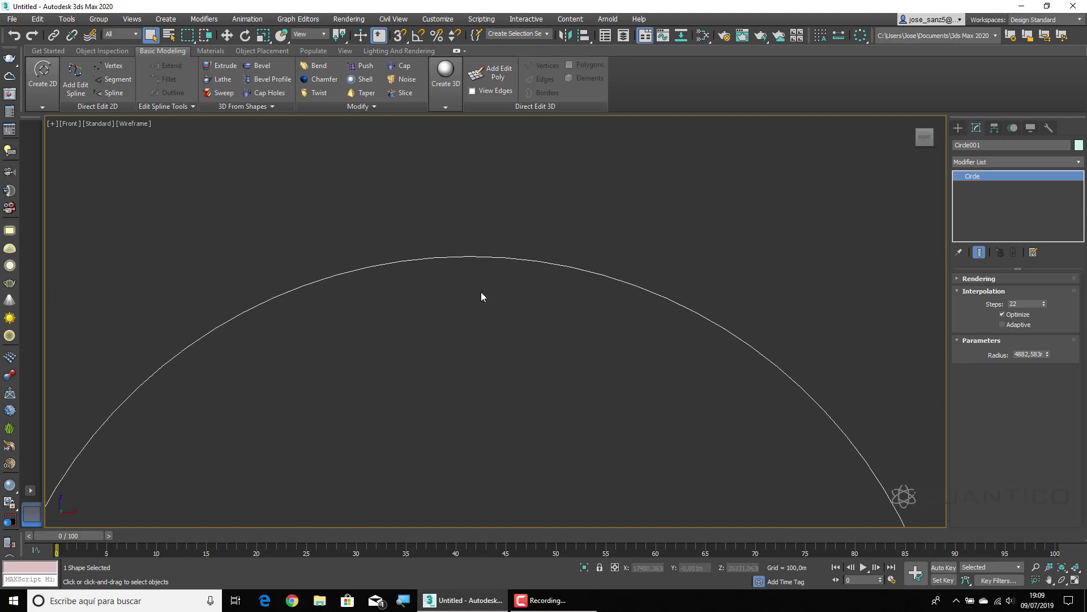
{"action": "scroll", "coordinate": [449, 253], "scroll_direction": "up", "scroll_amount": 5}
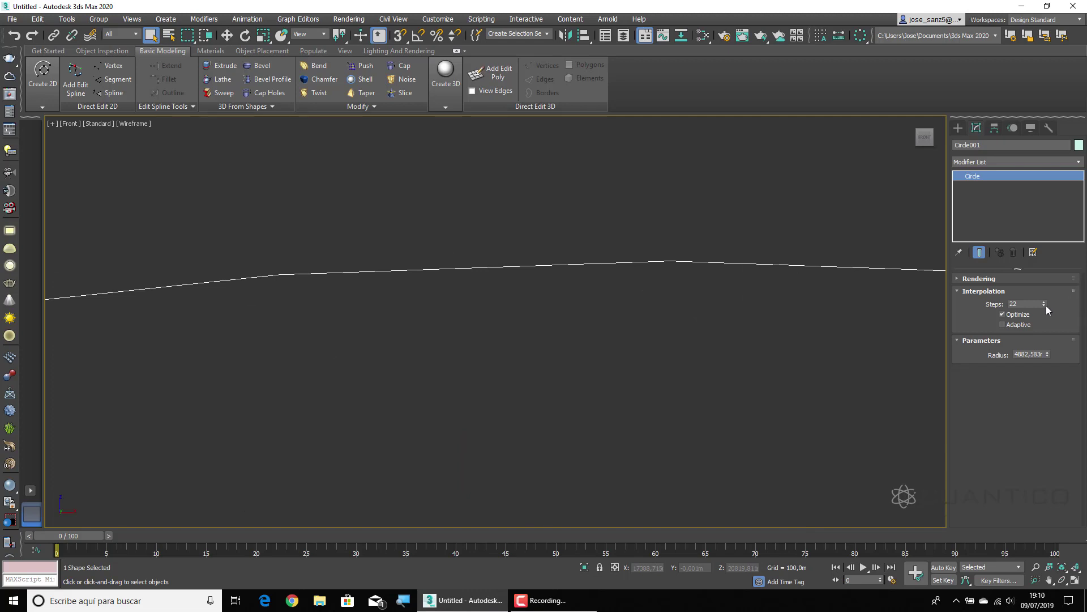
Lower the circle's interpolation Steps to 7, and raise it by one to 8
{"action": "left_click_drag", "start_coordinate": [1048, 307], "coordinate": [1047, 307]}
{"action": "scroll", "coordinate": [546, 291], "scroll_direction": "down", "scroll_amount": 5}
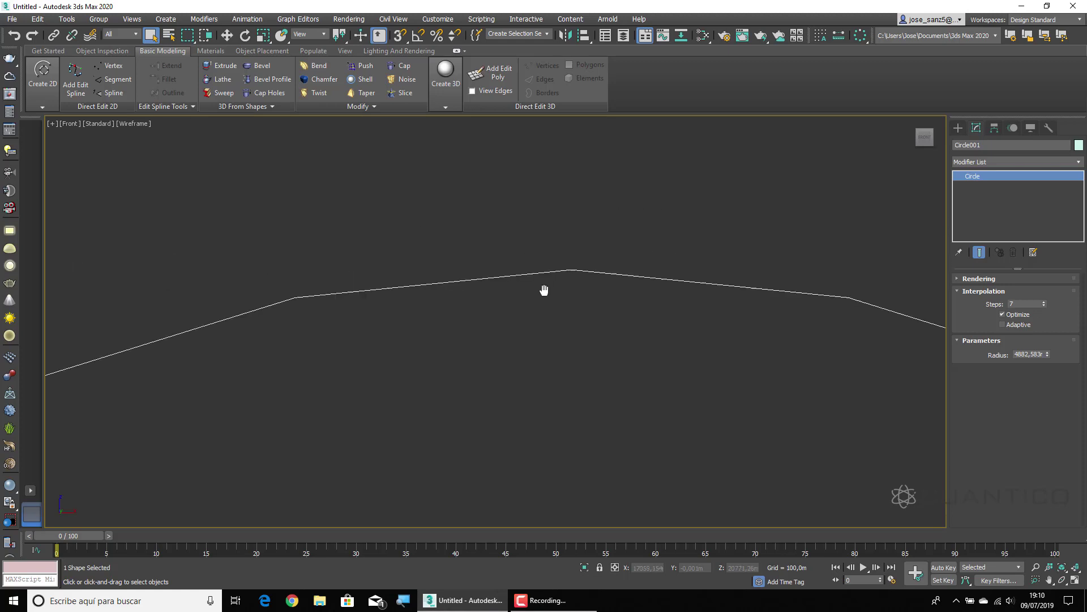
{"action": "scroll", "coordinate": [544, 291], "scroll_direction": "up", "scroll_amount": 2}
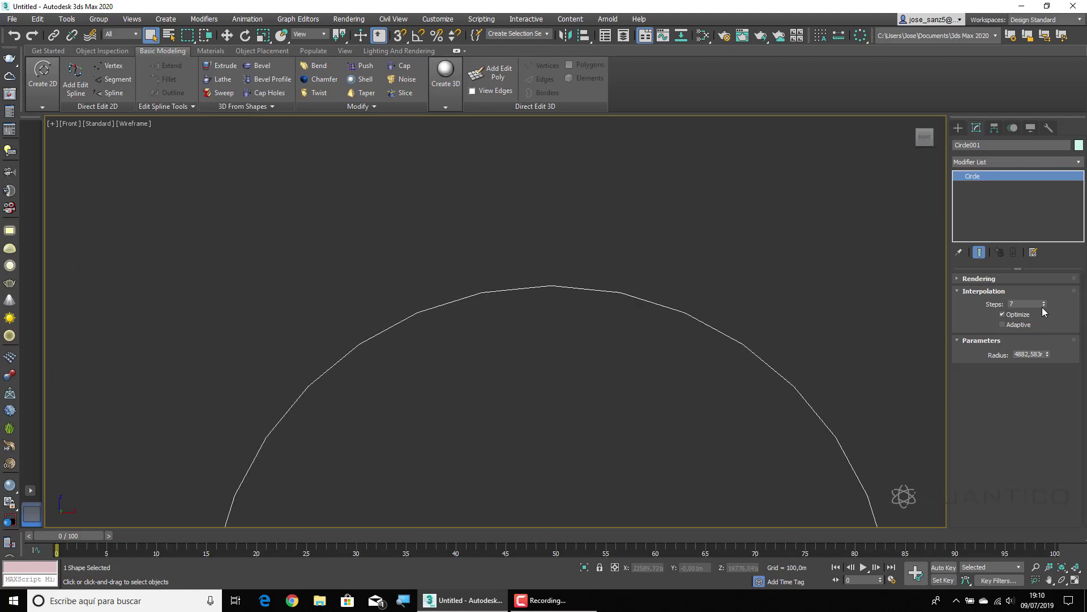
{"action": "left_click", "coordinate": [1044, 302]}
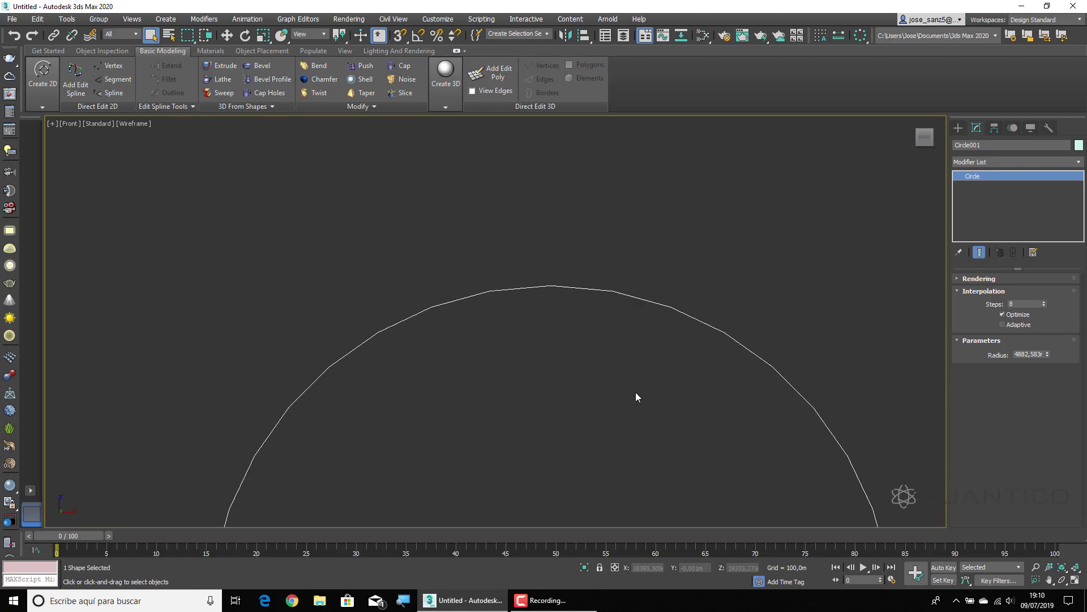
Select the blue line with the curved end, set its interpolation Steps to 15 and collapse the Interpolation parameters
{"action": "scroll", "coordinate": [635, 391], "scroll_direction": "down", "scroll_amount": 6}
{"action": "middle_click_drag", "start_coordinate": [694, 393], "coordinate": [698, 271]}
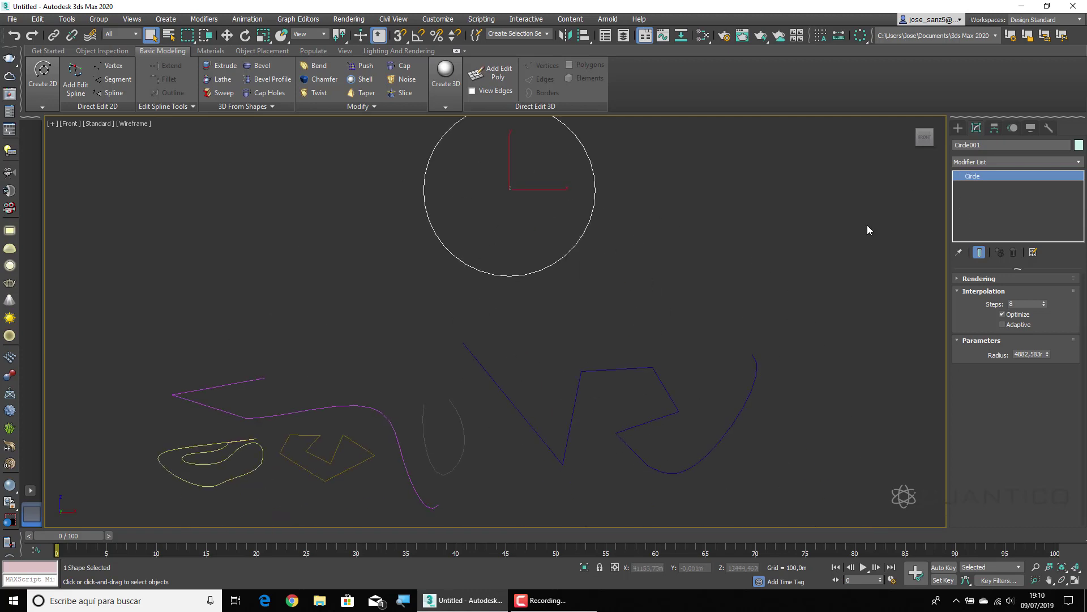
{"action": "left_click", "coordinate": [788, 406]}
{"action": "left_click", "coordinate": [755, 380]}
{"action": "middle_click_drag", "start_coordinate": [767, 456], "coordinate": [759, 363]}
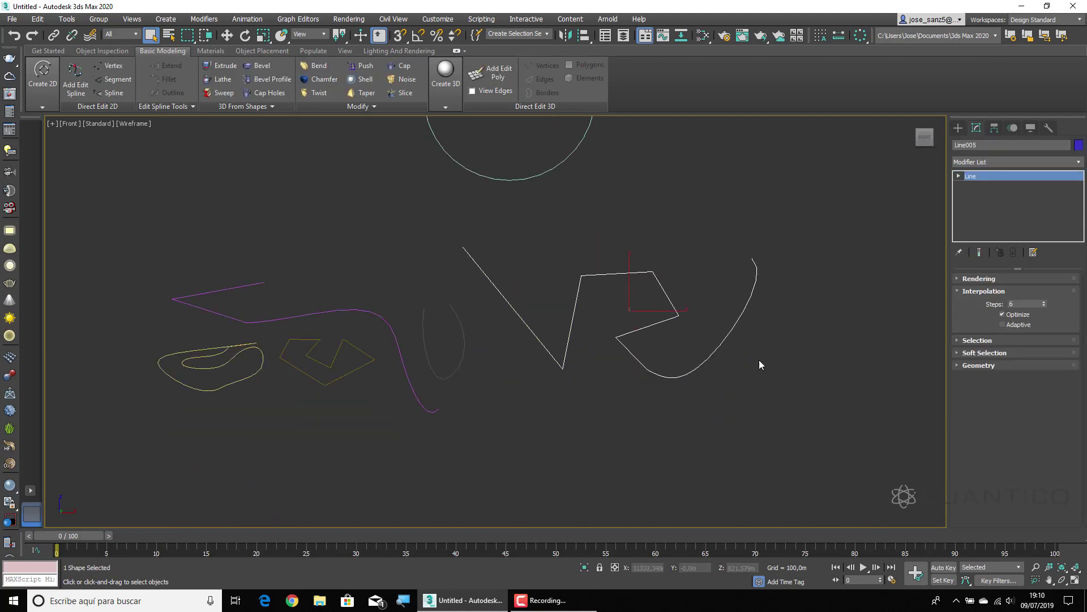
{"action": "scroll", "coordinate": [743, 333], "scroll_direction": "up", "scroll_amount": 5}
{"action": "scroll", "coordinate": [479, 514], "scroll_direction": "up", "scroll_amount": 2}
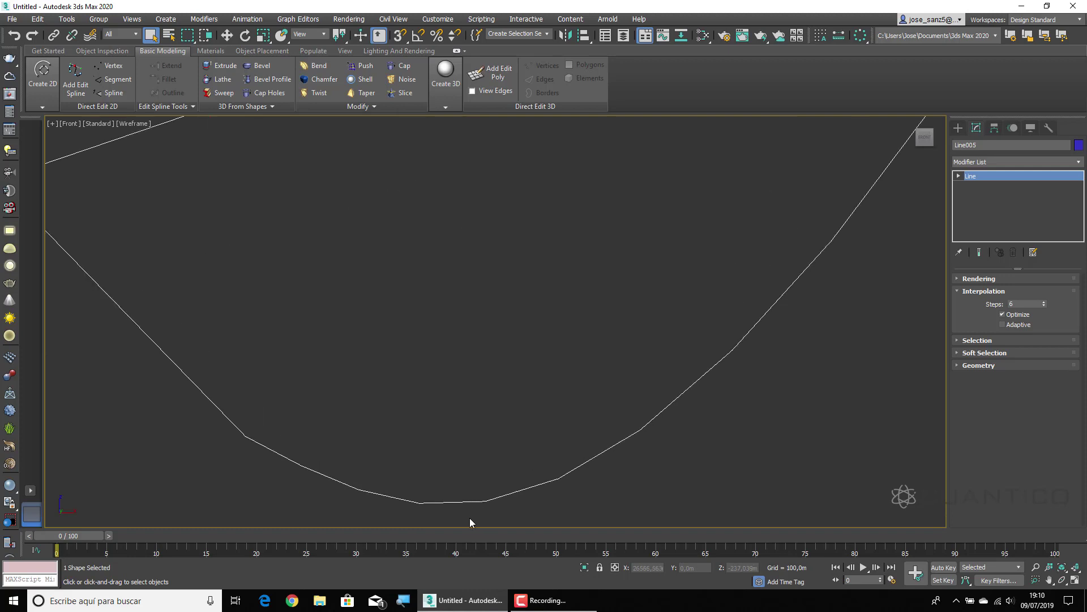
{"action": "scroll", "coordinate": [470, 517], "scroll_direction": "down", "scroll_amount": 3}
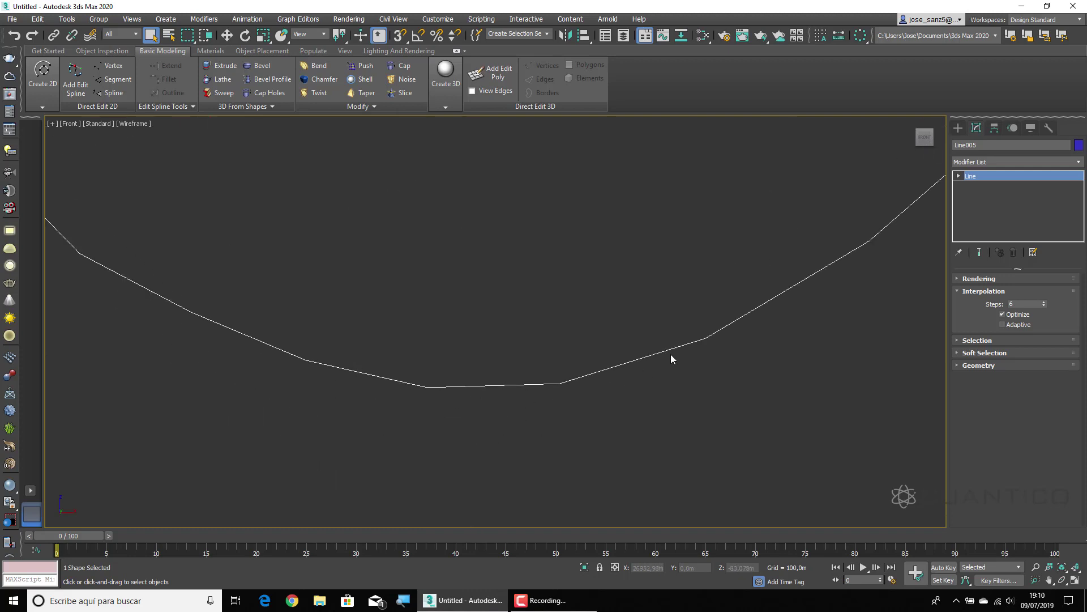
{"action": "left_click", "coordinate": [1044, 302]}
{"action": "left_click", "coordinate": [1044, 302]}
{"action": "left_click", "coordinate": [1044, 302]}
{"action": "left_click", "coordinate": [1044, 302]}
{"action": "left_click", "coordinate": [1045, 302]}
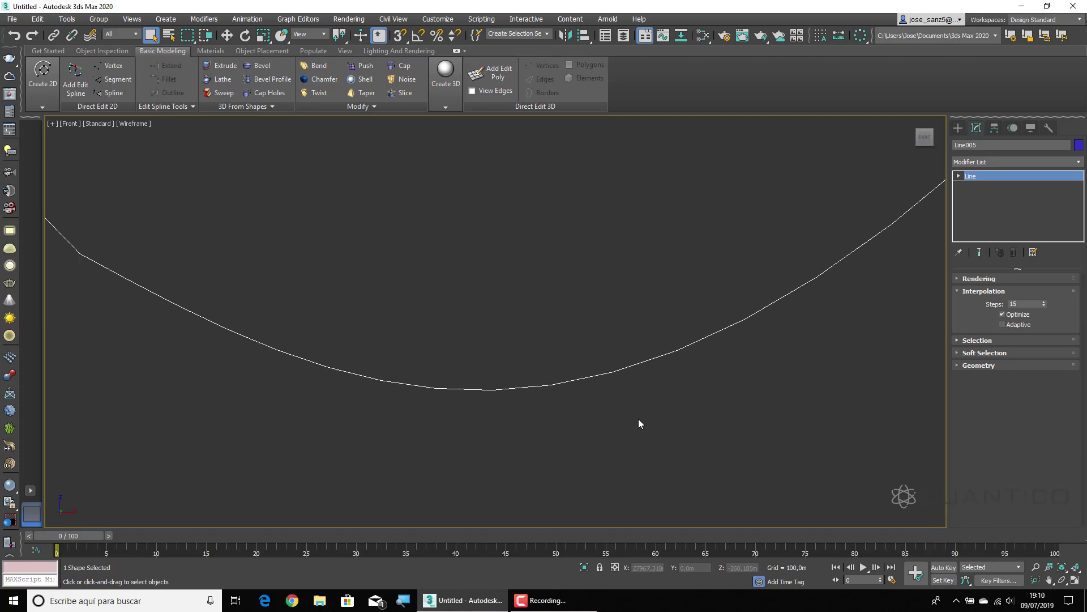
{"action": "scroll", "coordinate": [589, 419], "scroll_direction": "down", "scroll_amount": 3}
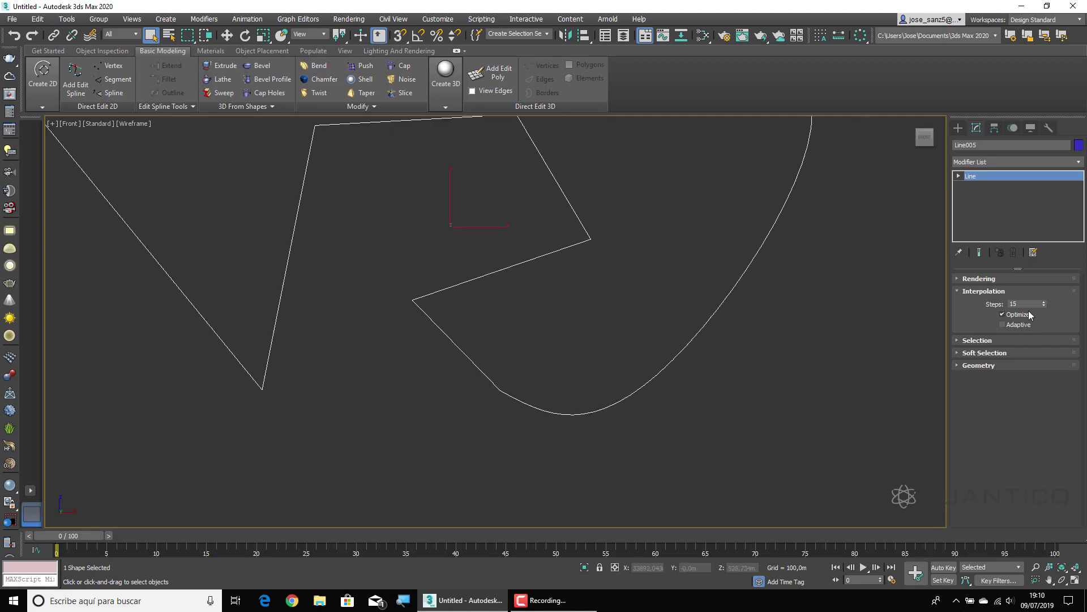
{"action": "double_click", "coordinate": [1014, 304]}
{"action": "left_click", "coordinate": [959, 290]}
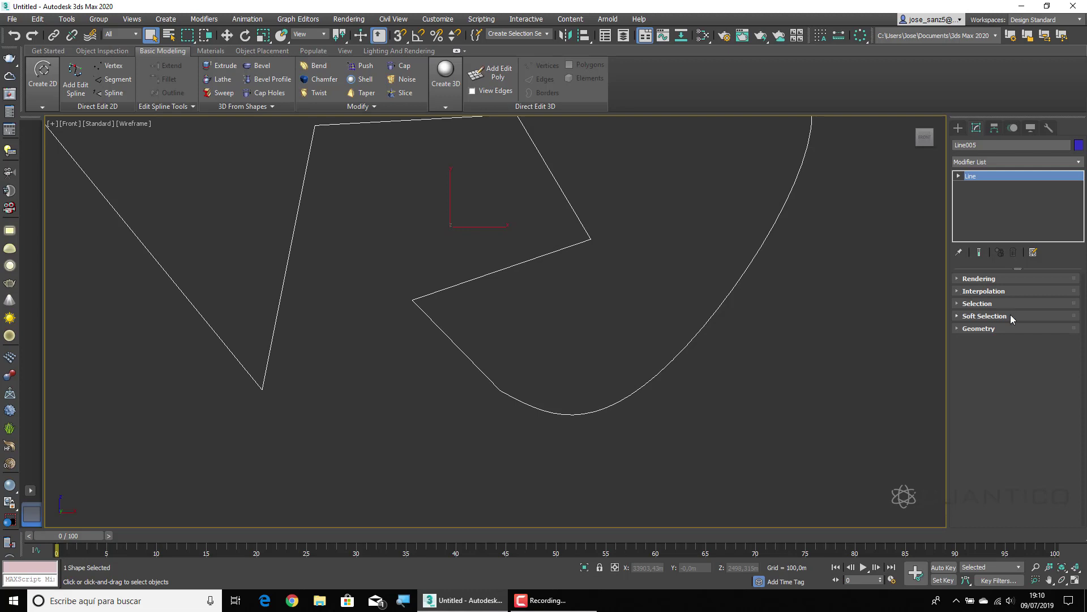
Expand the line's Selection parameters and go through its Vertex, Segment and Spline levels, returning to Vertex
{"action": "left_click", "coordinate": [959, 304]}
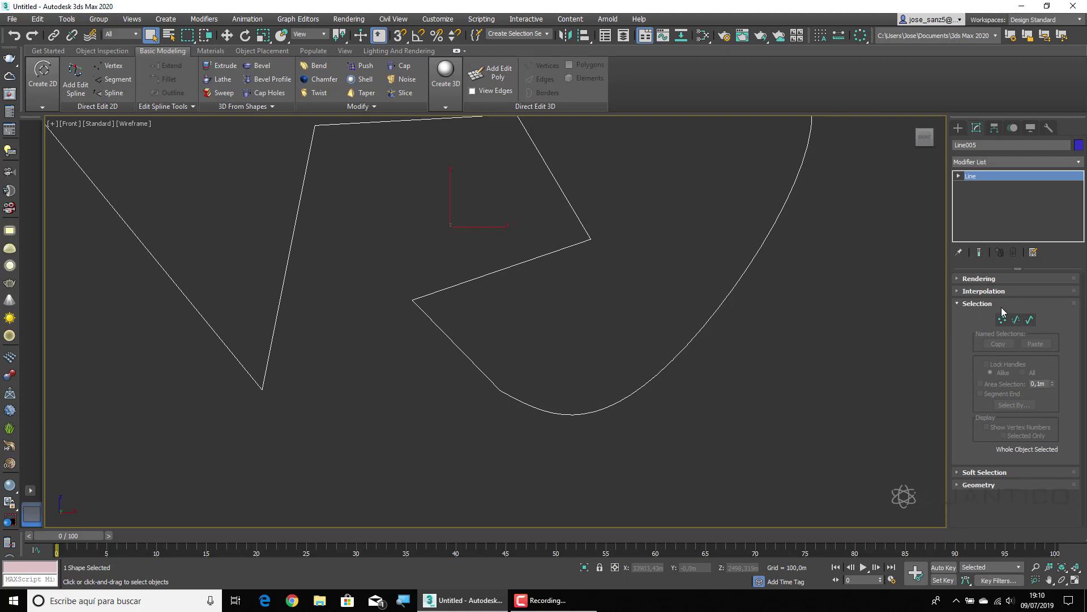
{"action": "left_click", "coordinate": [959, 176]}
{"action": "left_click", "coordinate": [981, 187]}
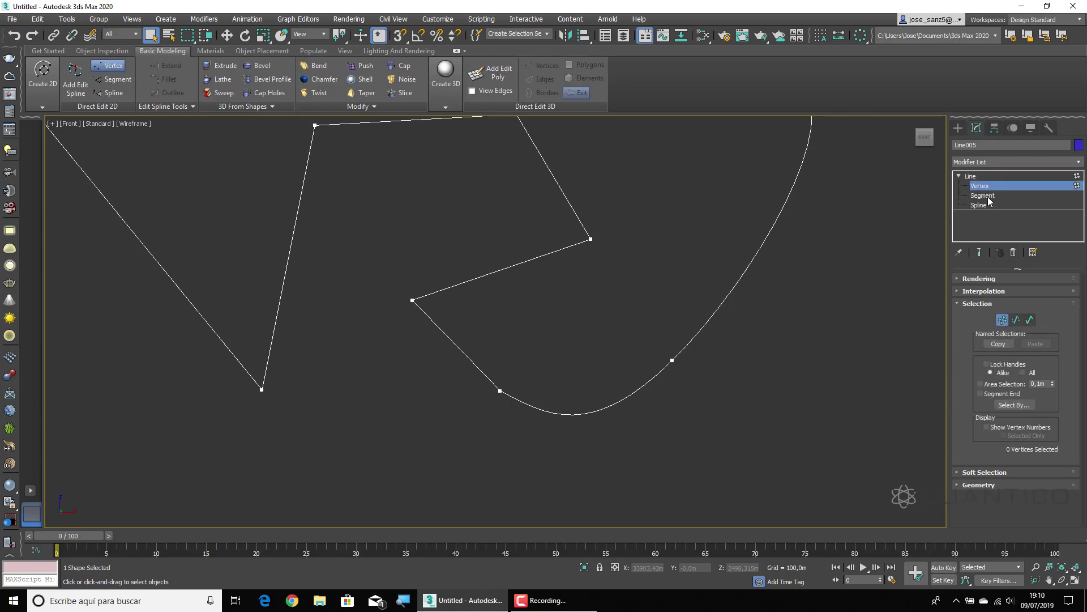
{"action": "left_click", "coordinate": [988, 196]}
{"action": "left_click", "coordinate": [985, 205]}
{"action": "left_click", "coordinate": [980, 187]}
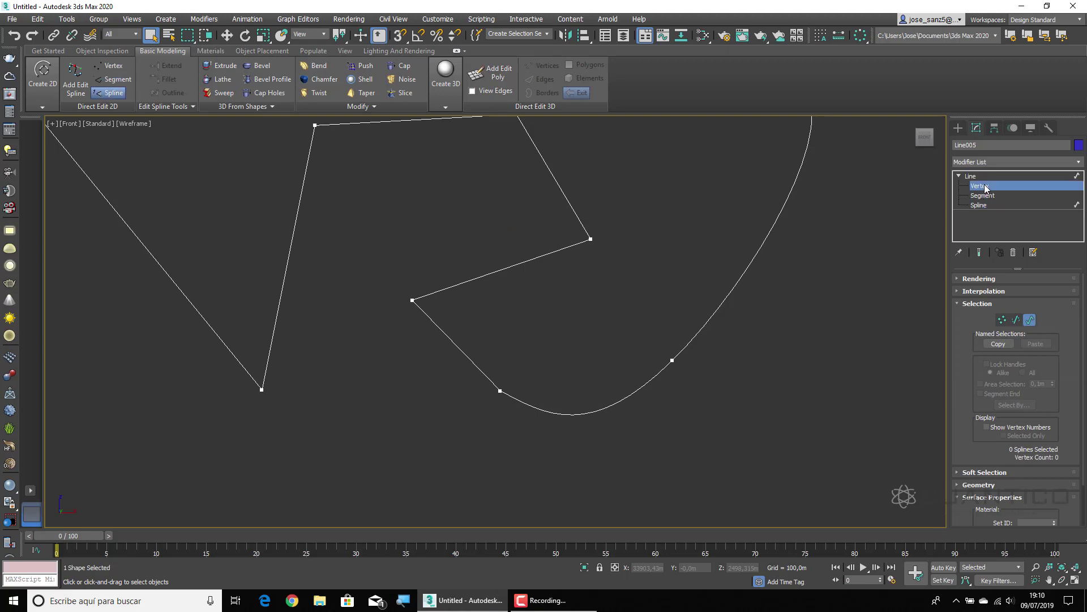
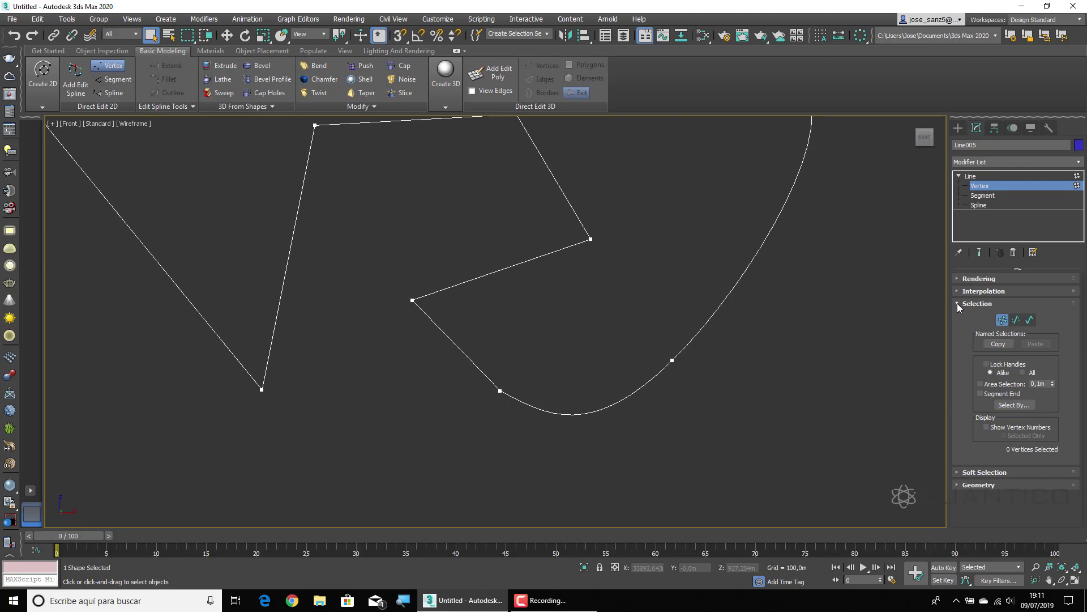
Show the Soft Selection parameters in place of Selection, view the line's vertices, then exit vertex editing and deselect the line
{"action": "left_click", "coordinate": [958, 304]}
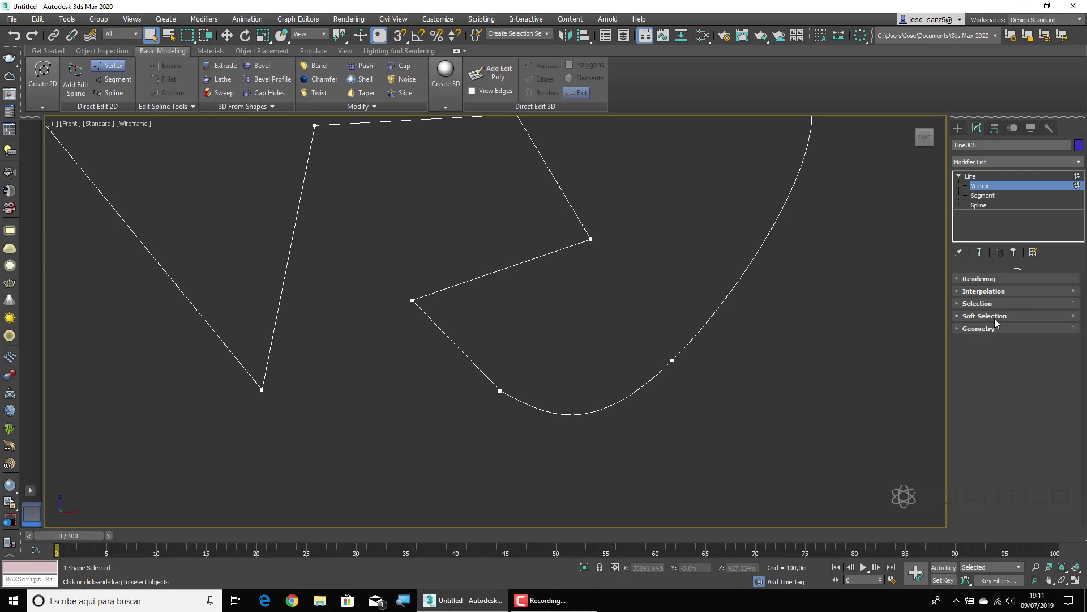
{"action": "left_click", "coordinate": [958, 316]}
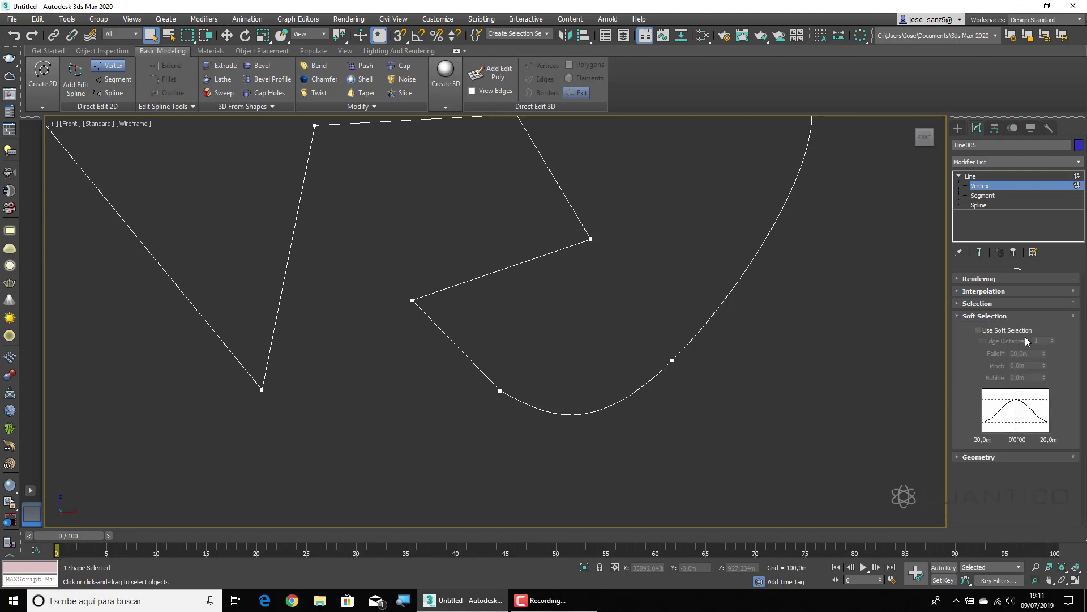
{"action": "middle_click_drag", "start_coordinate": [720, 412], "coordinate": [702, 418]}
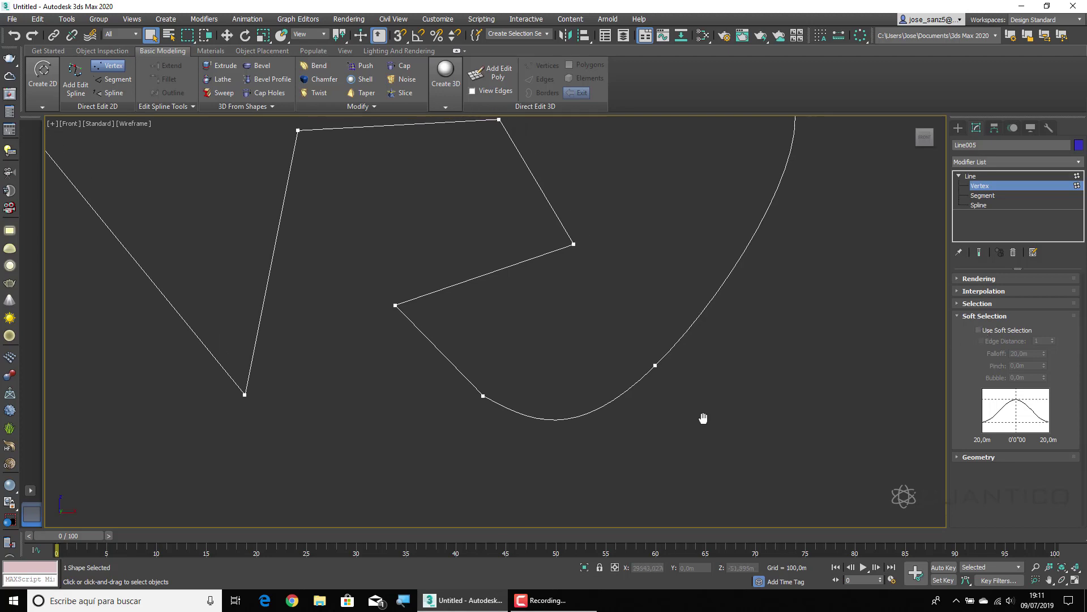
{"action": "scroll", "coordinate": [703, 418], "scroll_direction": "down", "scroll_amount": 8}
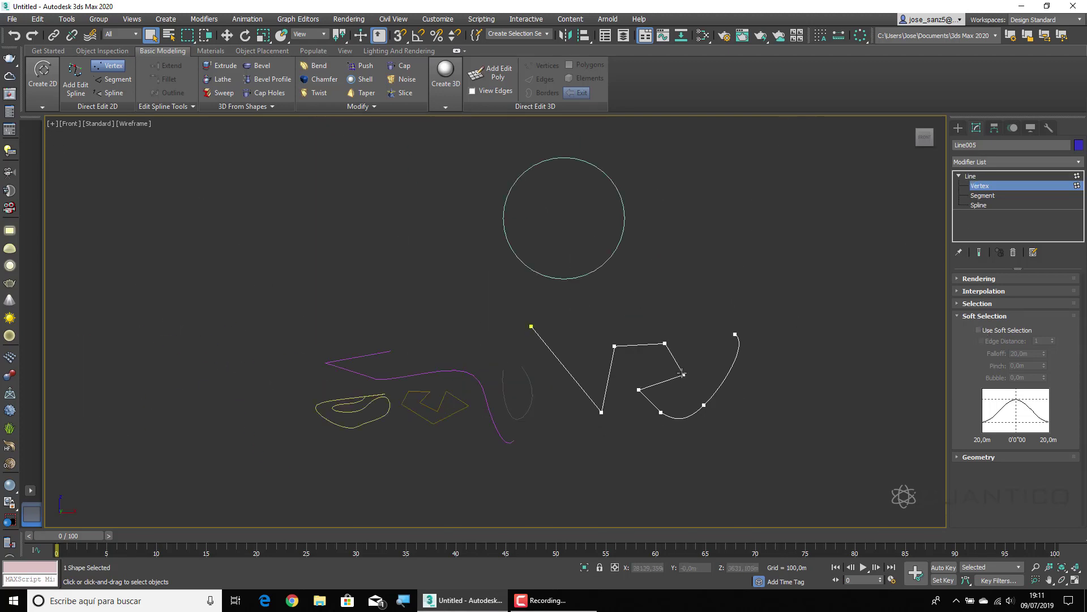
{"action": "scroll", "coordinate": [724, 397], "scroll_direction": "up", "scroll_amount": 3}
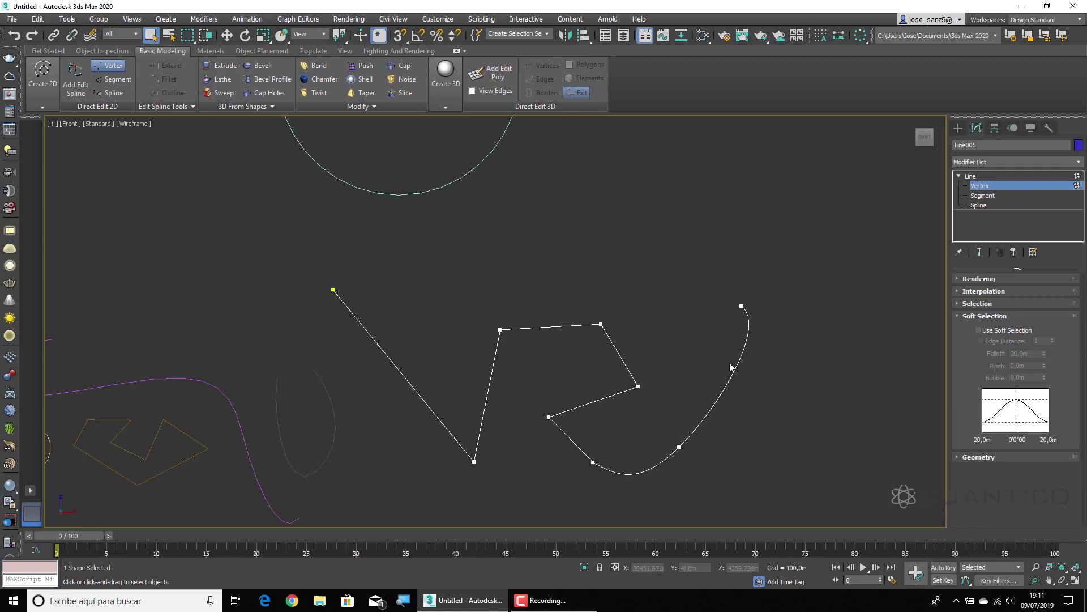
{"action": "scroll", "coordinate": [729, 371], "scroll_direction": "down", "scroll_amount": 3}
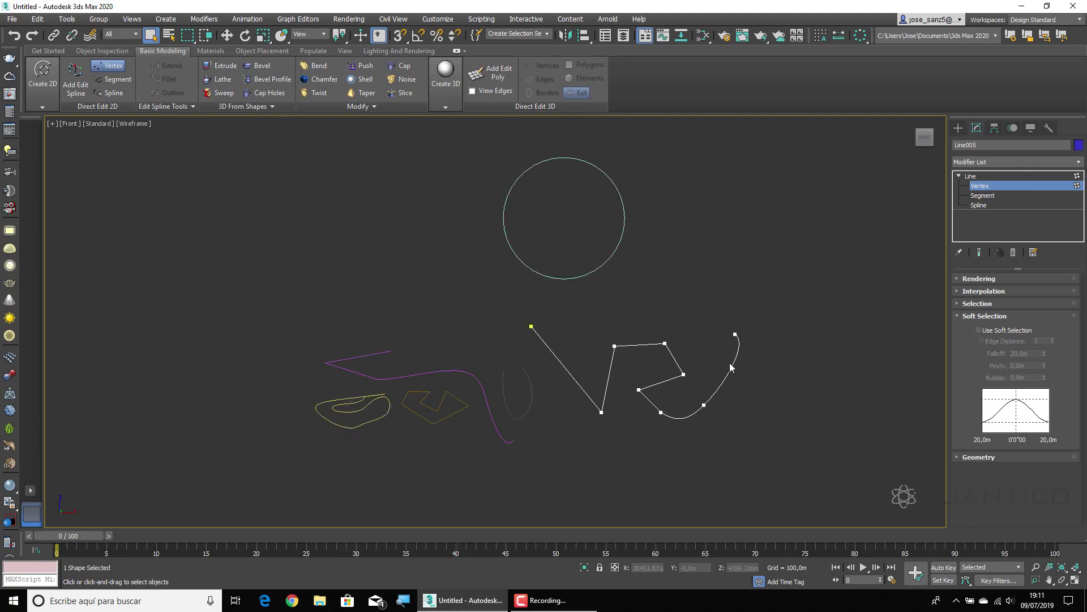
{"action": "left_click", "coordinate": [970, 177]}
{"action": "left_click", "coordinate": [392, 297]}
Draw a closed, irregular multi-lobed outline with the Line tool in the empty area above the existing splines
{"action": "scroll", "coordinate": [392, 298], "scroll_direction": "up", "scroll_amount": 3}
{"action": "left_click", "coordinate": [958, 128]}
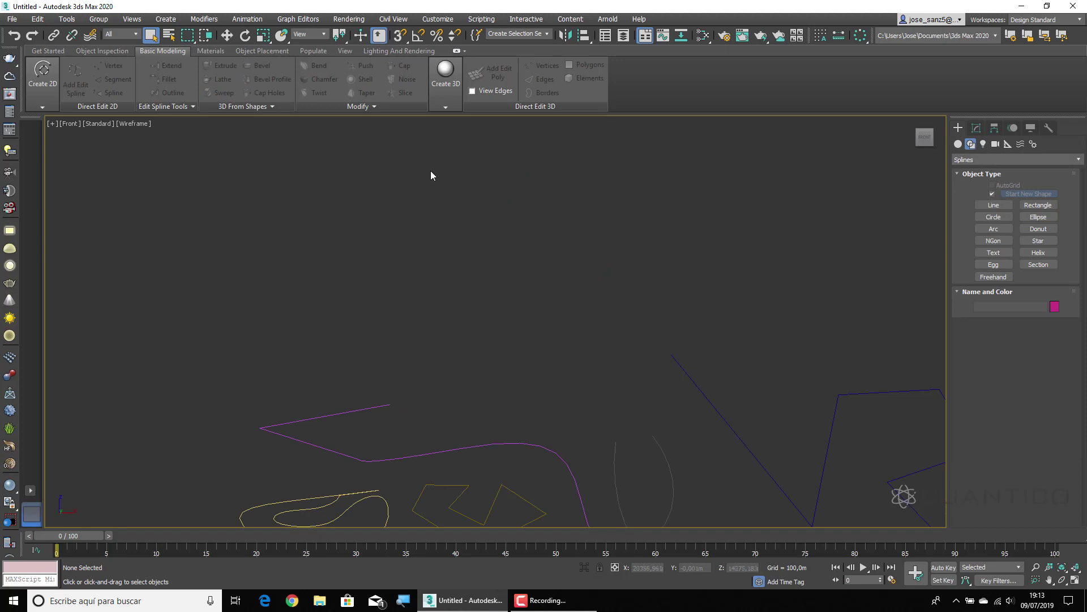
{"action": "left_click", "coordinate": [43, 107]}
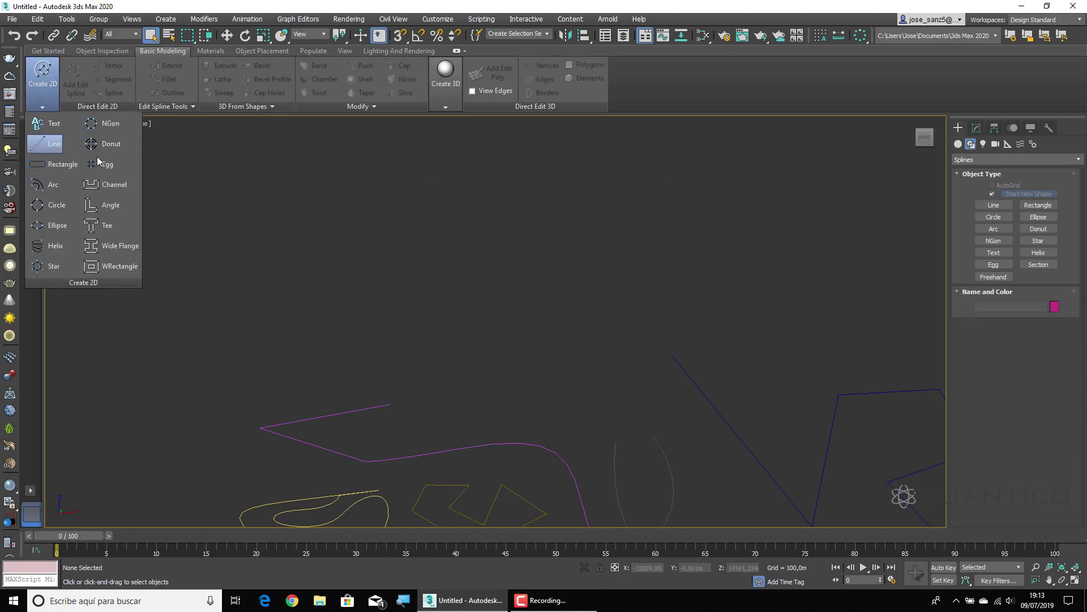
{"action": "left_click", "coordinate": [51, 144]}
{"action": "scroll", "coordinate": [486, 338], "scroll_direction": "up", "scroll_amount": 5}
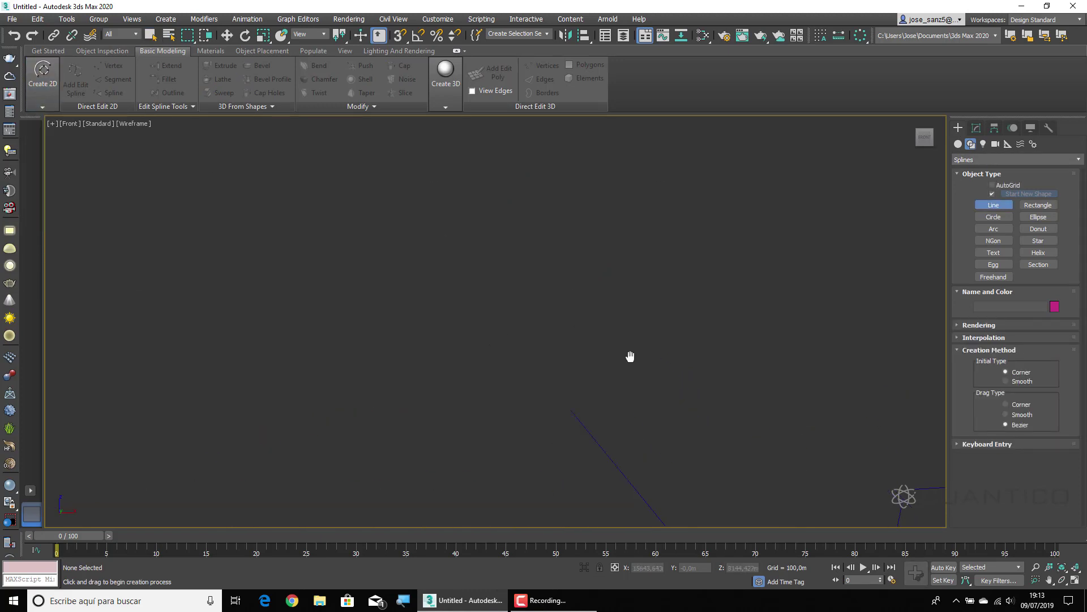
{"action": "scroll", "coordinate": [631, 356], "scroll_direction": "down", "scroll_amount": 2}
{"action": "left_click", "coordinate": [502, 273]}
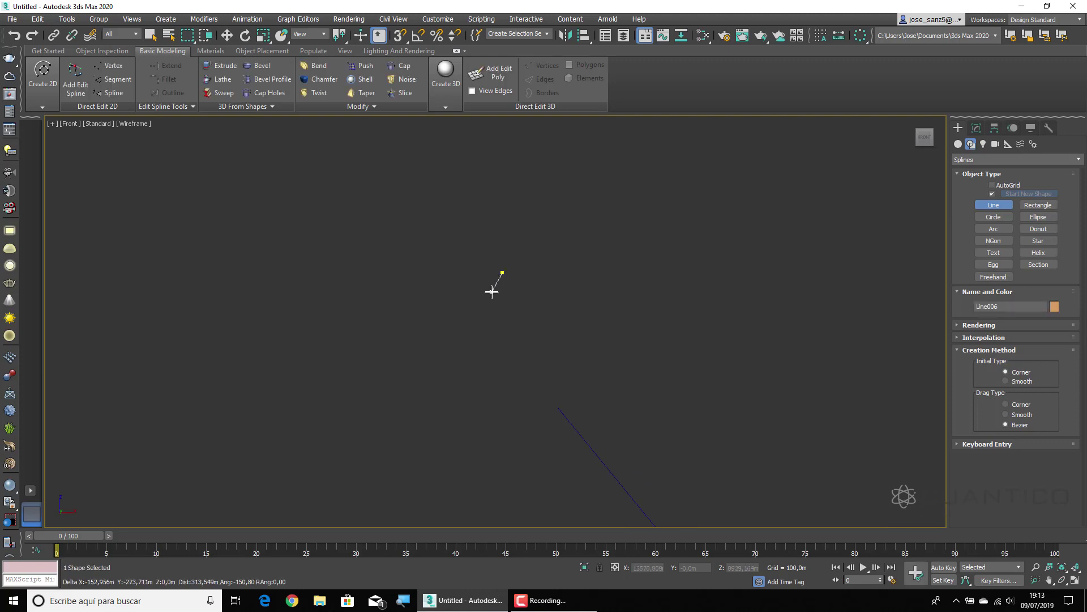
{"action": "left_click", "coordinate": [491, 291]}
{"action": "left_click", "coordinate": [496, 307]}
{"action": "left_click", "coordinate": [518, 311]}
{"action": "left_click", "coordinate": [536, 310]}
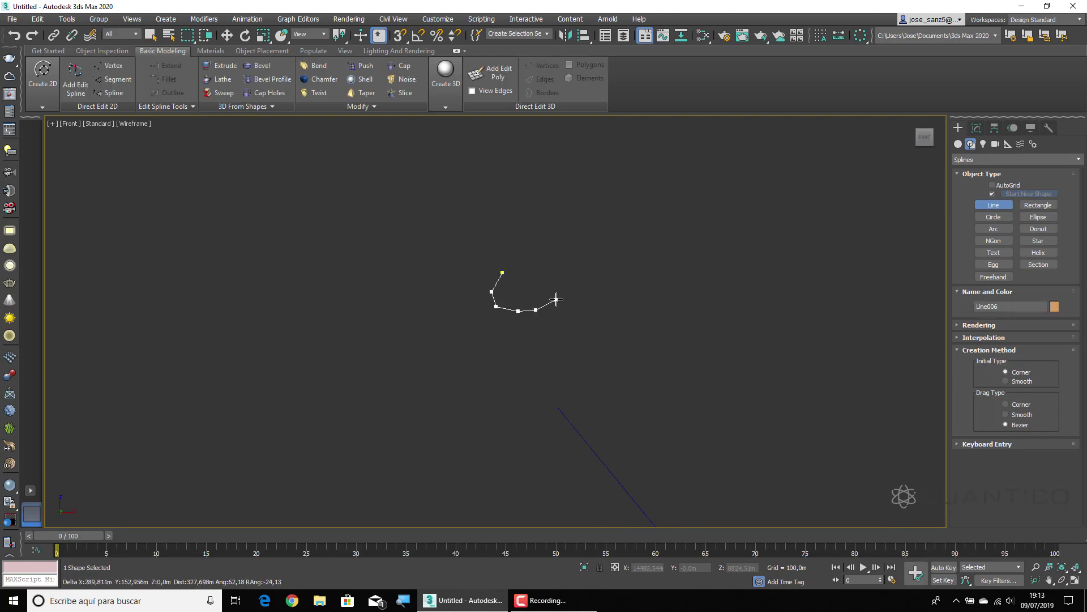
{"action": "left_click", "coordinate": [556, 299]}
{"action": "left_click", "coordinate": [558, 278]}
{"action": "left_click", "coordinate": [538, 284]}
{"action": "left_click", "coordinate": [524, 291]}
{"action": "left_click", "coordinate": [514, 290]}
{"action": "left_click", "coordinate": [522, 274]}
{"action": "left_click", "coordinate": [525, 267]}
{"action": "left_click", "coordinate": [546, 258]}
{"action": "left_click", "coordinate": [566, 232]}
{"action": "left_click", "coordinate": [559, 216]}
{"action": "left_click", "coordinate": [550, 225]}
{"action": "left_click", "coordinate": [544, 233]}
{"action": "left_click", "coordinate": [512, 223]}
{"action": "left_click", "coordinate": [507, 205]}
{"action": "left_click", "coordinate": [485, 192]}
{"action": "left_click", "coordinate": [459, 203]}
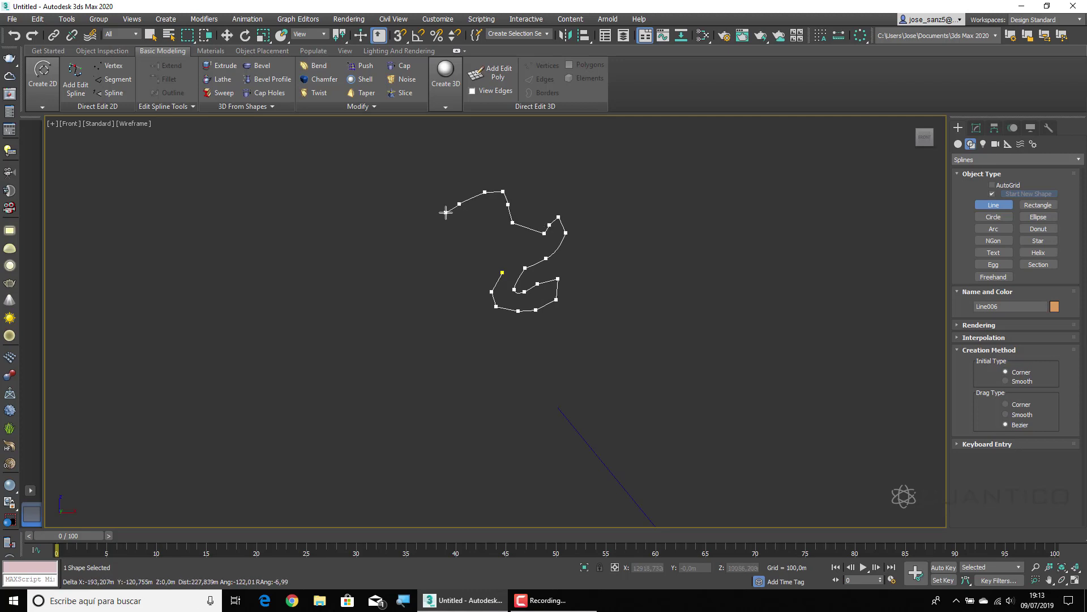
{"action": "left_click", "coordinate": [446, 212]}
{"action": "left_click", "coordinate": [447, 223]}
{"action": "left_click", "coordinate": [464, 221]}
{"action": "left_click", "coordinate": [493, 212]}
{"action": "left_click", "coordinate": [509, 242]}
{"action": "left_click", "coordinate": [464, 245]}
{"action": "left_click", "coordinate": [441, 254]}
{"action": "left_click", "coordinate": [434, 265]}
{"action": "left_click", "coordinate": [452, 267]}
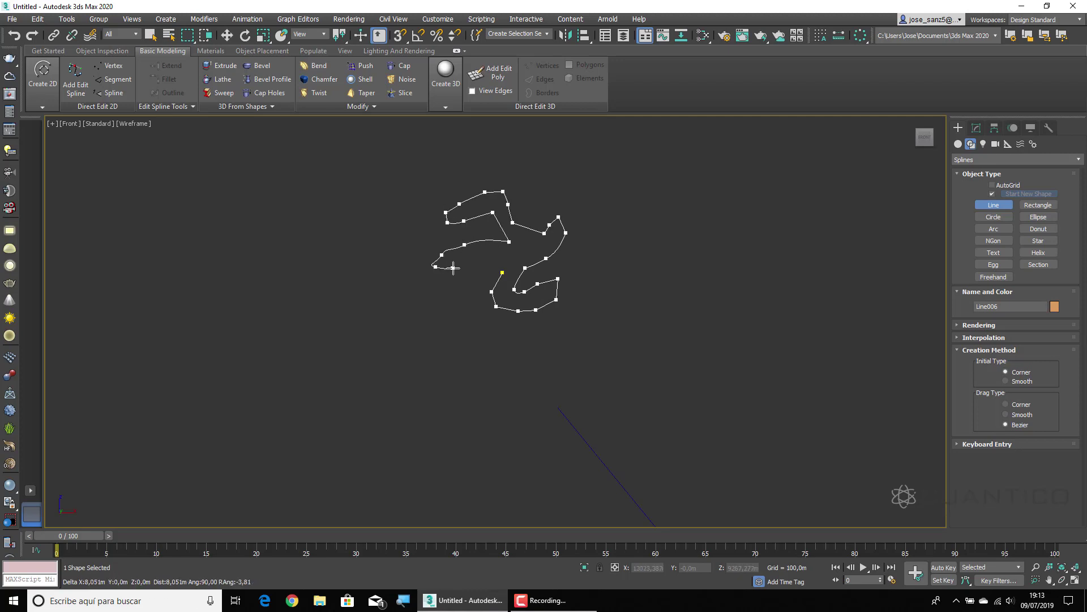
{"action": "left_click", "coordinate": [476, 260]}
{"action": "left_click", "coordinate": [517, 257]}
{"action": "left_click", "coordinate": [491, 291]}
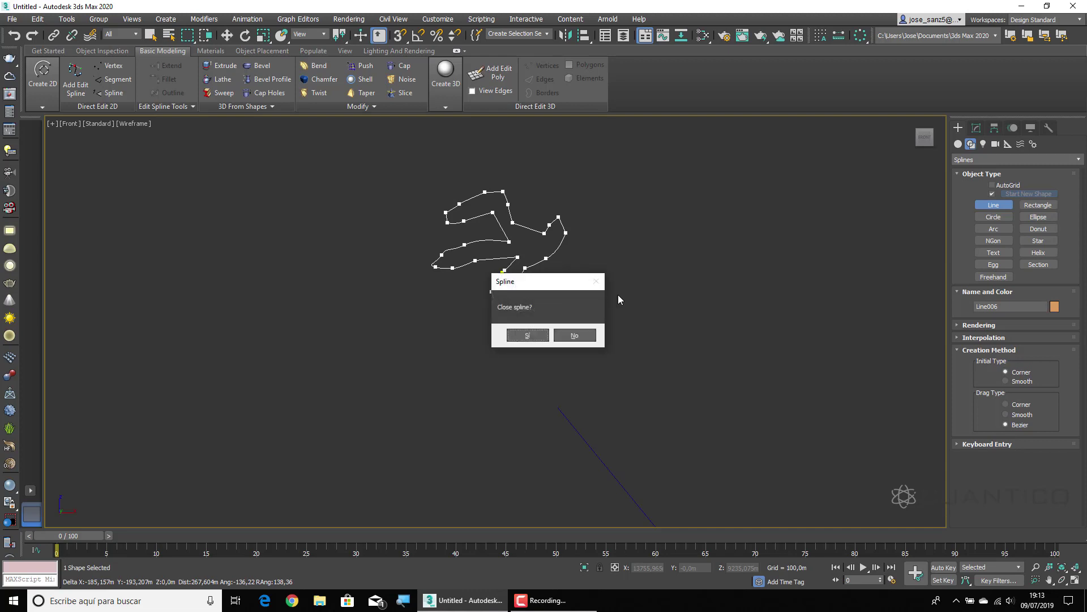
{"action": "left_click", "coordinate": [516, 335]}
Open the new outline's modifier parameters with Soft Selection expanded and enter its Vertex level
{"action": "left_click", "coordinate": [976, 128]}
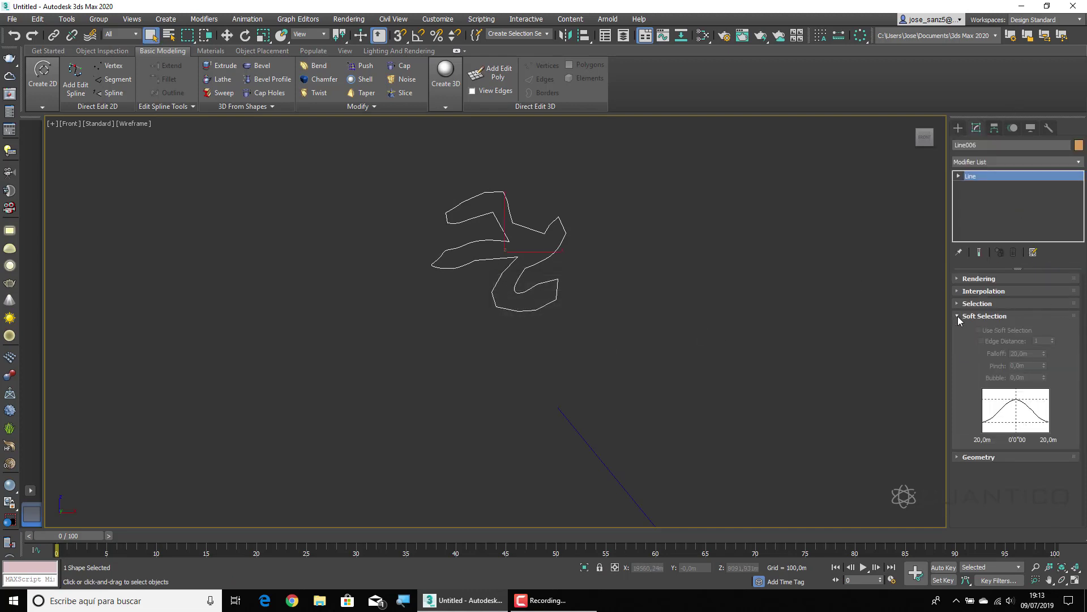
{"action": "left_click", "coordinate": [957, 316]}
{"action": "left_click", "coordinate": [957, 316]}
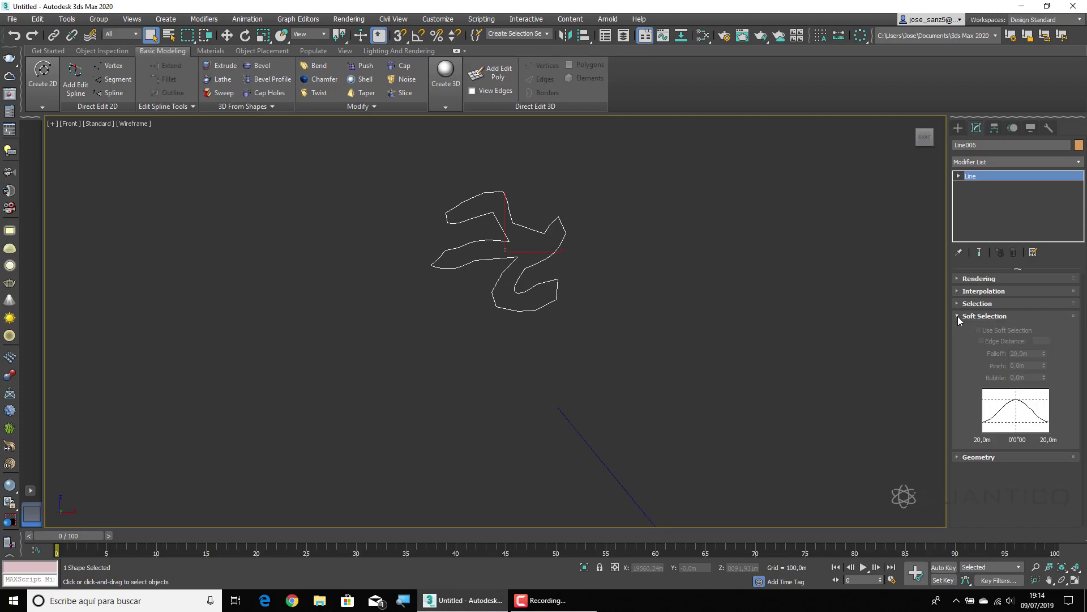
{"action": "left_click", "coordinate": [957, 176]}
{"action": "left_click", "coordinate": [980, 186]}
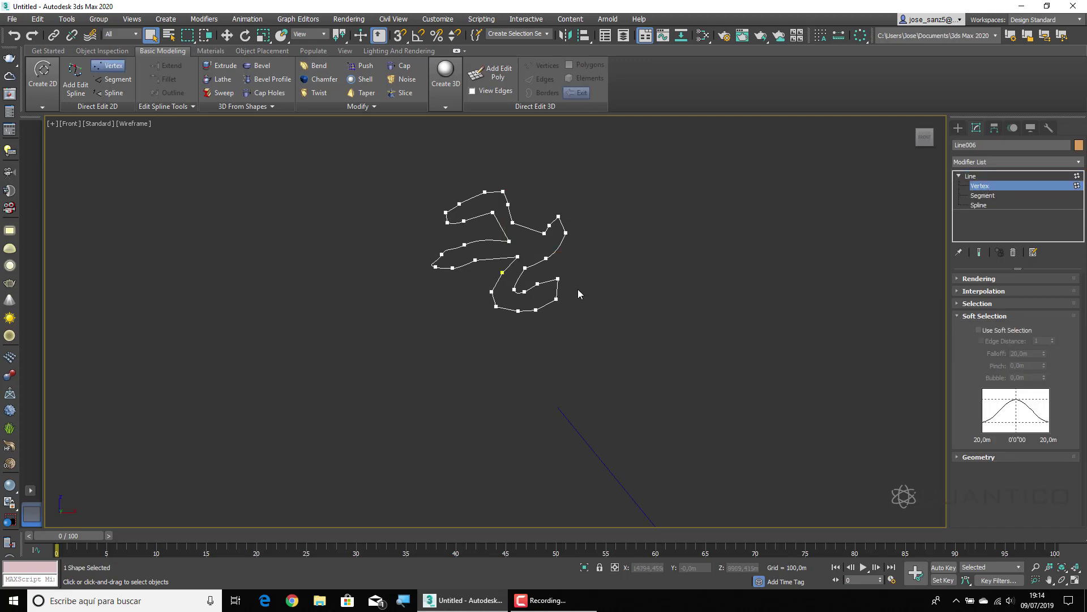
Turn on Soft Selection for the selected inner corner vertex and raise its falloff to 1189,8m
{"action": "scroll", "coordinate": [577, 294], "scroll_direction": "up", "scroll_amount": 3}
{"action": "scroll", "coordinate": [594, 294], "scroll_direction": "down", "scroll_amount": 1}
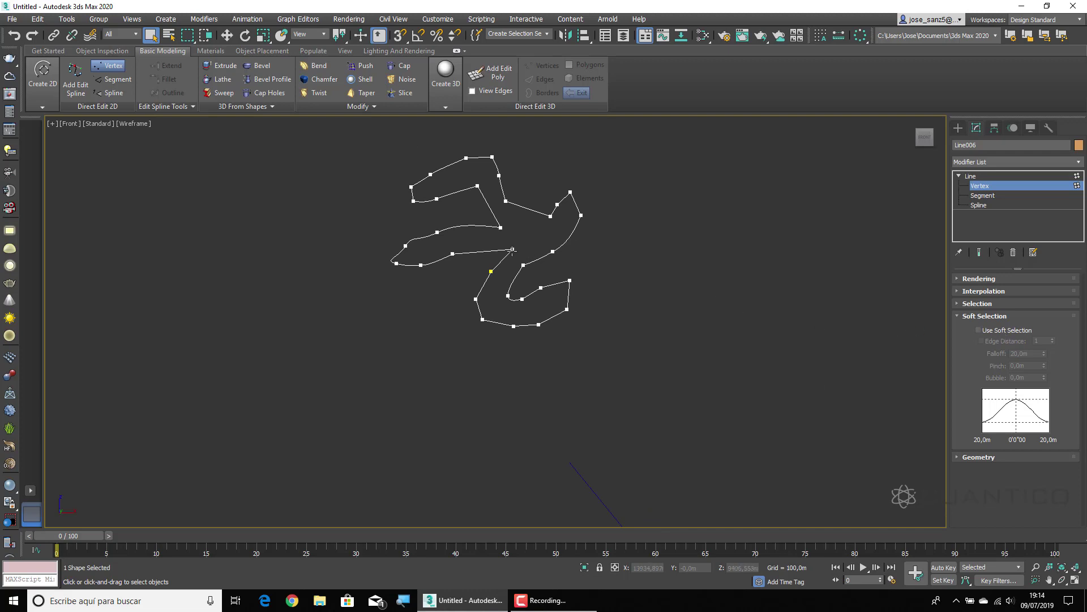
{"action": "scroll", "coordinate": [487, 262], "scroll_direction": "up", "scroll_amount": 3}
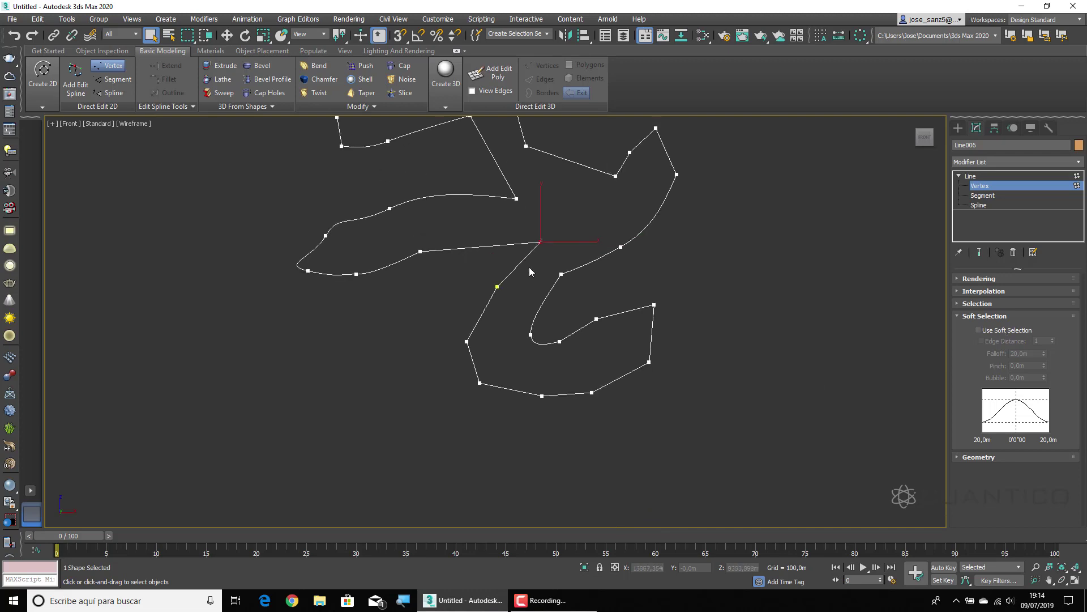
{"action": "left_click", "coordinate": [992, 334]}
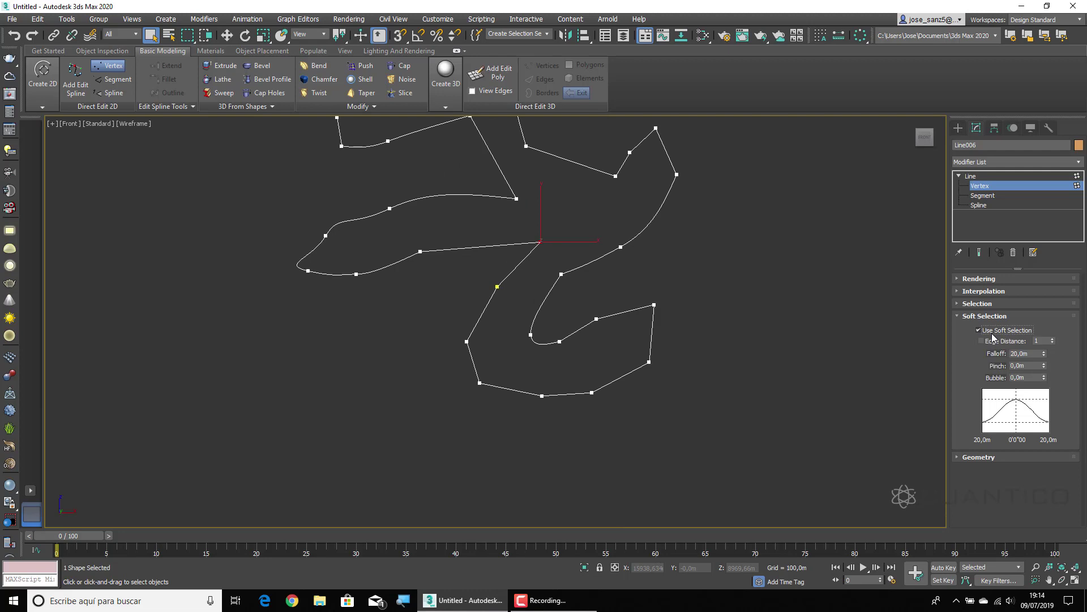
{"action": "left_click_drag", "start_coordinate": [1043, 355], "coordinate": [1081, 228]}
{"action": "left_click_drag", "start_coordinate": [47, 10], "coordinate": [769, 536]}
{"action": "left_click_drag", "start_coordinate": [1045, 340], "coordinate": [626, 516]}
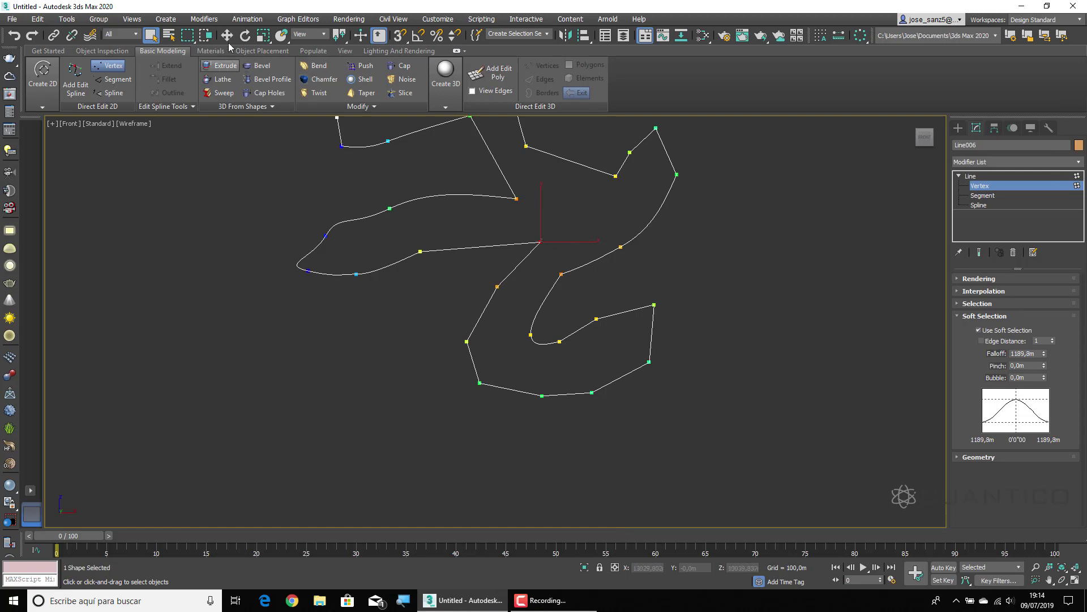
Move the soft-selected inner vertex about 440 m left and 144 m up, and switch Soft Selection off
{"action": "key", "text": "w"}
{"action": "middle_click_drag", "start_coordinate": [546, 296], "coordinate": [537, 328]}
{"action": "scroll", "coordinate": [565, 318], "scroll_direction": "up", "scroll_amount": 8}
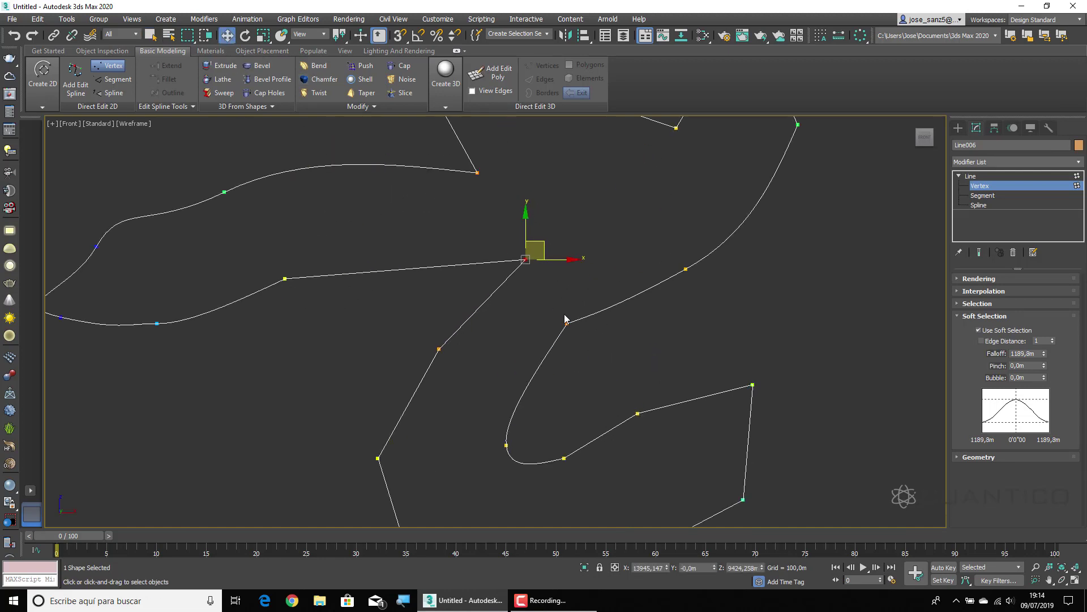
{"action": "scroll", "coordinate": [580, 349], "scroll_direction": "down", "scroll_amount": 8}
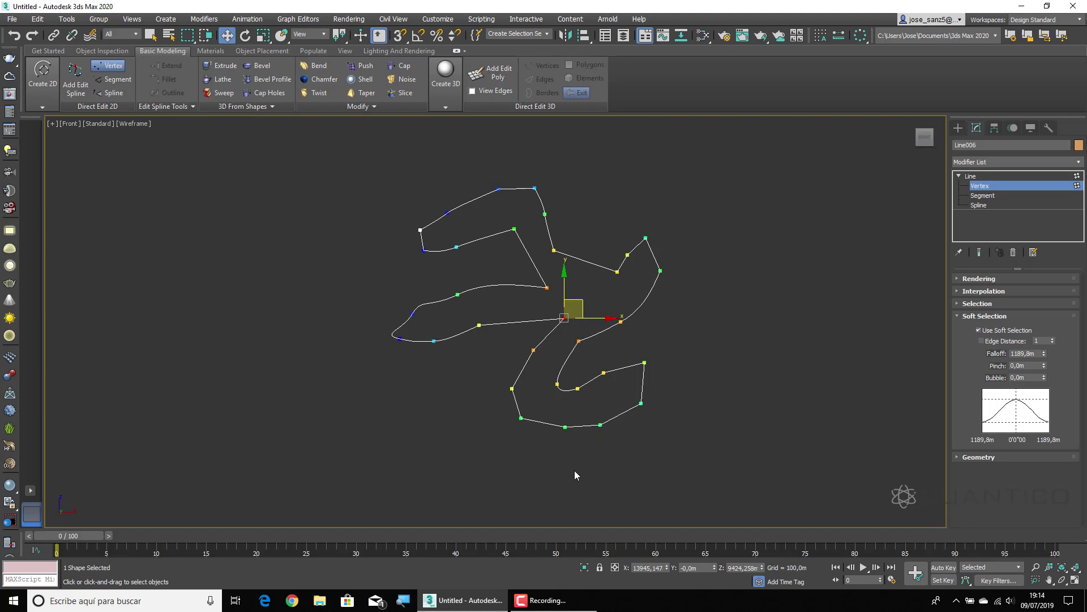
{"action": "left_click_drag", "start_coordinate": [577, 307], "coordinate": [476, 277]}
{"action": "left_click", "coordinate": [978, 330]}
{"action": "scroll", "coordinate": [522, 304], "scroll_direction": "up", "scroll_amount": 5}
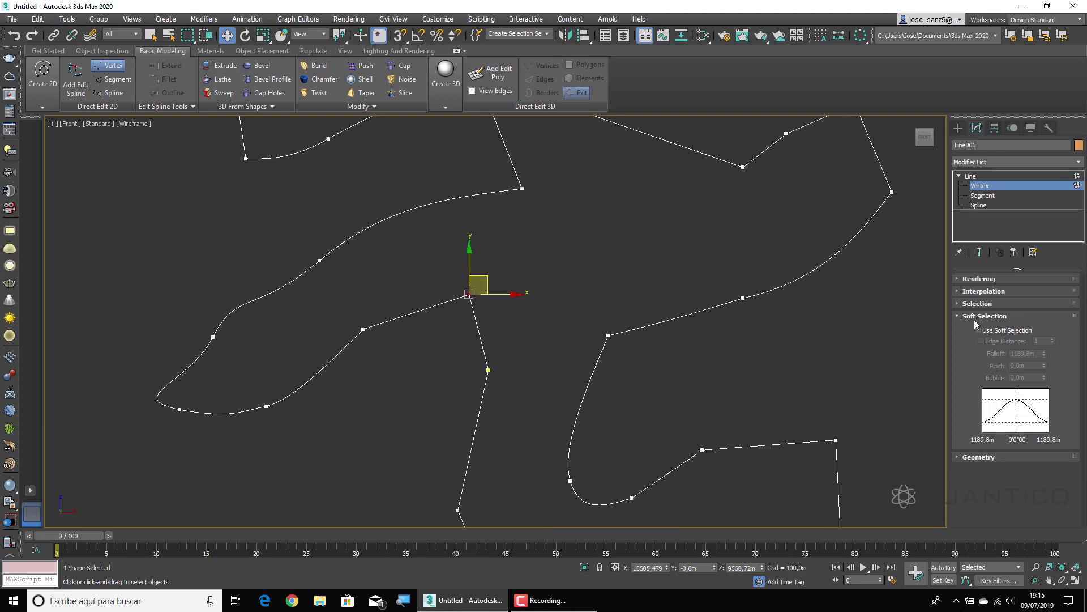
Show the Geometry parameters in place of Soft Selection and go through the vertex editing tools down to Weld, Fillet and Chamfer
{"action": "left_click", "coordinate": [958, 316]}
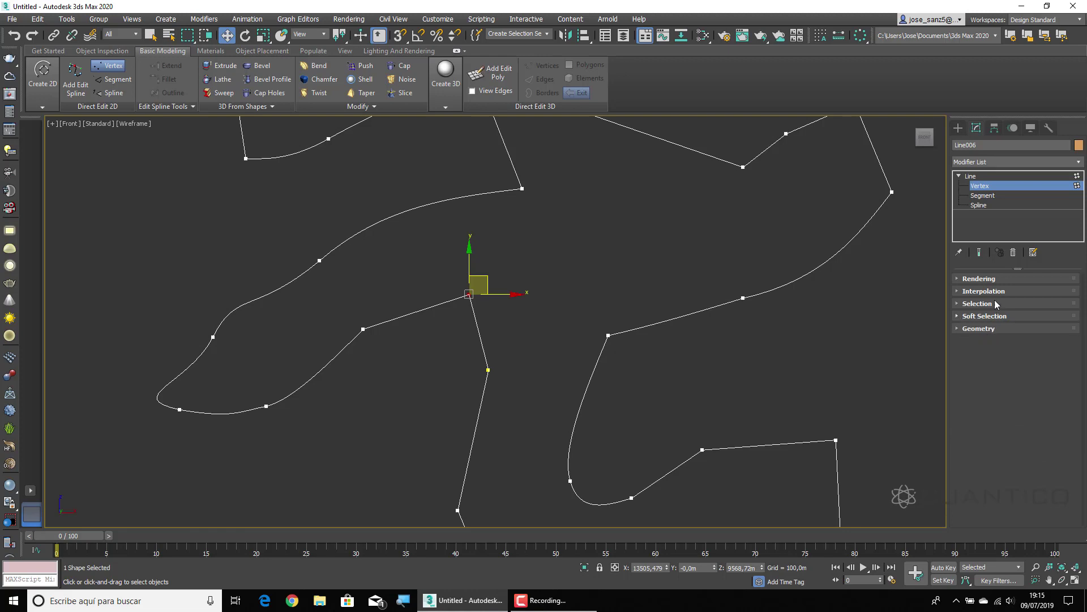
{"action": "left_click", "coordinate": [957, 329]}
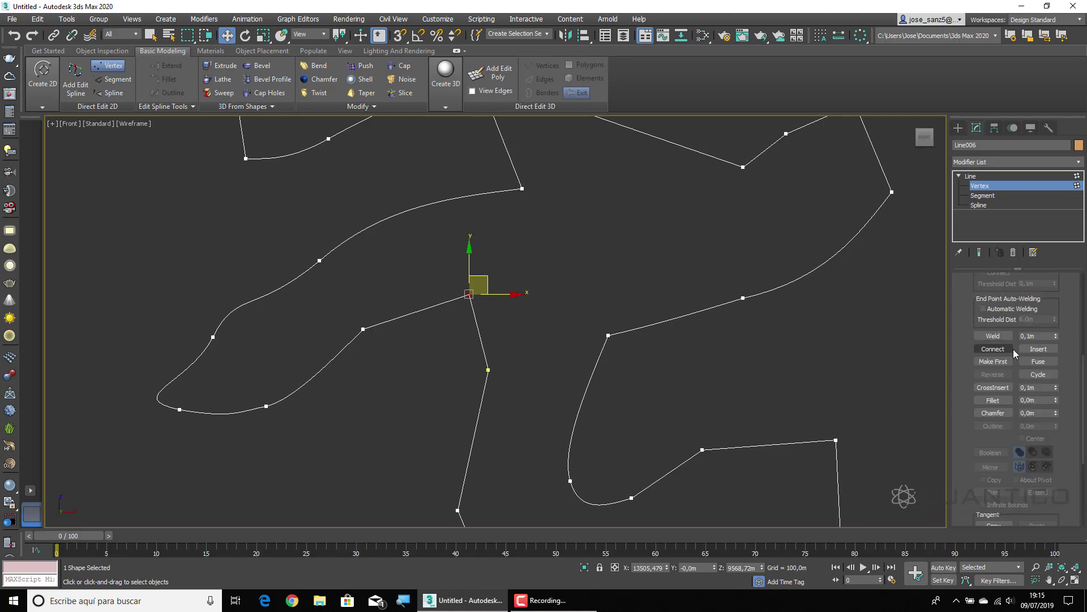
{"action": "left_click_drag", "start_coordinate": [1083, 349], "coordinate": [1082, 371]}
{"action": "scroll", "coordinate": [1081, 371], "scroll_direction": "up", "scroll_amount": 5}
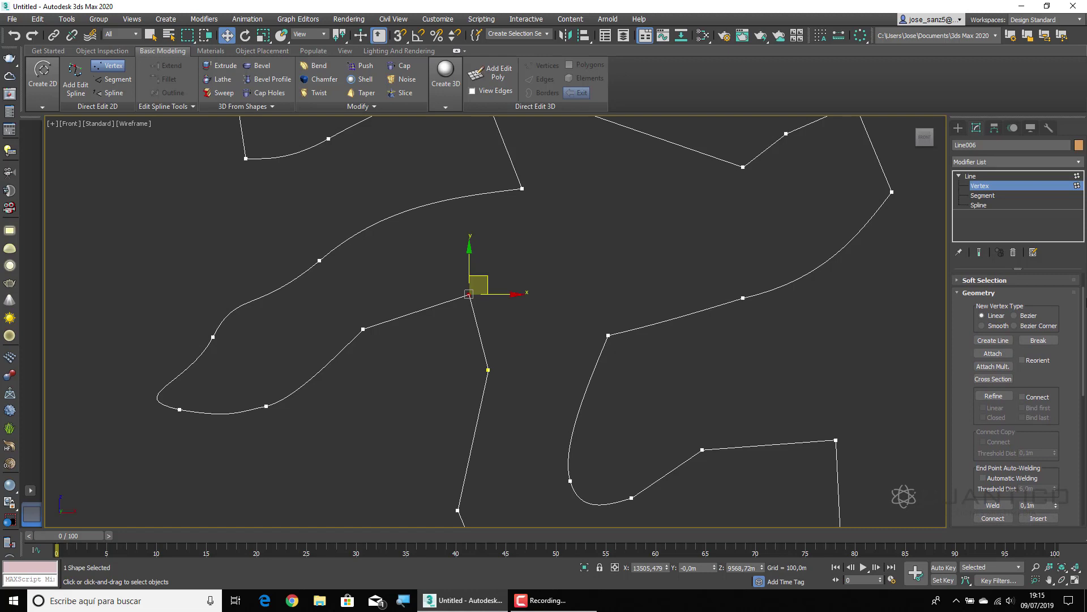
{"action": "scroll", "coordinate": [1085, 316], "scroll_direction": "down", "scroll_amount": 2}
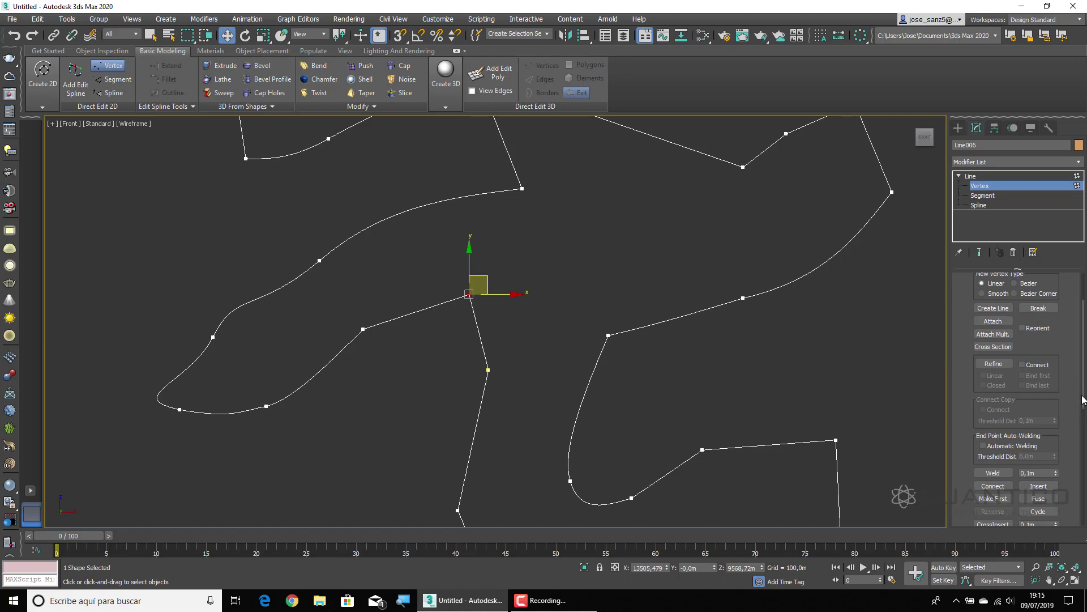
{"action": "left_click_drag", "start_coordinate": [1082, 405], "coordinate": [1081, 450]}
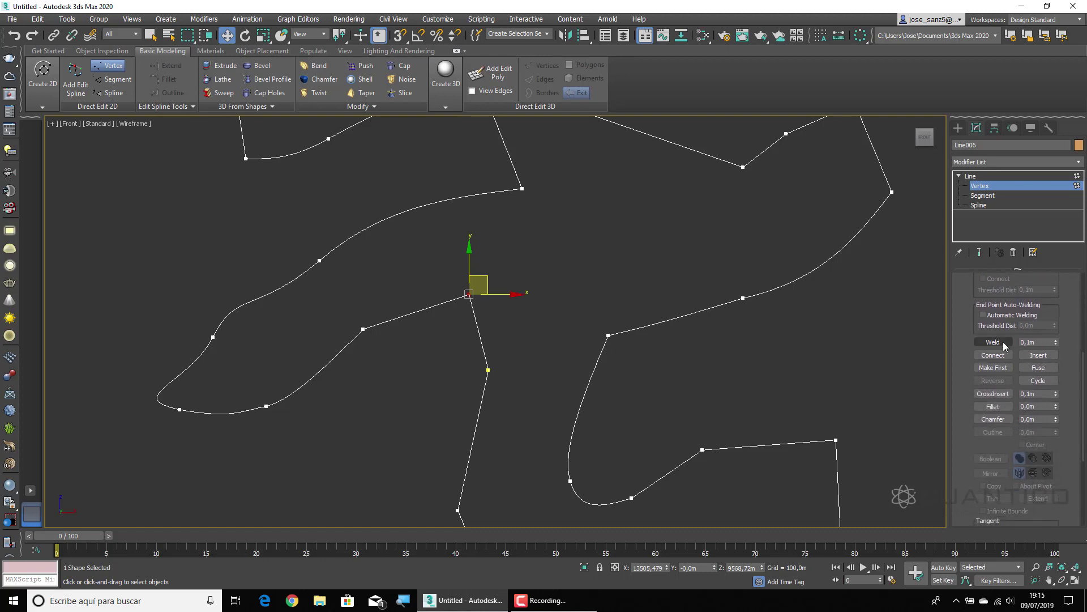
Insert two new vertices along the lower edge of the outline's right lobe, reshaping it, and leave the Insert tool
{"action": "left_click", "coordinate": [1042, 355]}
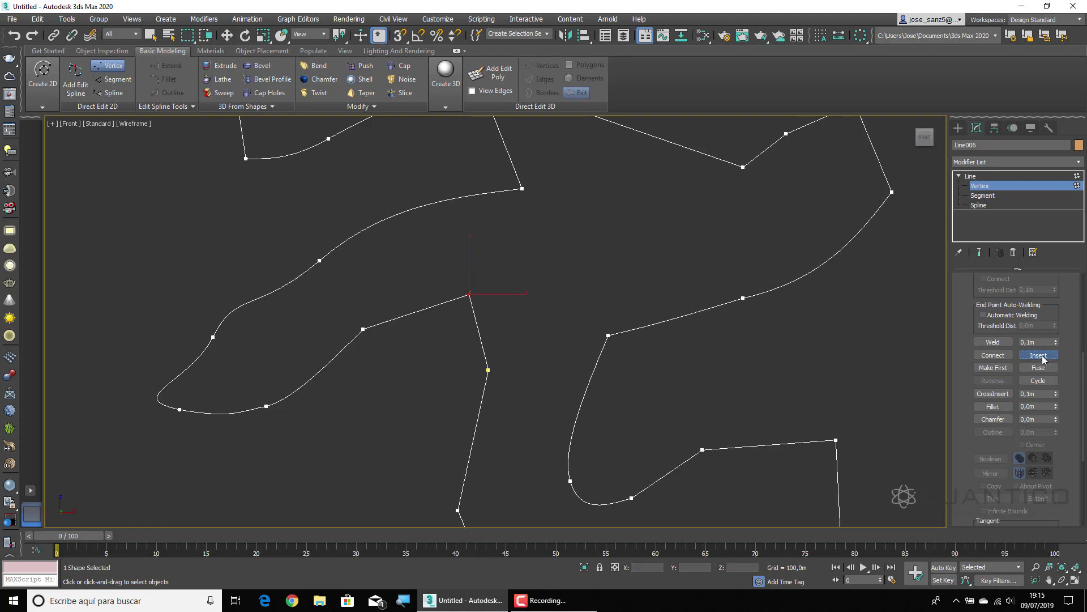
{"action": "left_click", "coordinate": [685, 313]}
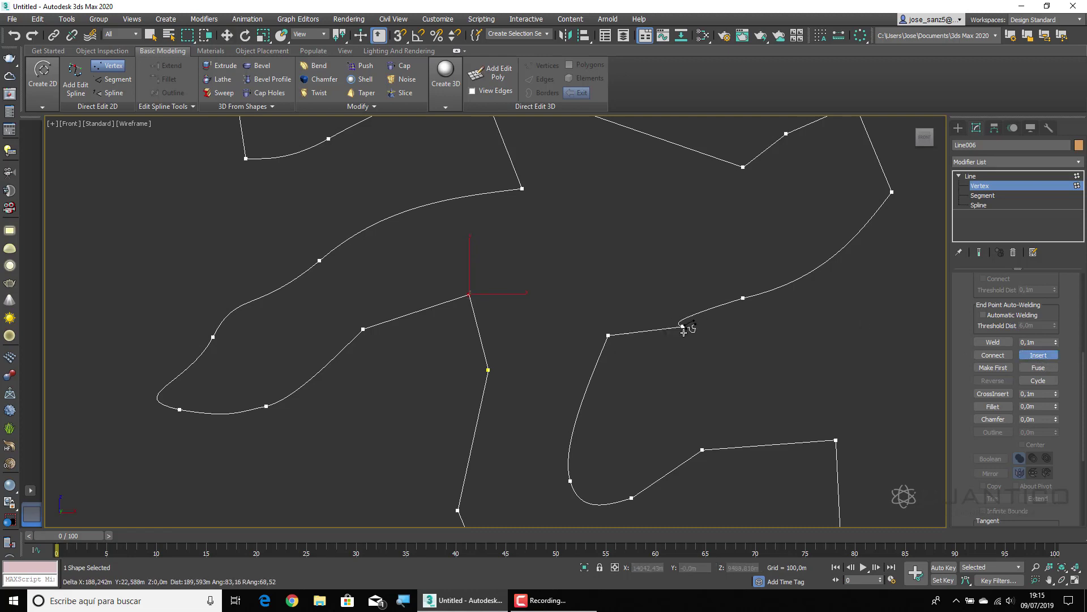
{"action": "left_click", "coordinate": [675, 255]}
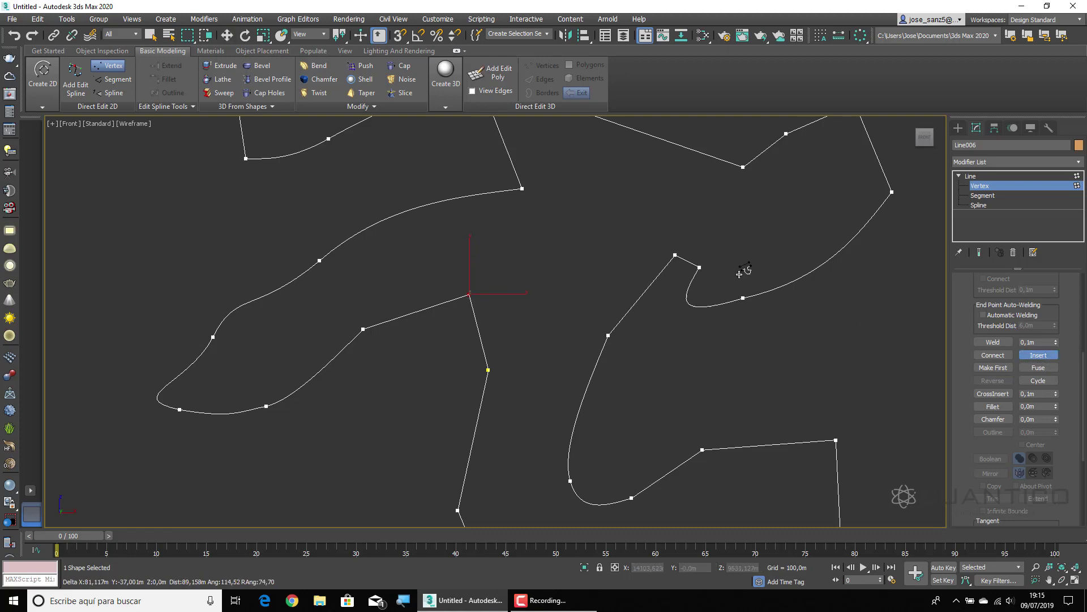
{"action": "right_click", "coordinate": [733, 224]}
{"action": "left_click", "coordinate": [832, 254]}
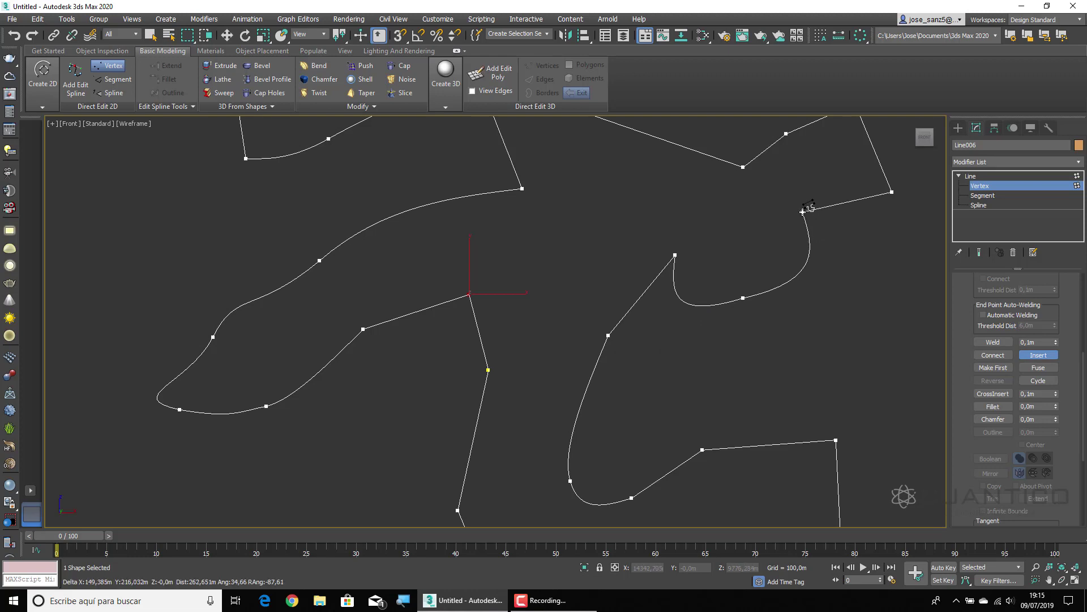
{"action": "left_click", "coordinate": [803, 212]}
{"action": "right_click", "coordinate": [865, 266]}
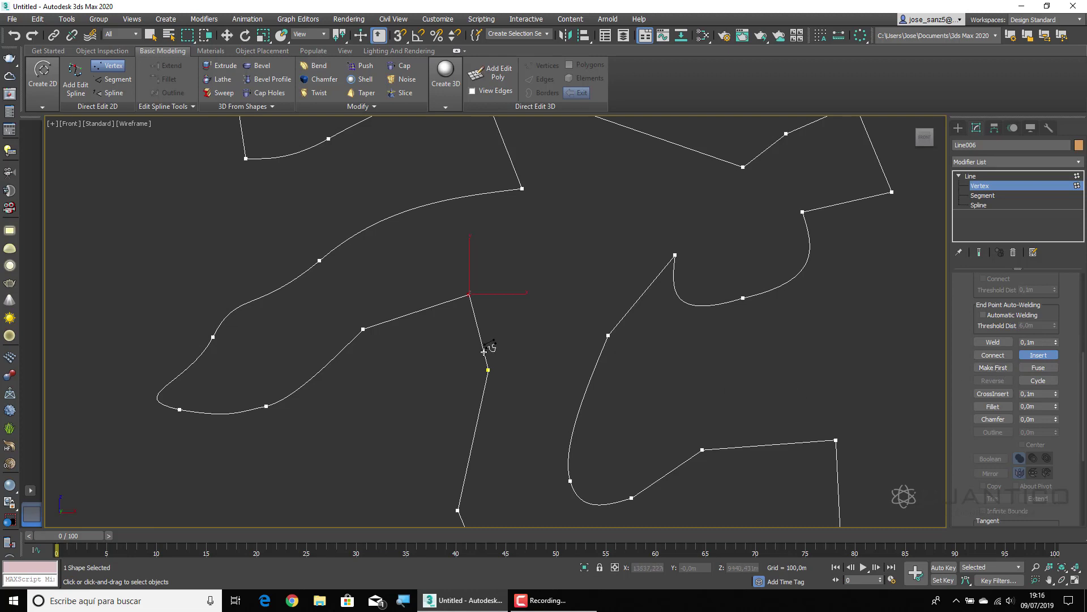
{"action": "scroll", "coordinate": [484, 347], "scroll_direction": "down", "scroll_amount": 6}
{"action": "left_click", "coordinate": [151, 35]}
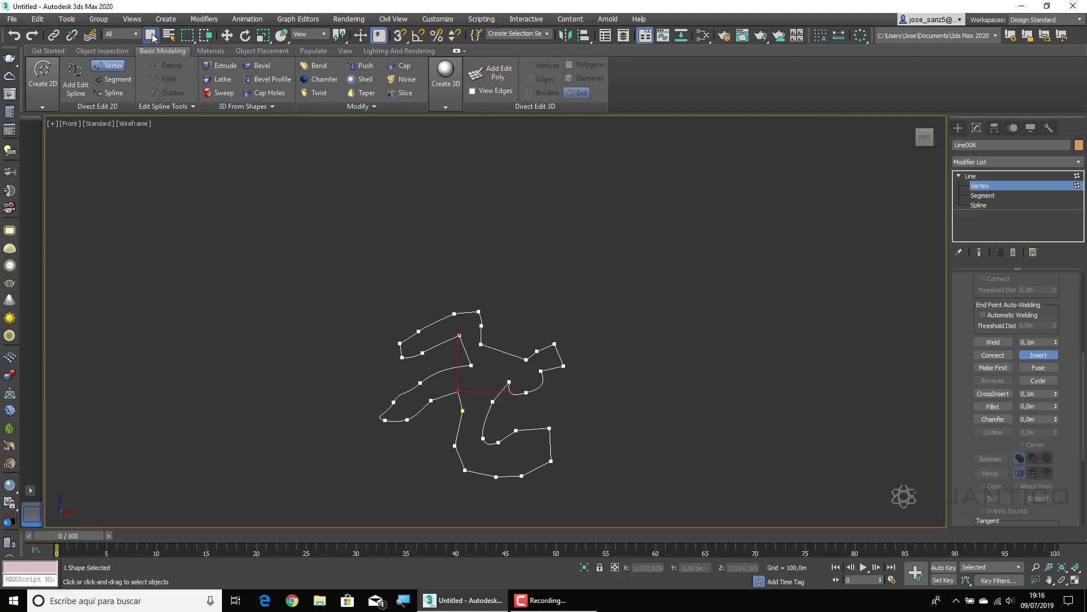
Select the inserted peak vertex and its right-hand neighbour on the right lobe's lower edge and fuse them
{"action": "scroll", "coordinate": [464, 407], "scroll_direction": "up", "scroll_amount": 8}
{"action": "scroll", "coordinate": [464, 403], "scroll_direction": "down", "scroll_amount": 2}
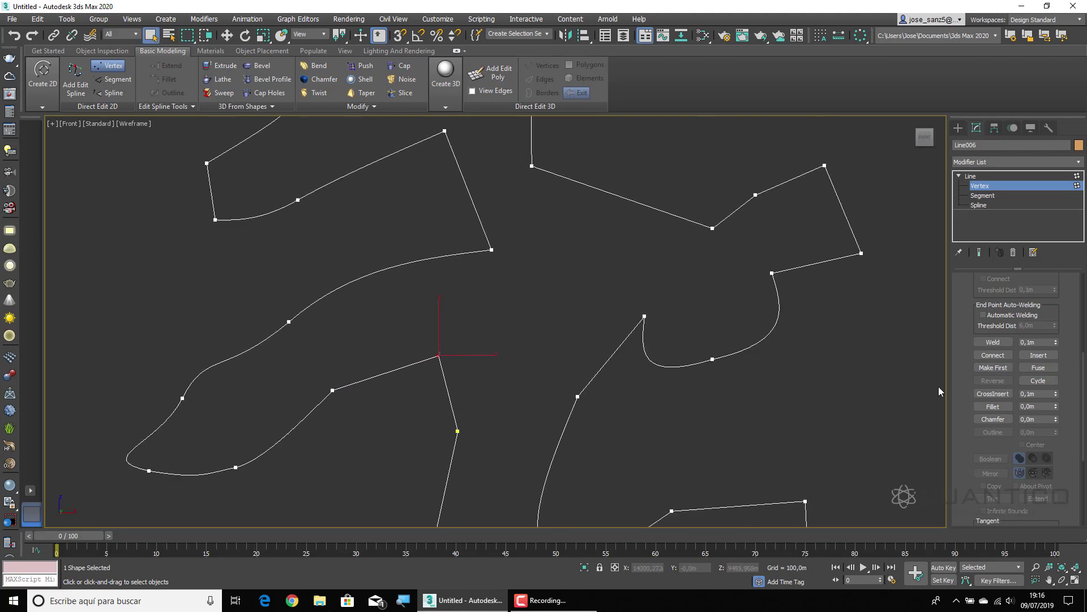
{"action": "left_click", "coordinate": [475, 409]}
{"action": "scroll", "coordinate": [519, 338], "scroll_direction": "down", "scroll_amount": 4}
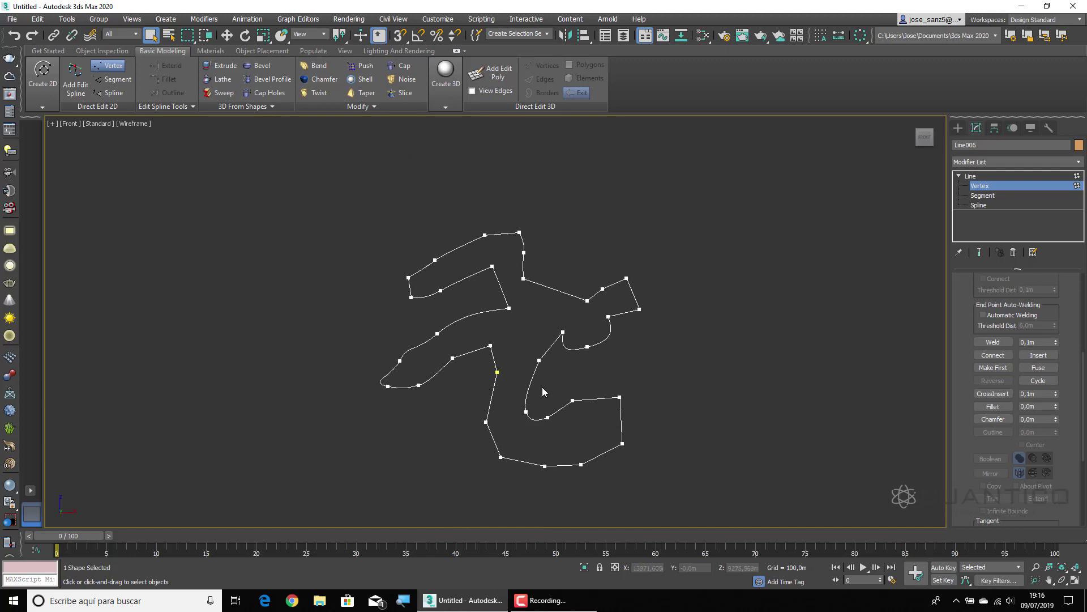
{"action": "scroll", "coordinate": [542, 391], "scroll_direction": "up", "scroll_amount": 5}
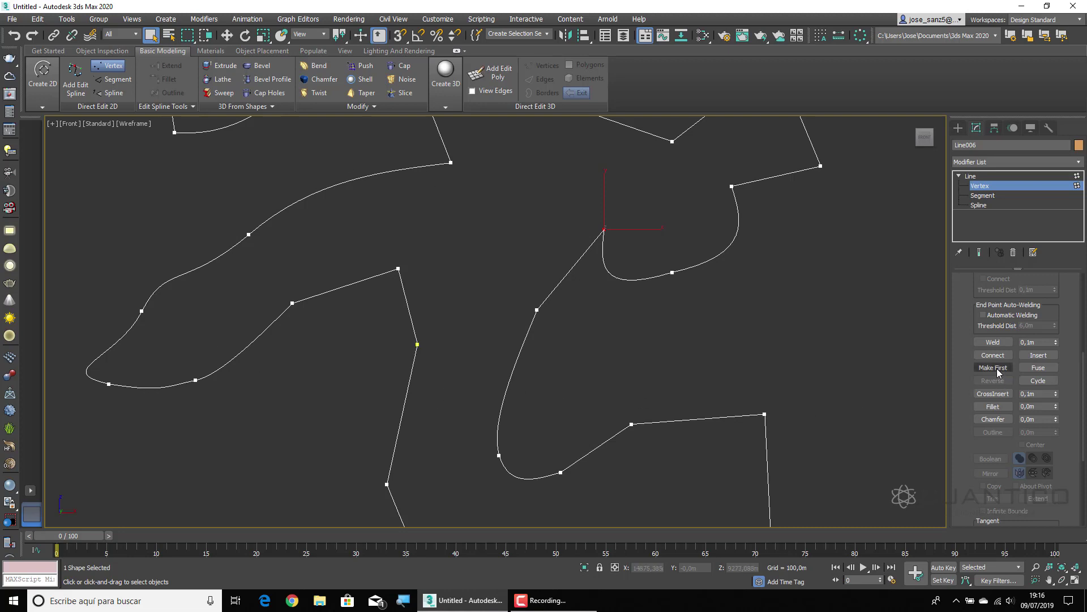
{"action": "left_click", "coordinate": [604, 229]}
{"action": "left_click_drag", "start_coordinate": [578, 195], "coordinate": [684, 312]}
{"action": "left_click", "coordinate": [1049, 369]}
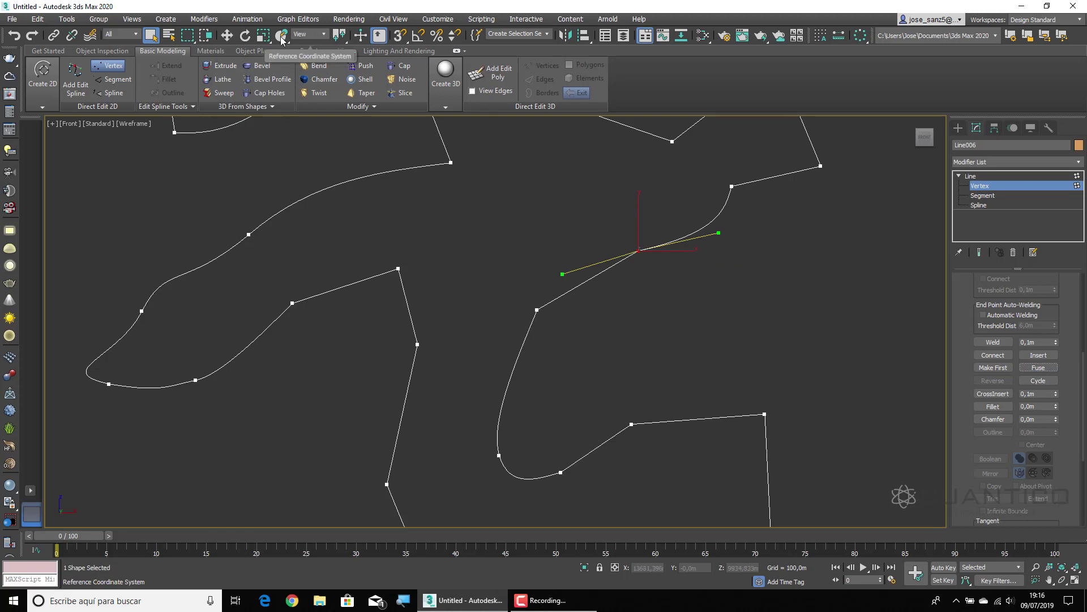
Pull the two fused vertices apart, moving one to the right and the other to the left
{"action": "left_click", "coordinate": [227, 35]}
{"action": "left_click", "coordinate": [641, 260]}
{"action": "scroll", "coordinate": [641, 257], "scroll_direction": "up", "scroll_amount": 5}
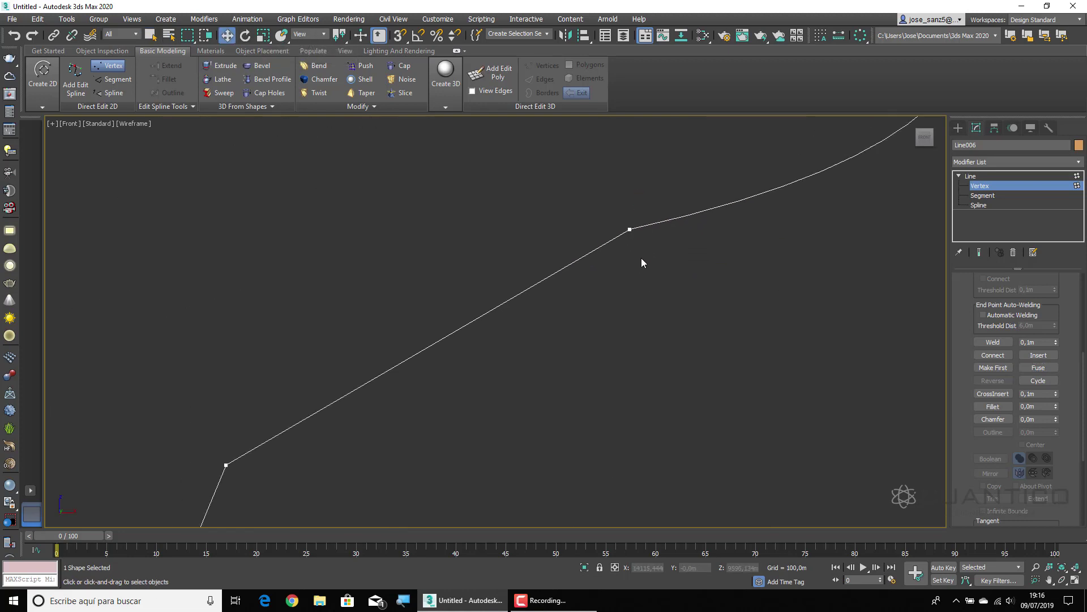
{"action": "left_click", "coordinate": [631, 228]}
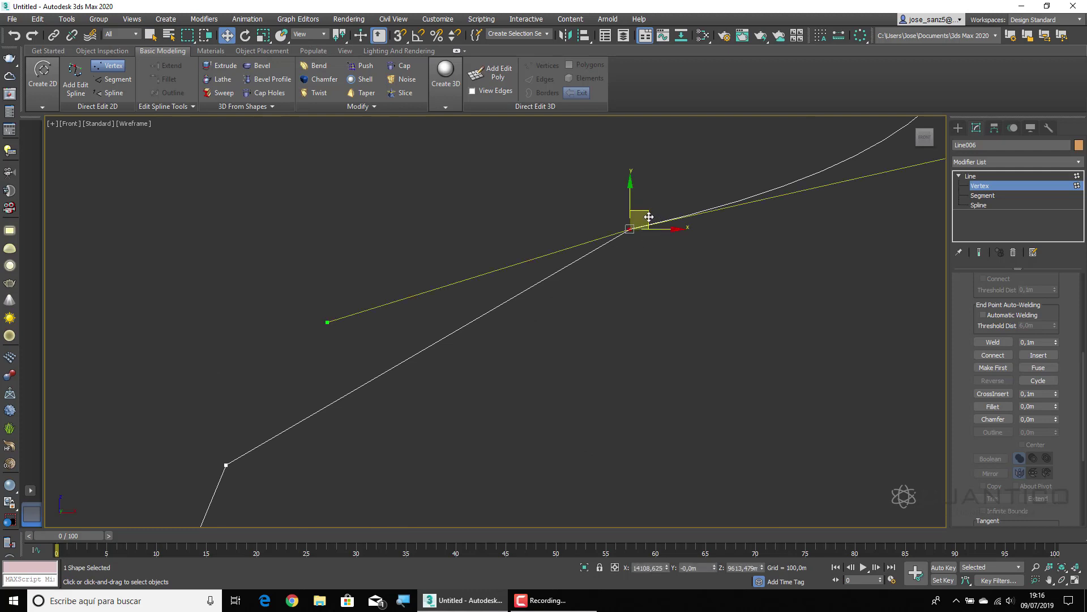
{"action": "left_click_drag", "start_coordinate": [648, 219], "coordinate": [875, 206]}
{"action": "left_click", "coordinate": [717, 229]}
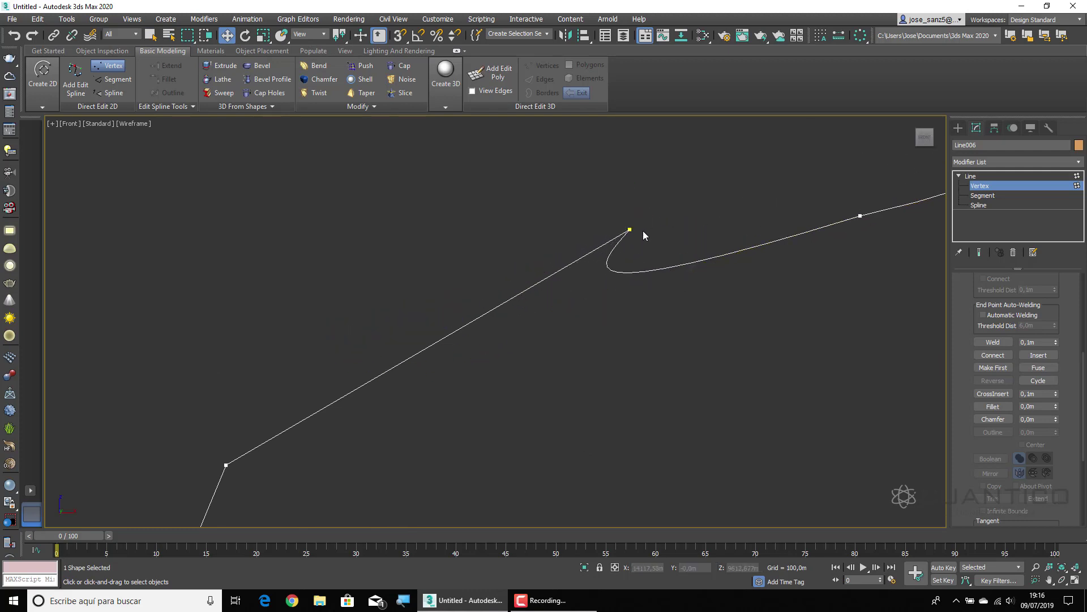
{"action": "left_click_drag", "start_coordinate": [630, 230], "coordinate": [366, 207]}
{"action": "scroll", "coordinate": [397, 321], "scroll_direction": "down", "scroll_amount": 5}
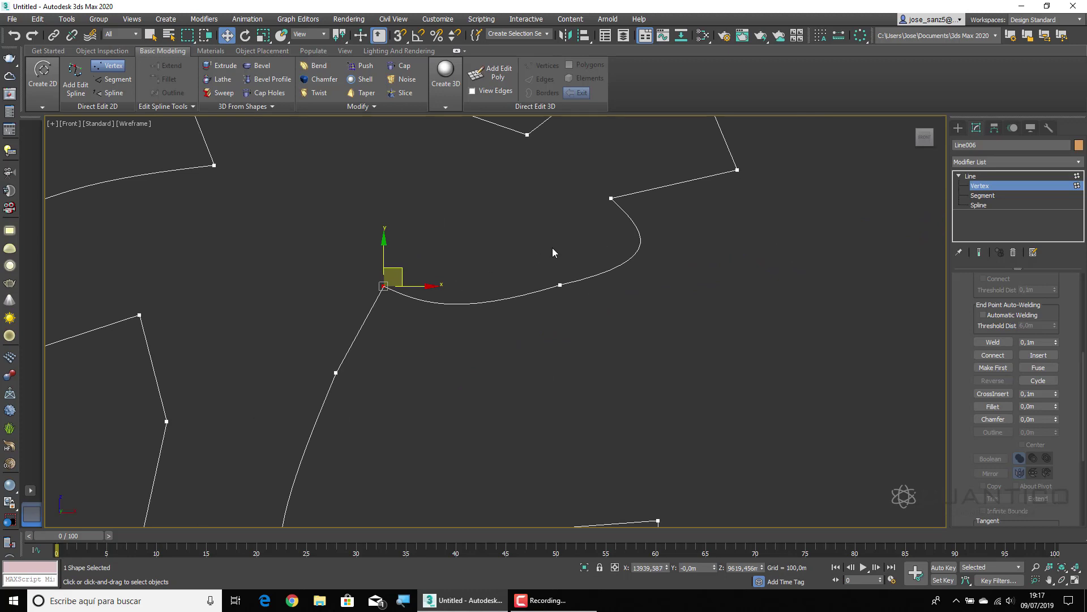
Try to weld the two separated vertices with the 0,1m threshold
{"action": "left_click_drag", "start_coordinate": [333, 237], "coordinate": [609, 330]}
{"action": "left_click", "coordinate": [993, 342]}
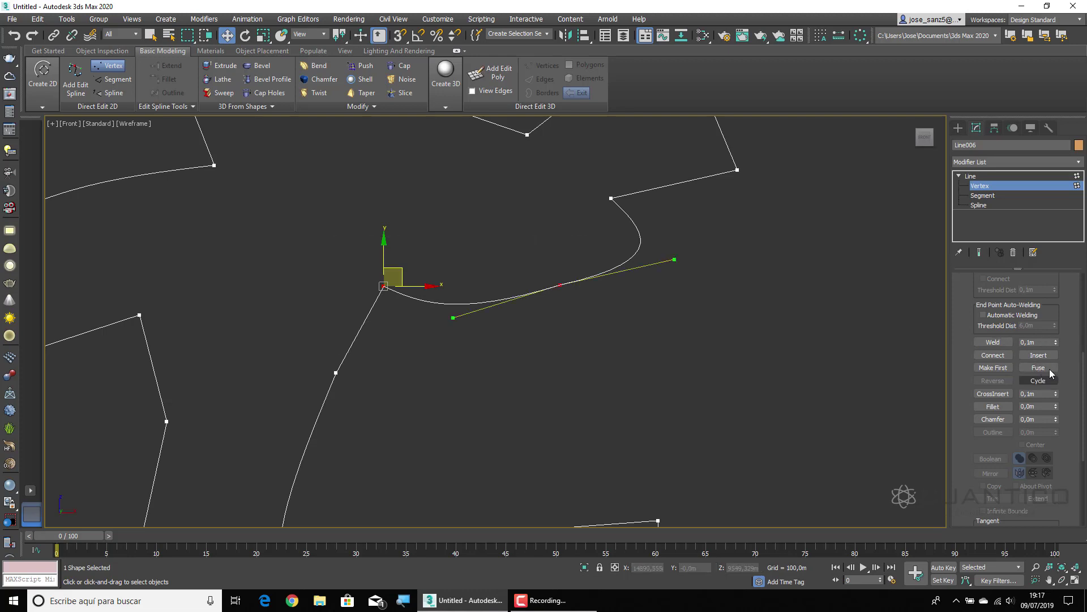
{"action": "left_click", "coordinate": [1005, 343]}
{"action": "left_click", "coordinate": [992, 342]}
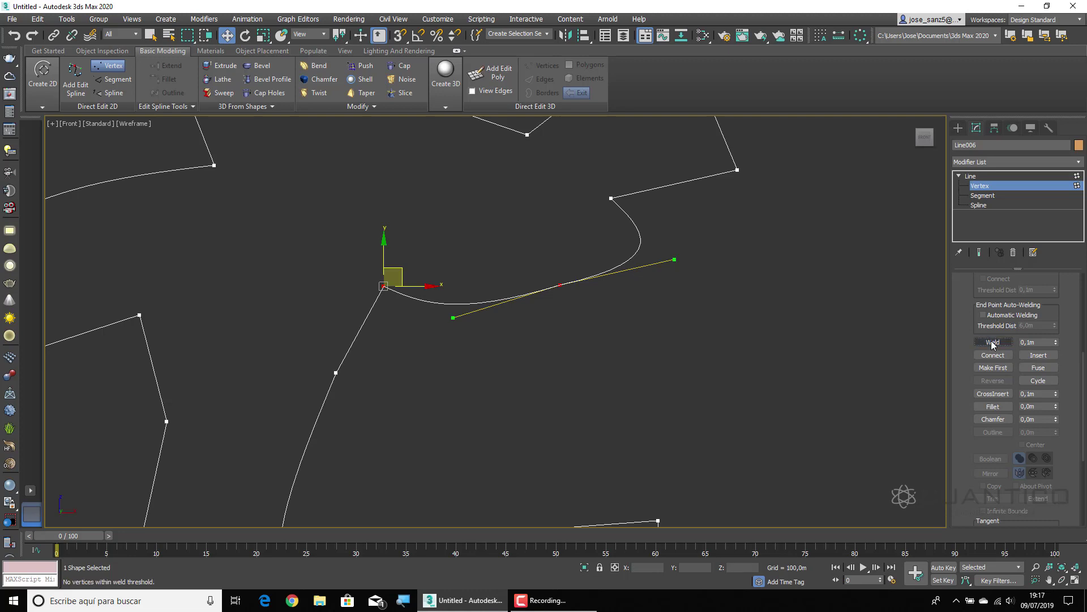
{"action": "left_click", "coordinate": [1028, 342]}
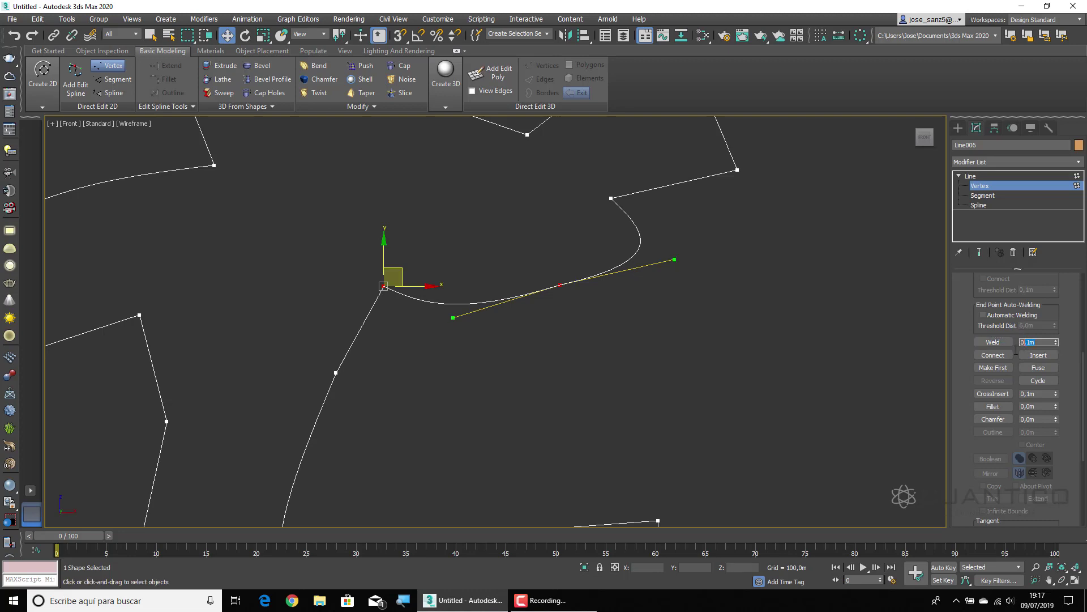
{"action": "left_click", "coordinate": [992, 342]}
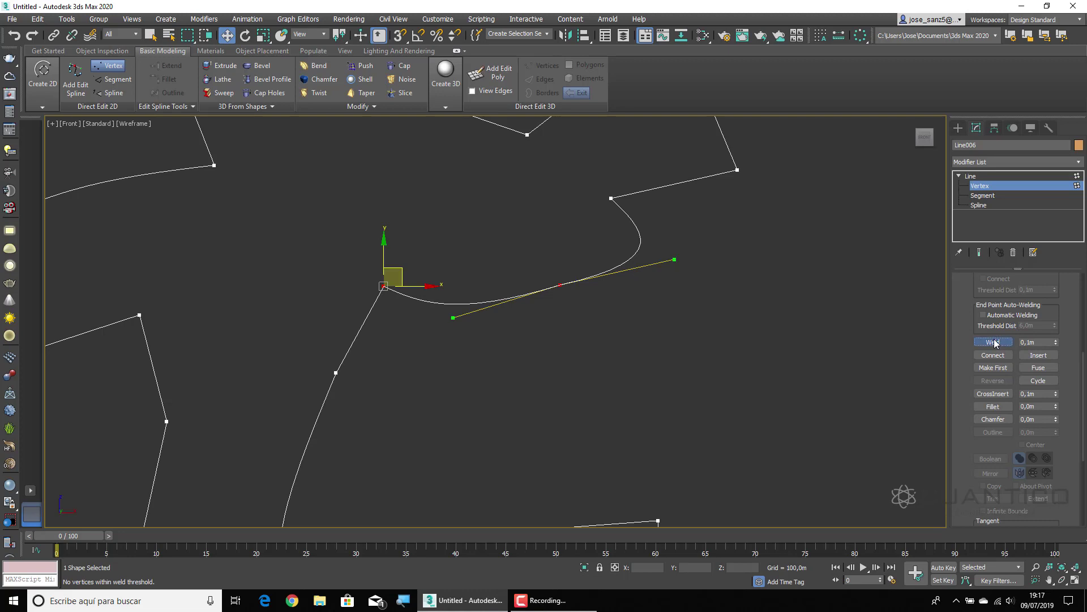
{"action": "left_click_drag", "start_coordinate": [595, 350], "coordinate": [596, 324]}
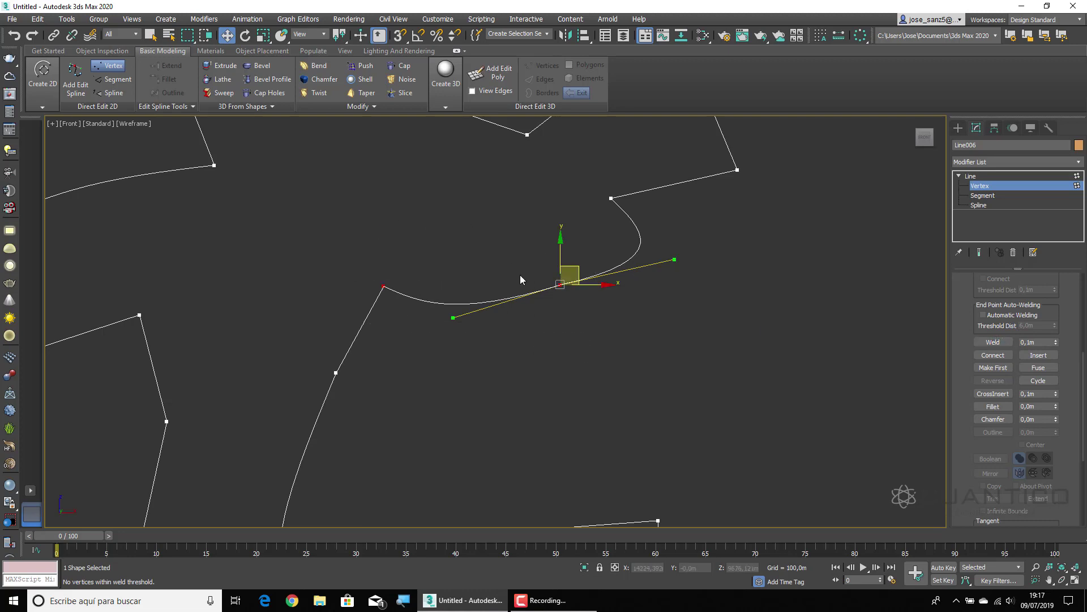
Fuse the two separated vertices and weld them into one with the 0,1m threshold
{"action": "left_click_drag", "start_coordinate": [351, 259], "coordinate": [566, 318]}
{"action": "left_click", "coordinate": [1038, 369]}
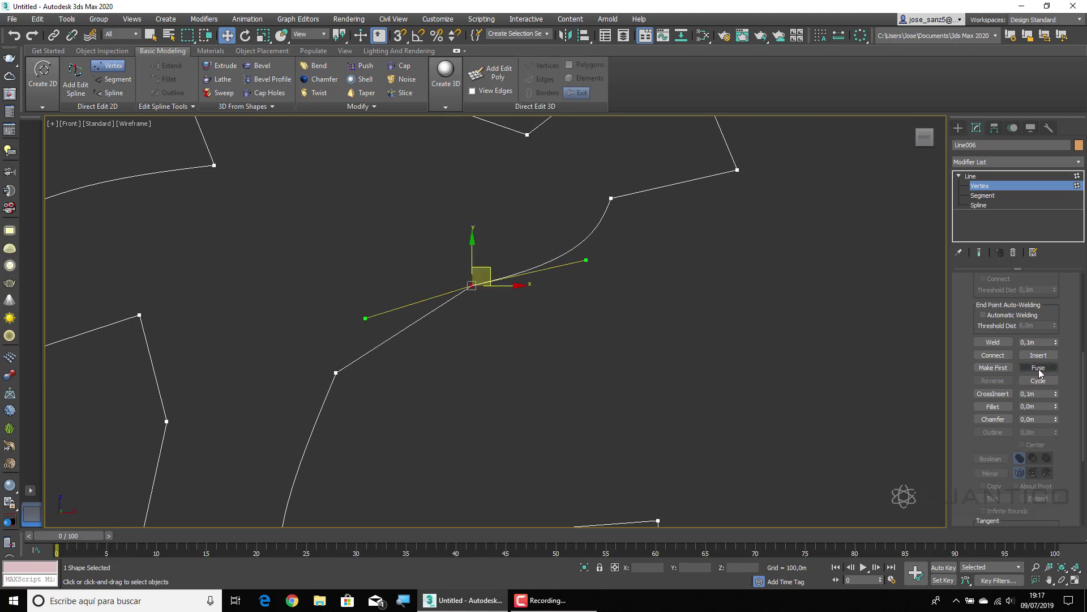
{"action": "left_click", "coordinate": [996, 343]}
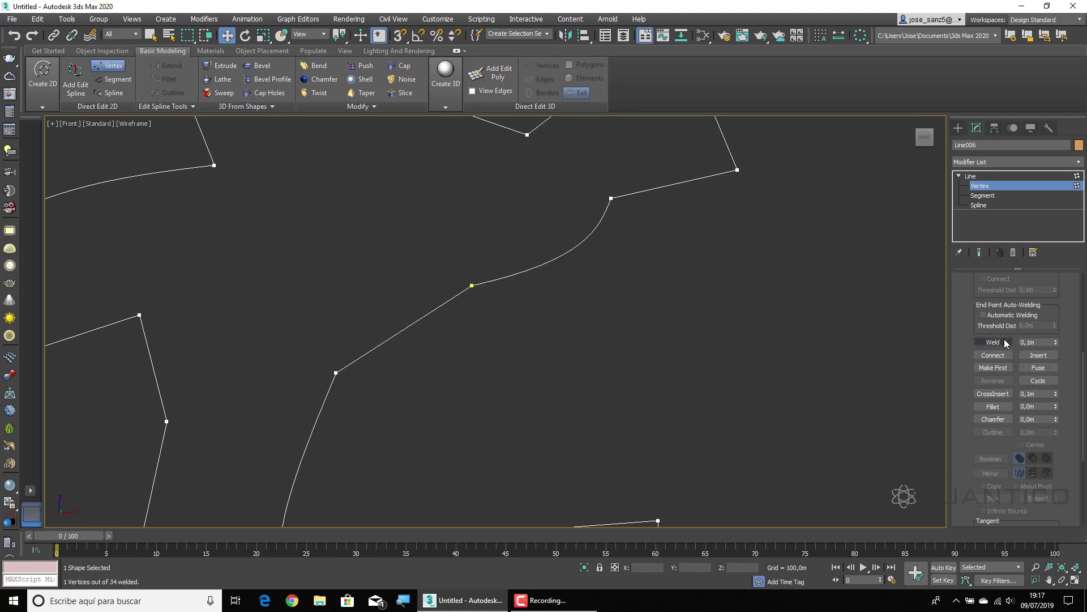
Move the welded vertex slightly upward and swing its left tangent handle to smooth the adjoining curve
{"action": "left_click", "coordinate": [472, 285]}
{"action": "left_click_drag", "start_coordinate": [490, 282], "coordinate": [489, 256]}
{"action": "left_click_drag", "start_coordinate": [427, 288], "coordinate": [369, 274]}
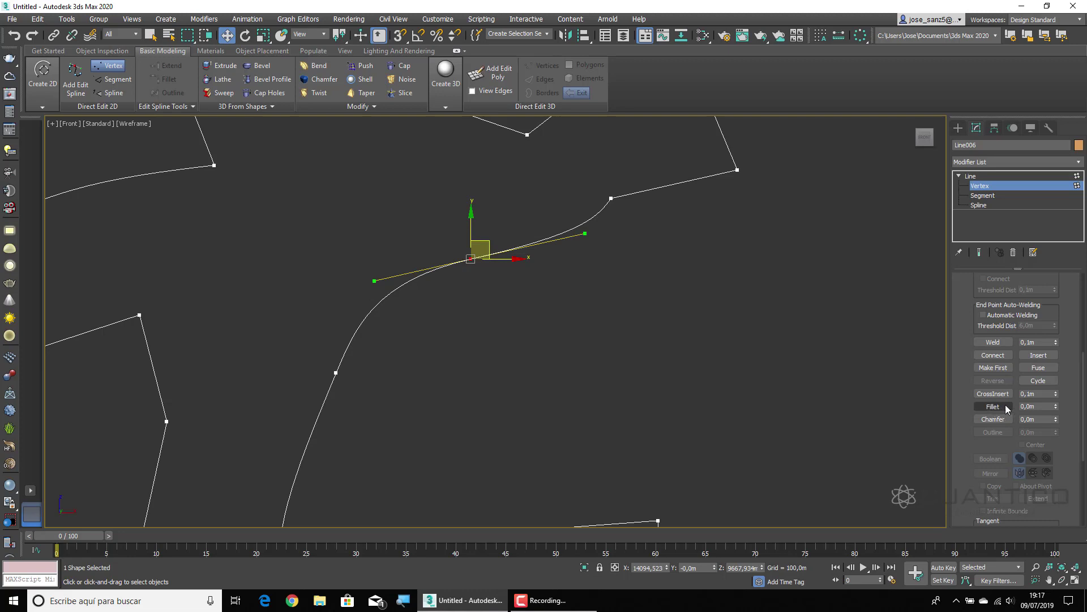
Fillet the two outer corner vertices at the right-hand end of the spline with large rounded arcs
{"action": "left_click", "coordinate": [992, 354]}
{"action": "left_click", "coordinate": [988, 394]}
{"action": "left_click", "coordinate": [1003, 407]}
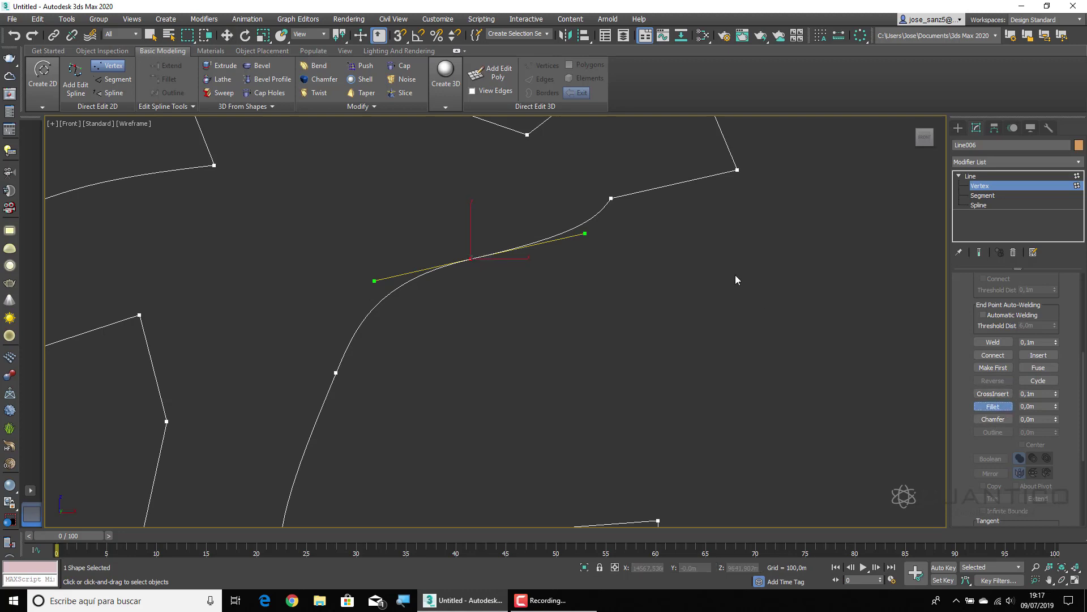
{"action": "middle_click_drag", "start_coordinate": [735, 274], "coordinate": [711, 369]}
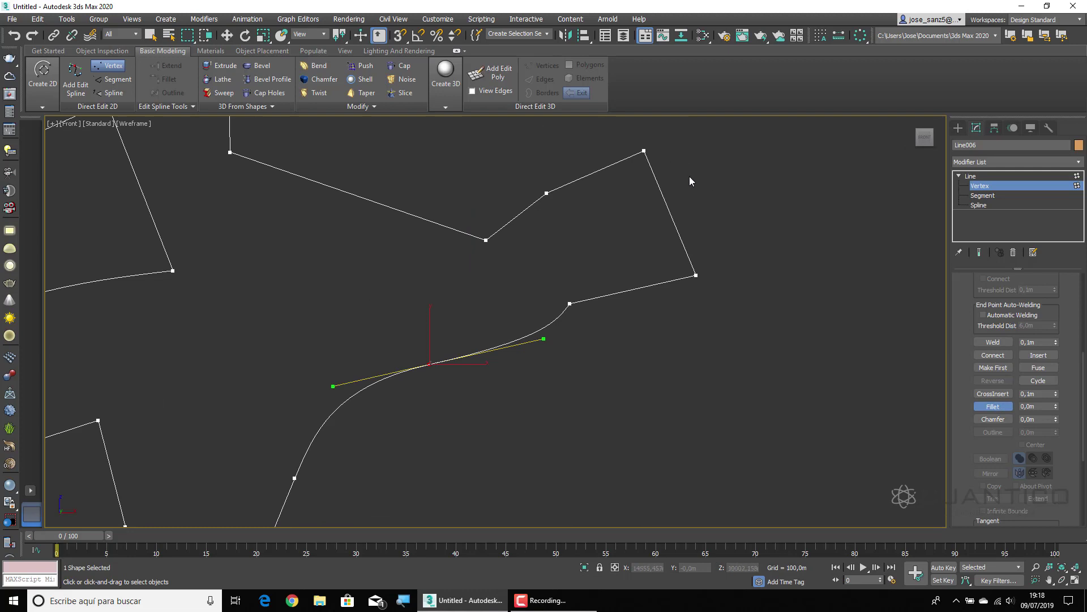
{"action": "middle_click_drag", "start_coordinate": [689, 176], "coordinate": [661, 209]}
{"action": "scroll", "coordinate": [658, 205], "scroll_direction": "up", "scroll_amount": 4}
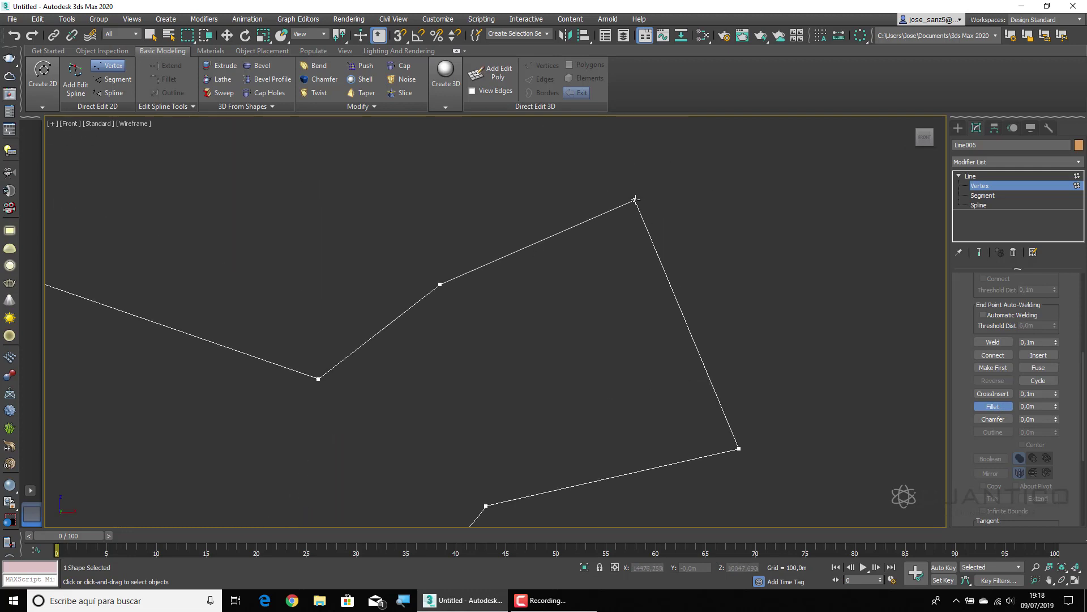
{"action": "left_click_drag", "start_coordinate": [635, 199], "coordinate": [728, 141]}
{"action": "left_click_drag", "start_coordinate": [739, 448], "coordinate": [773, 379]}
Chamfer the inner notch vertex and the adjacent vertex on the line rising toward the filleted corner
{"action": "middle_click_drag", "start_coordinate": [773, 379], "coordinate": [860, 246]}
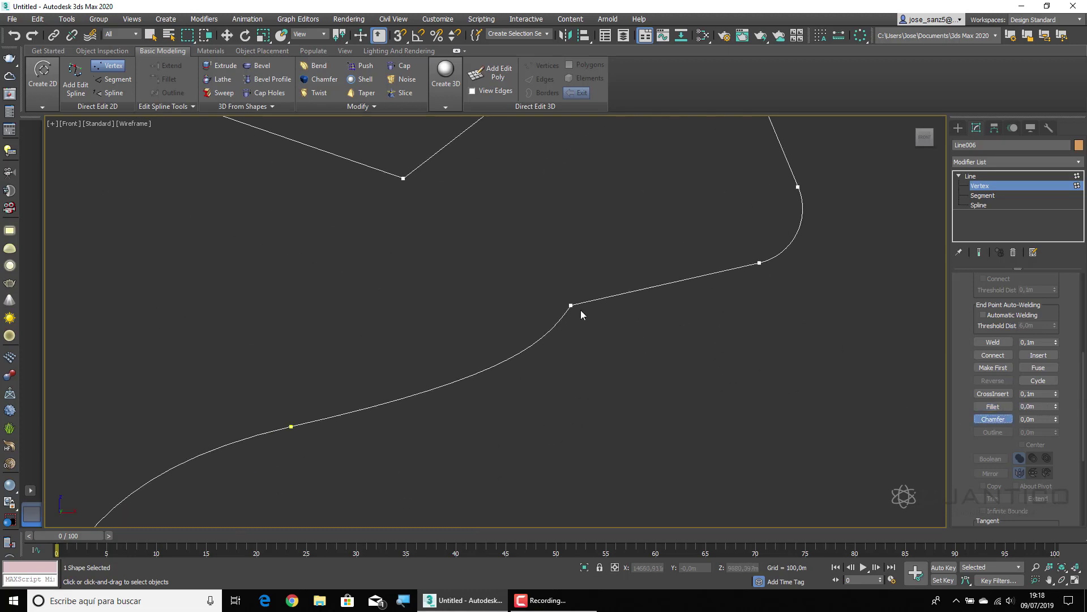
{"action": "middle_click_drag", "start_coordinate": [469, 235], "coordinate": [457, 292]}
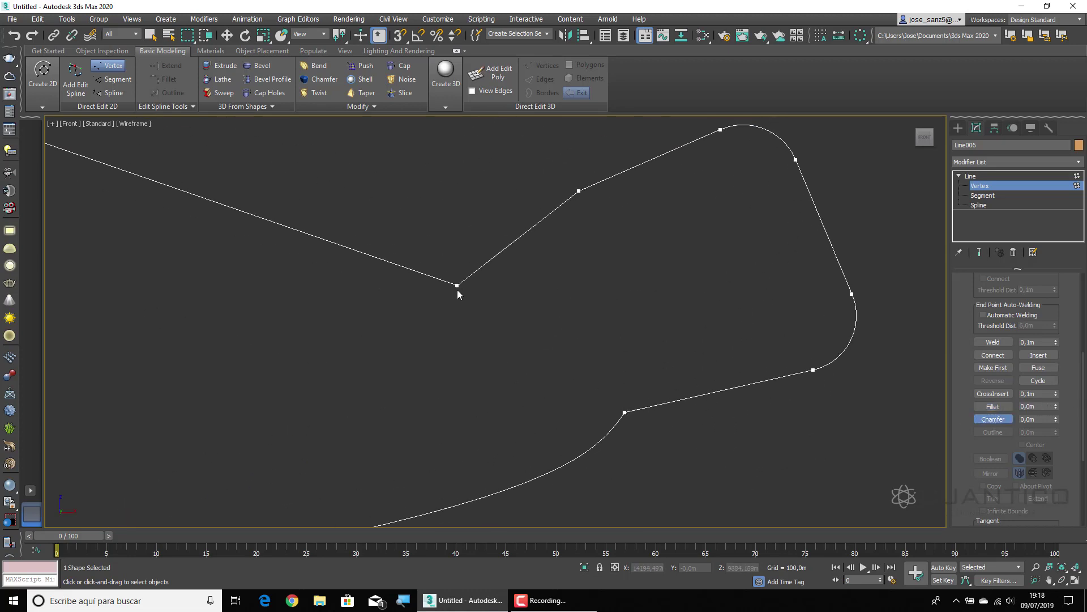
{"action": "left_click_drag", "start_coordinate": [457, 290], "coordinate": [525, 249]}
{"action": "left_click_drag", "start_coordinate": [580, 191], "coordinate": [616, 152]}
Examine which Geometry tools are available for the line at Segment level and at Spline level
{"action": "left_click_drag", "start_coordinate": [1084, 368], "coordinate": [1083, 288]}
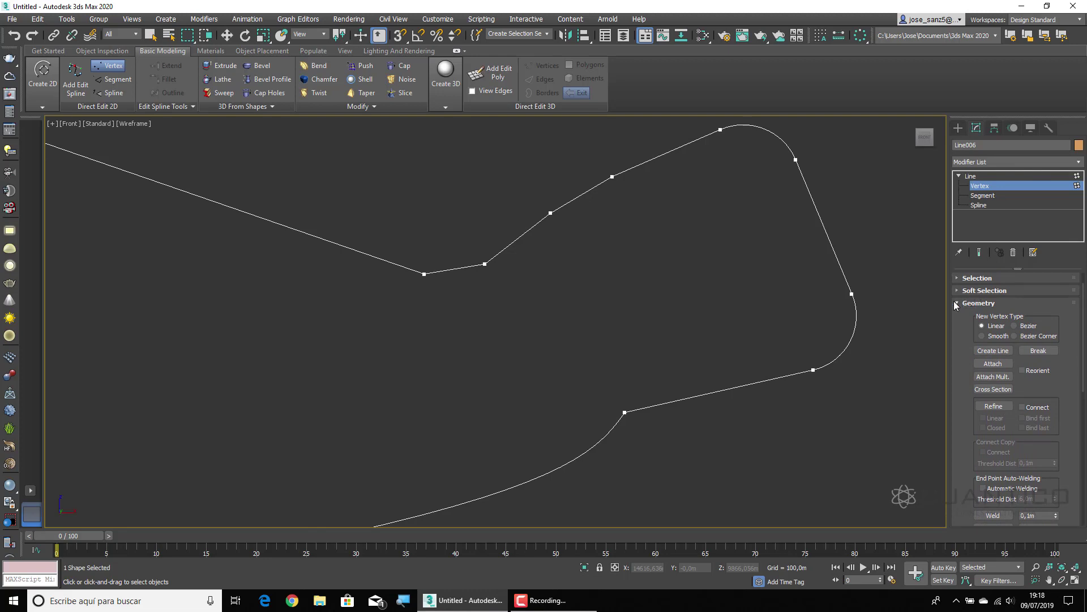
{"action": "left_click", "coordinate": [983, 196]}
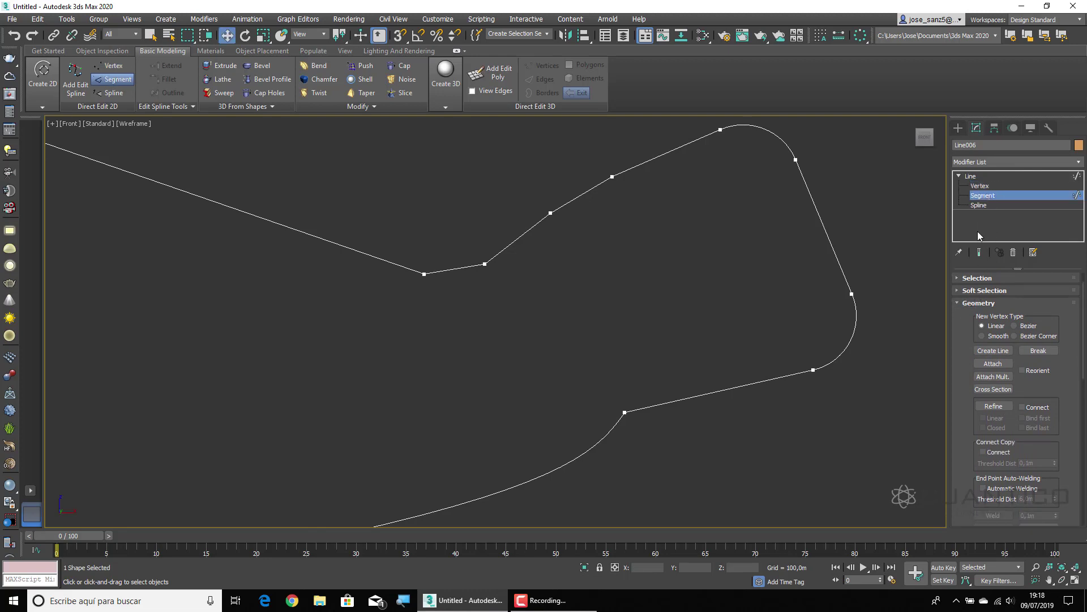
{"action": "scroll", "coordinate": [1083, 385], "scroll_direction": "down", "scroll_amount": 10}
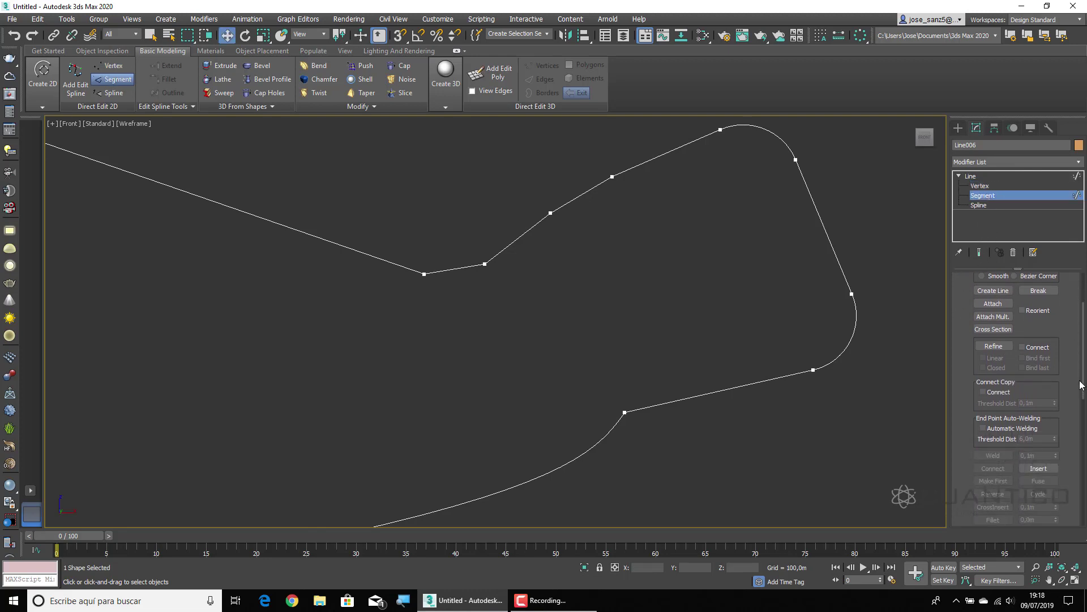
{"action": "scroll", "coordinate": [1020, 426], "scroll_direction": "up", "scroll_amount": 5}
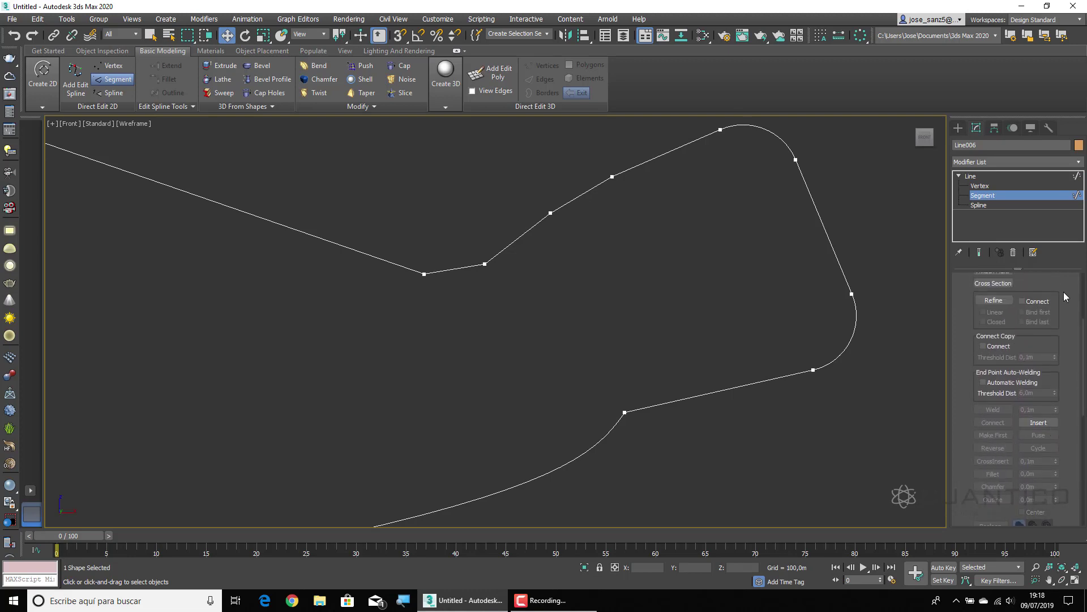
{"action": "left_click", "coordinate": [977, 206]}
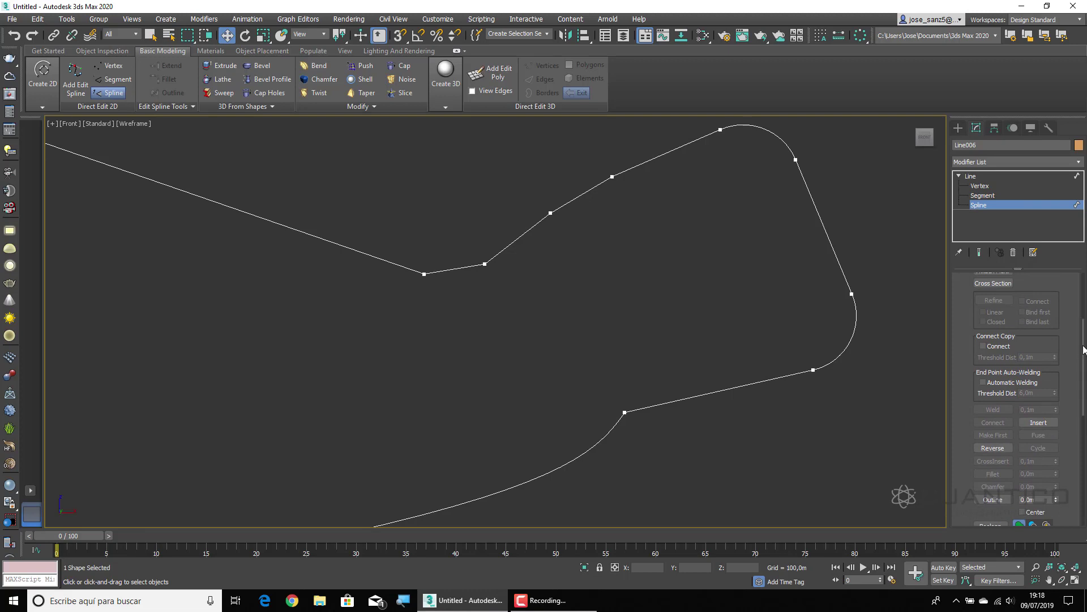
{"action": "scroll", "coordinate": [1082, 413], "scroll_direction": "down", "scroll_amount": 5}
{"action": "scroll", "coordinate": [1082, 413], "scroll_direction": "up", "scroll_amount": 2}
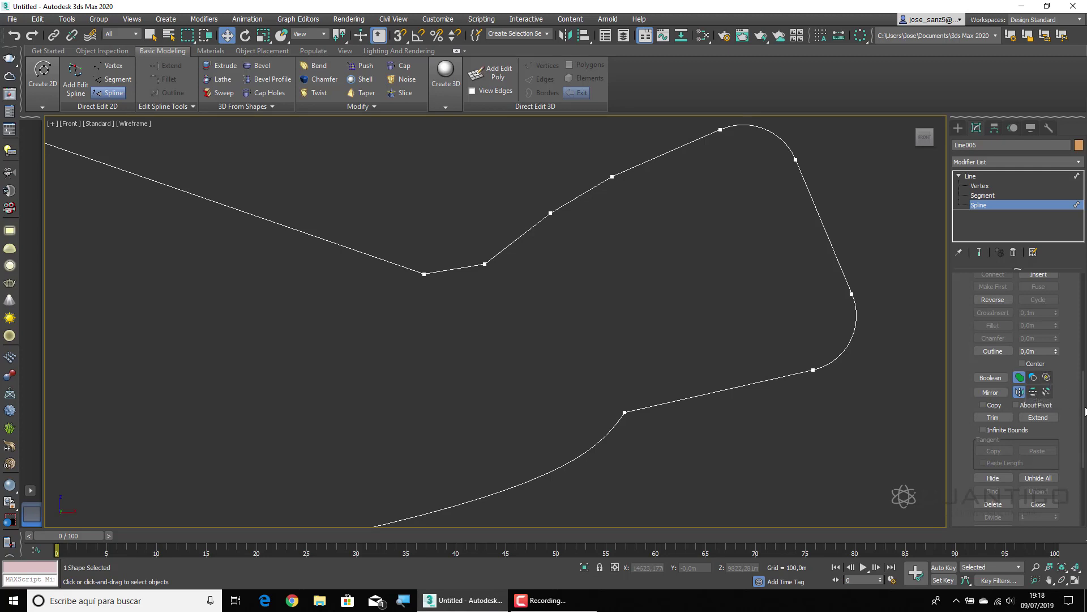
{"action": "left_click_drag", "start_coordinate": [1084, 411], "coordinate": [1083, 317]}
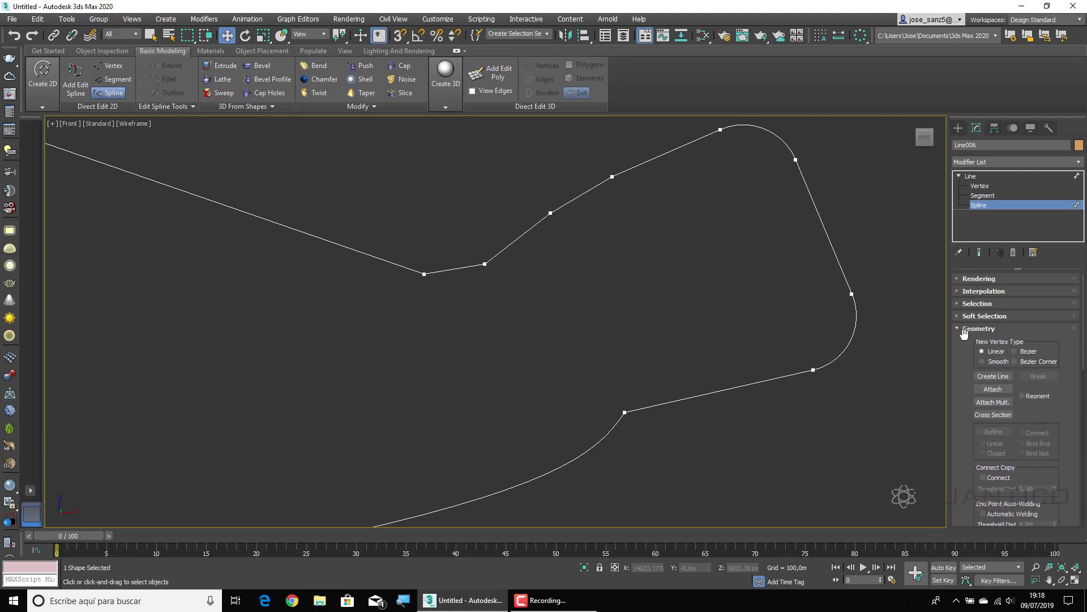